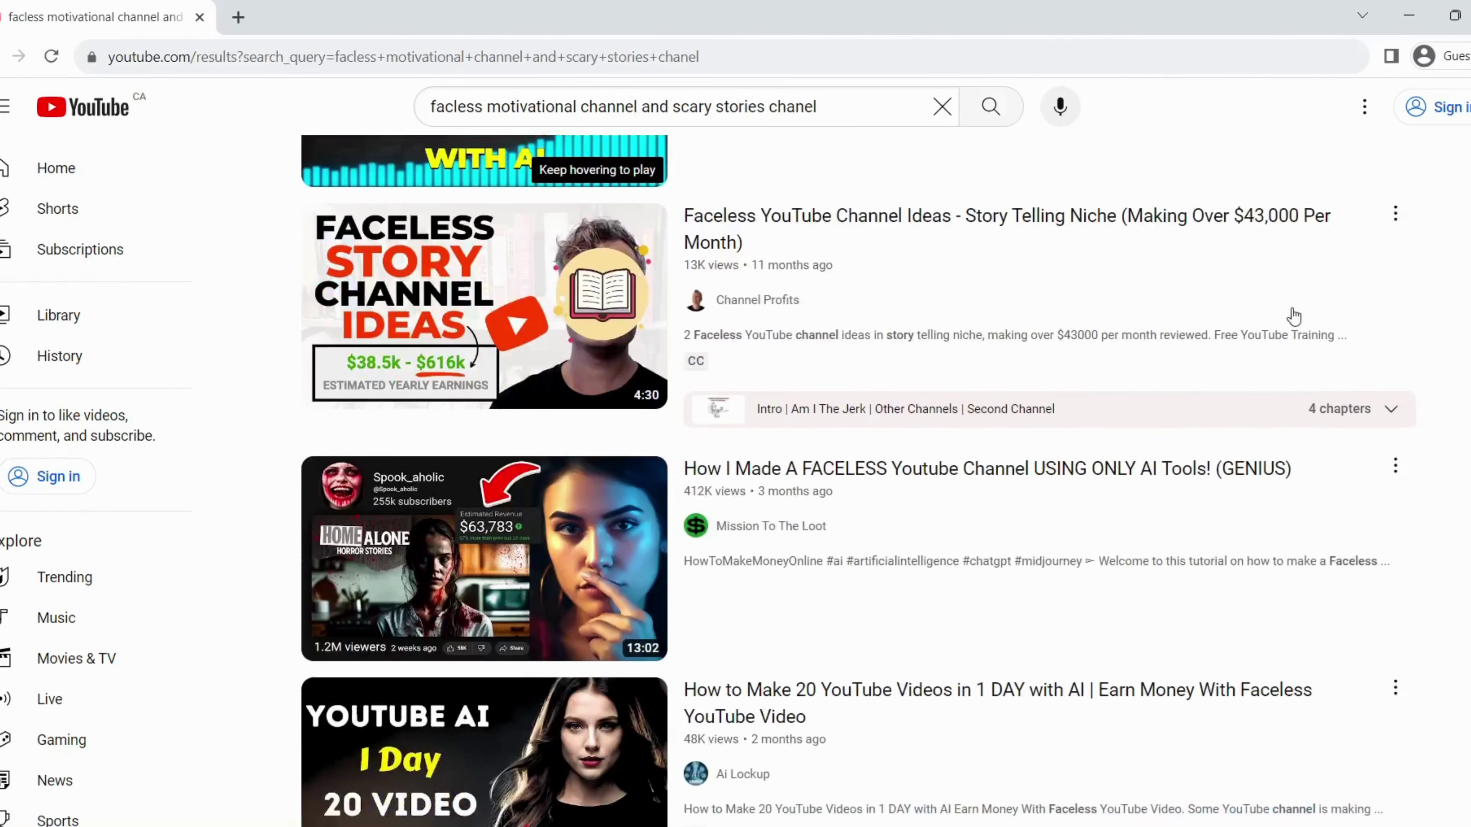
Step: Ask ChatGPT for catchy health-niche YouTube channel name ideas
scroll(1294, 316, down, 15)
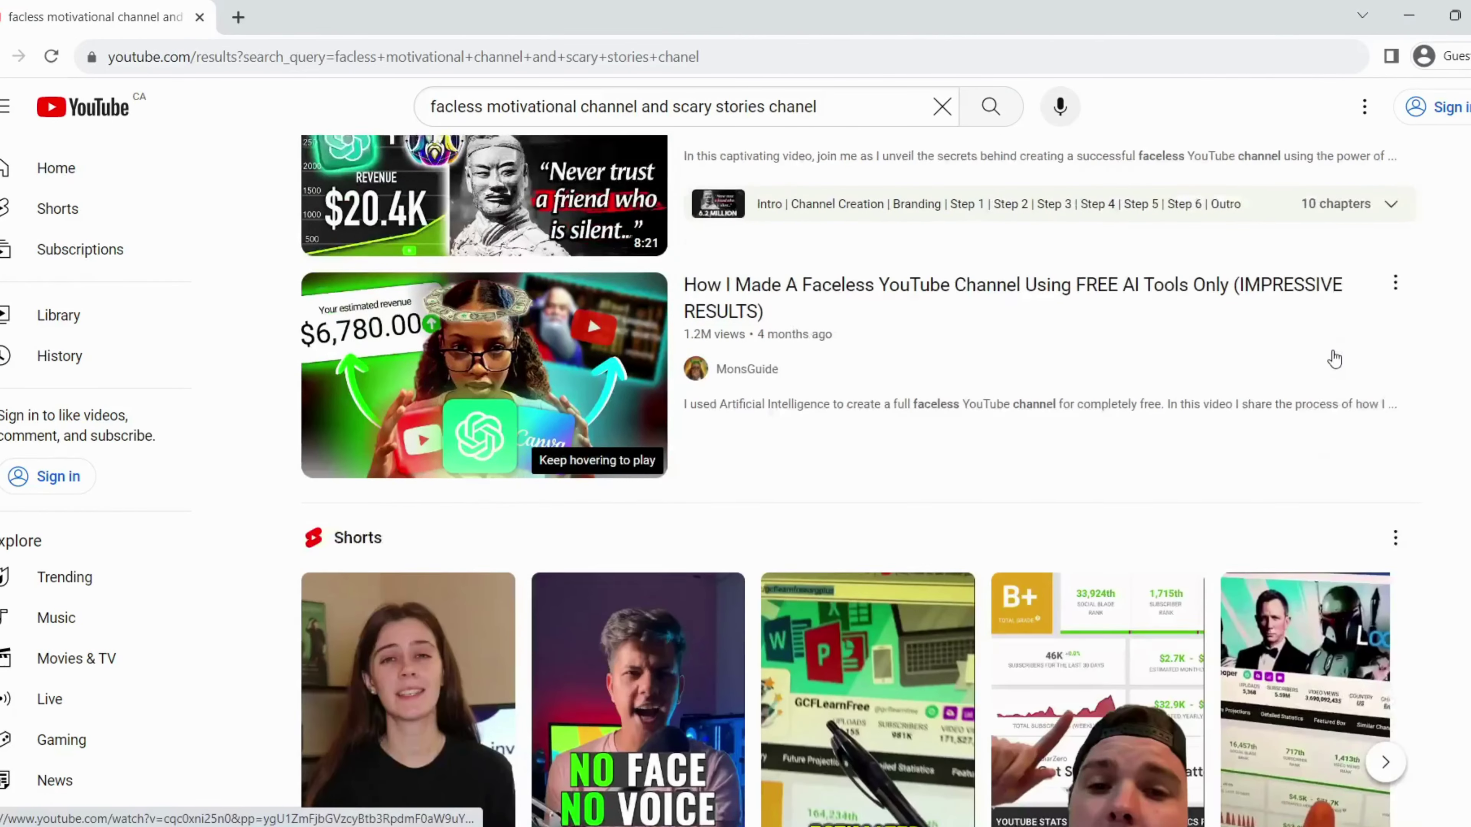
scroll(1335, 360, down, 12)
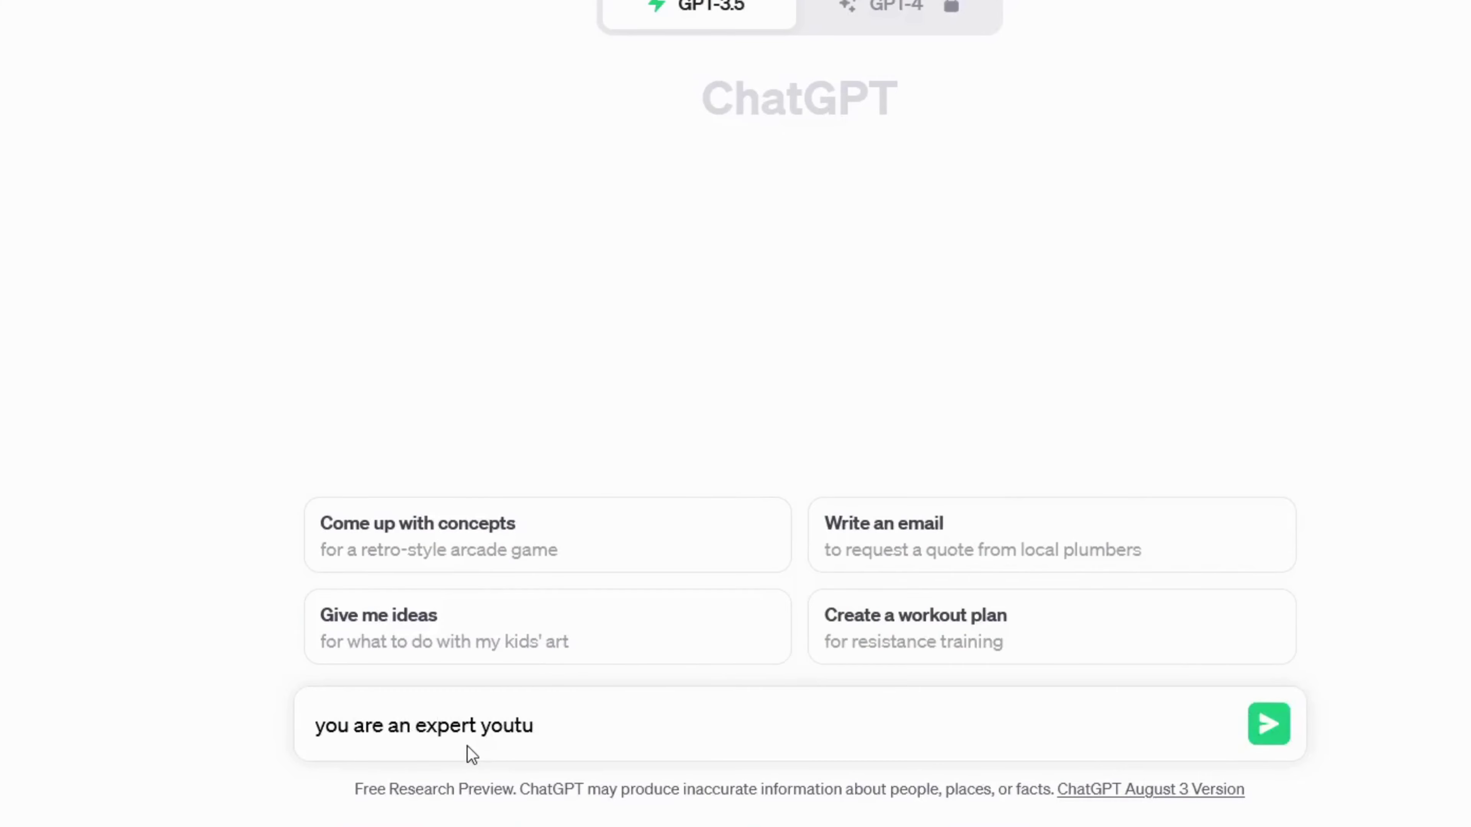
text(ou want to make a new channel on health niche. give me 10)
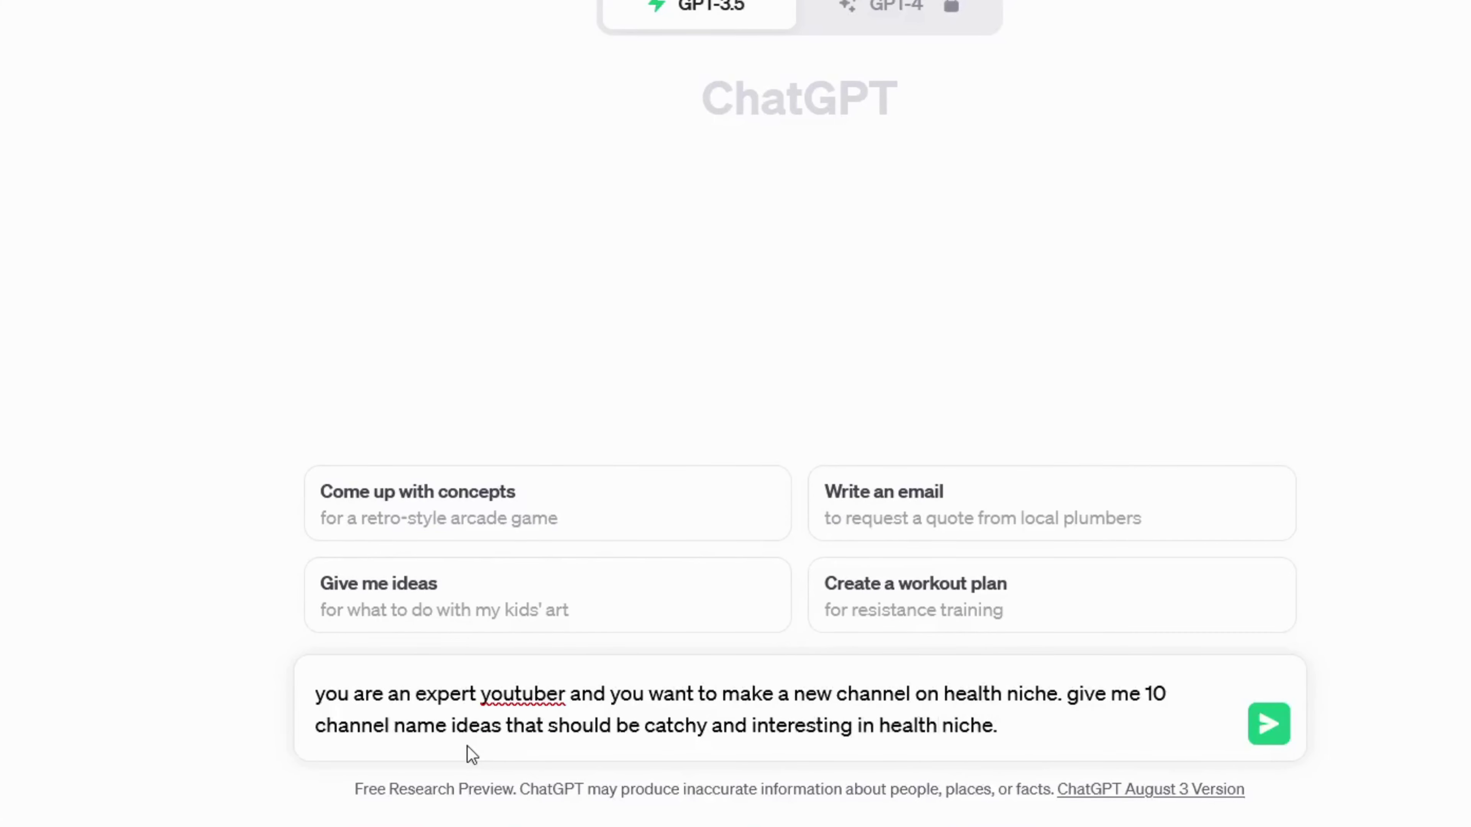
key(Return)
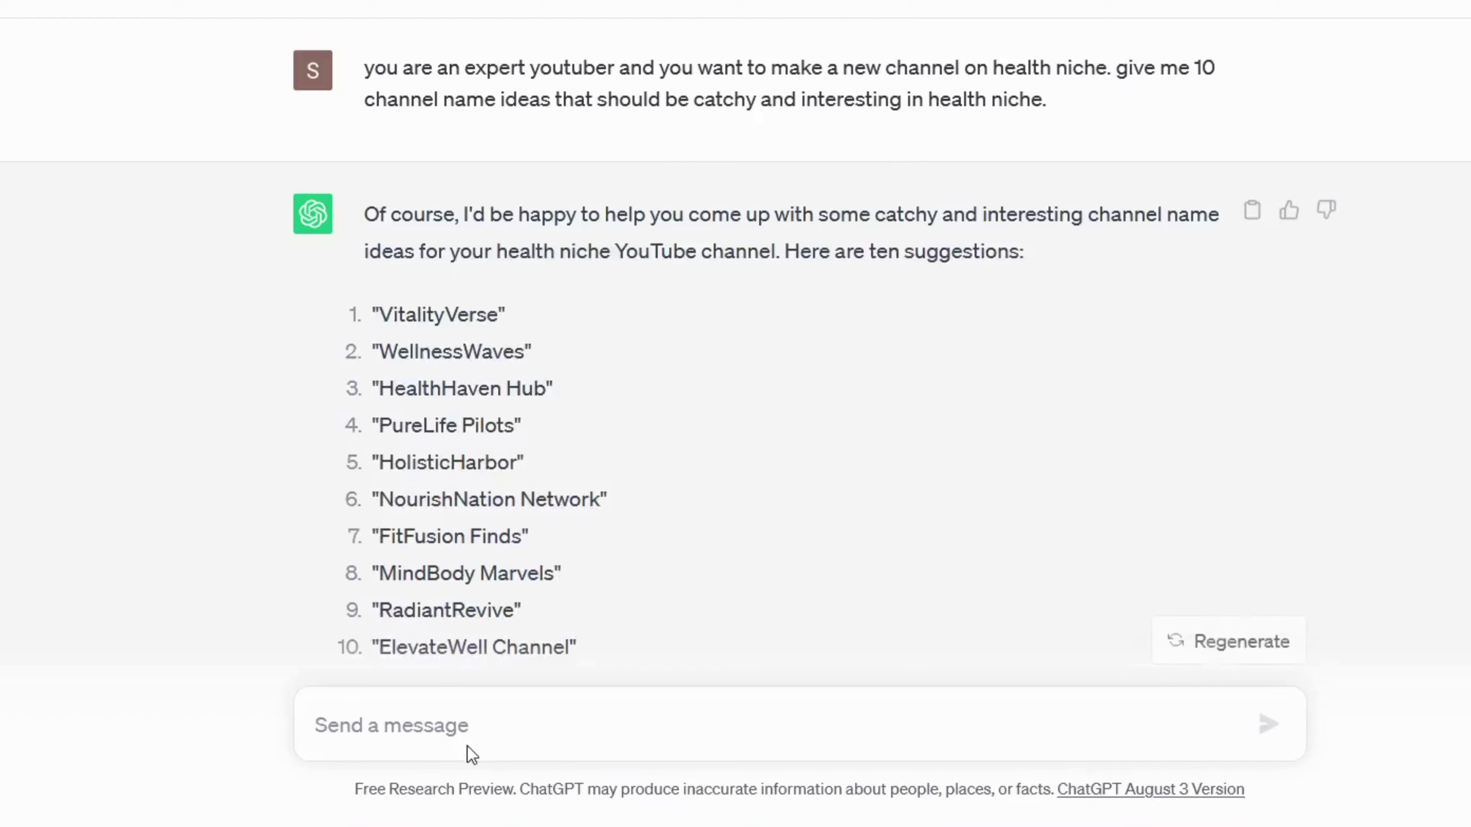
Step: Select the name WellbeingWhisper from the second list of suggestions
scroll(586, 490, down, 5)
scroll(586, 489, up, 1)
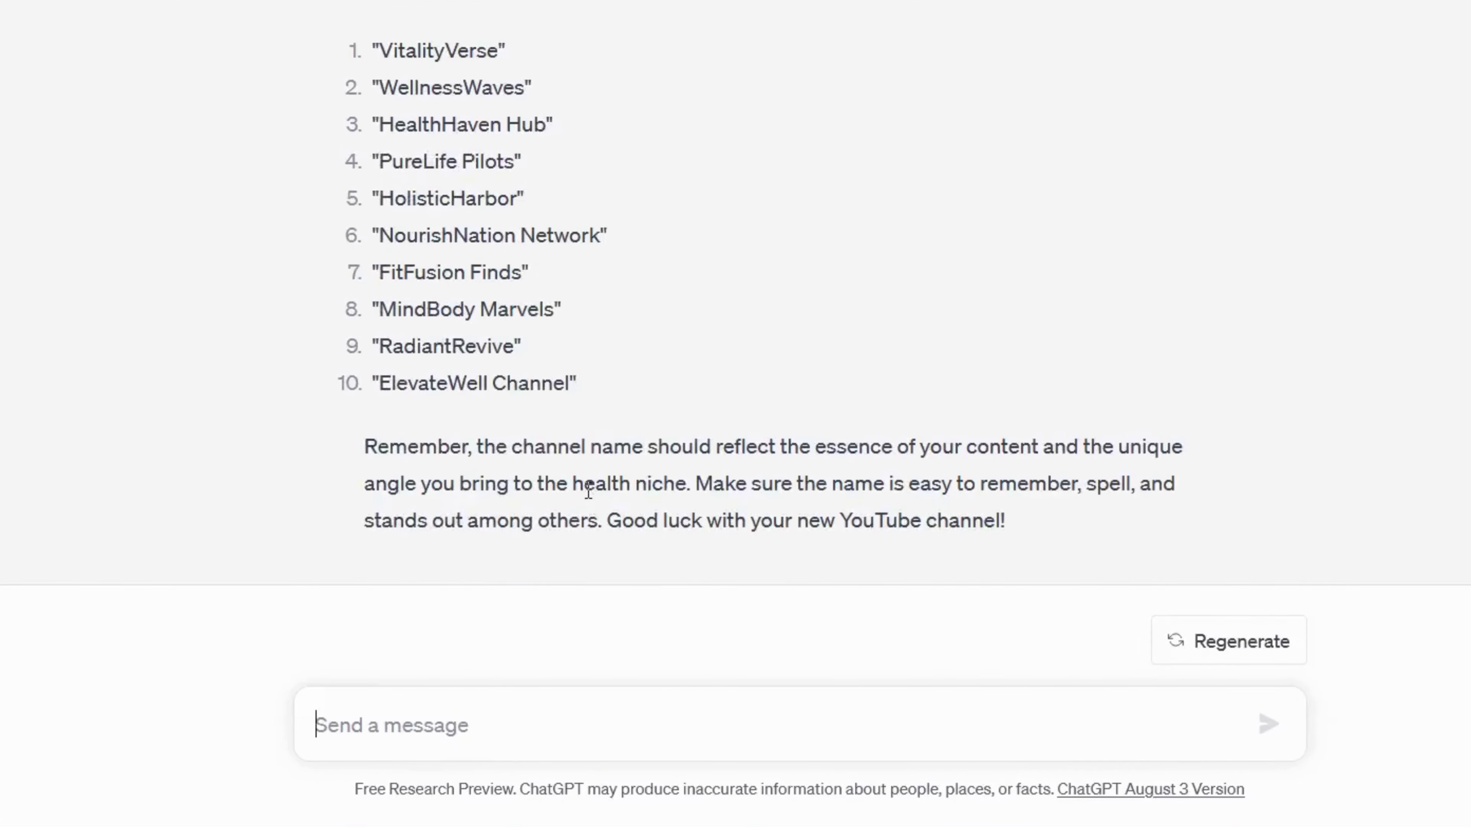
drag(557, 204, 371, 210)
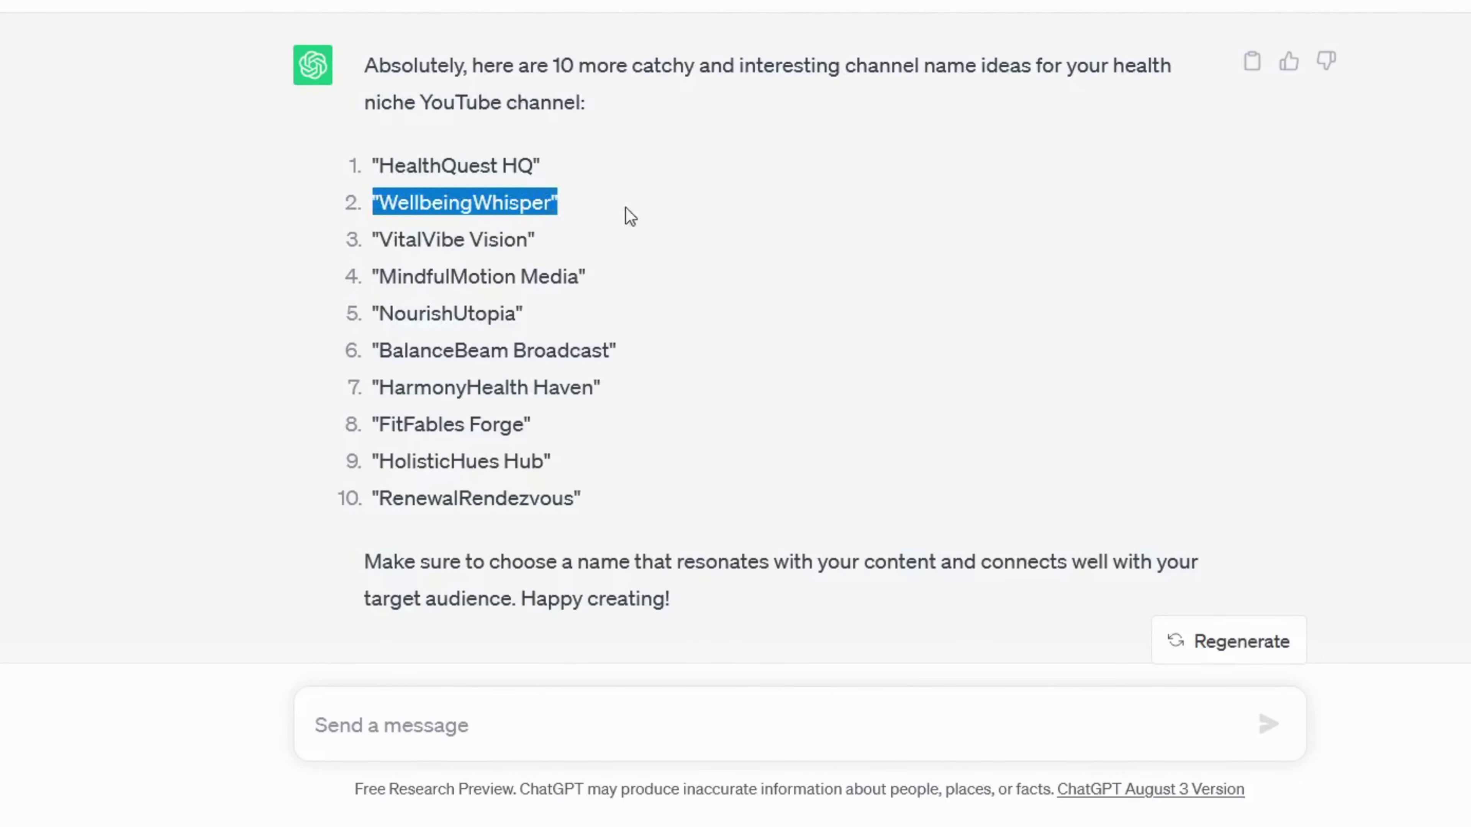
scroll(592, 392, down, 1)
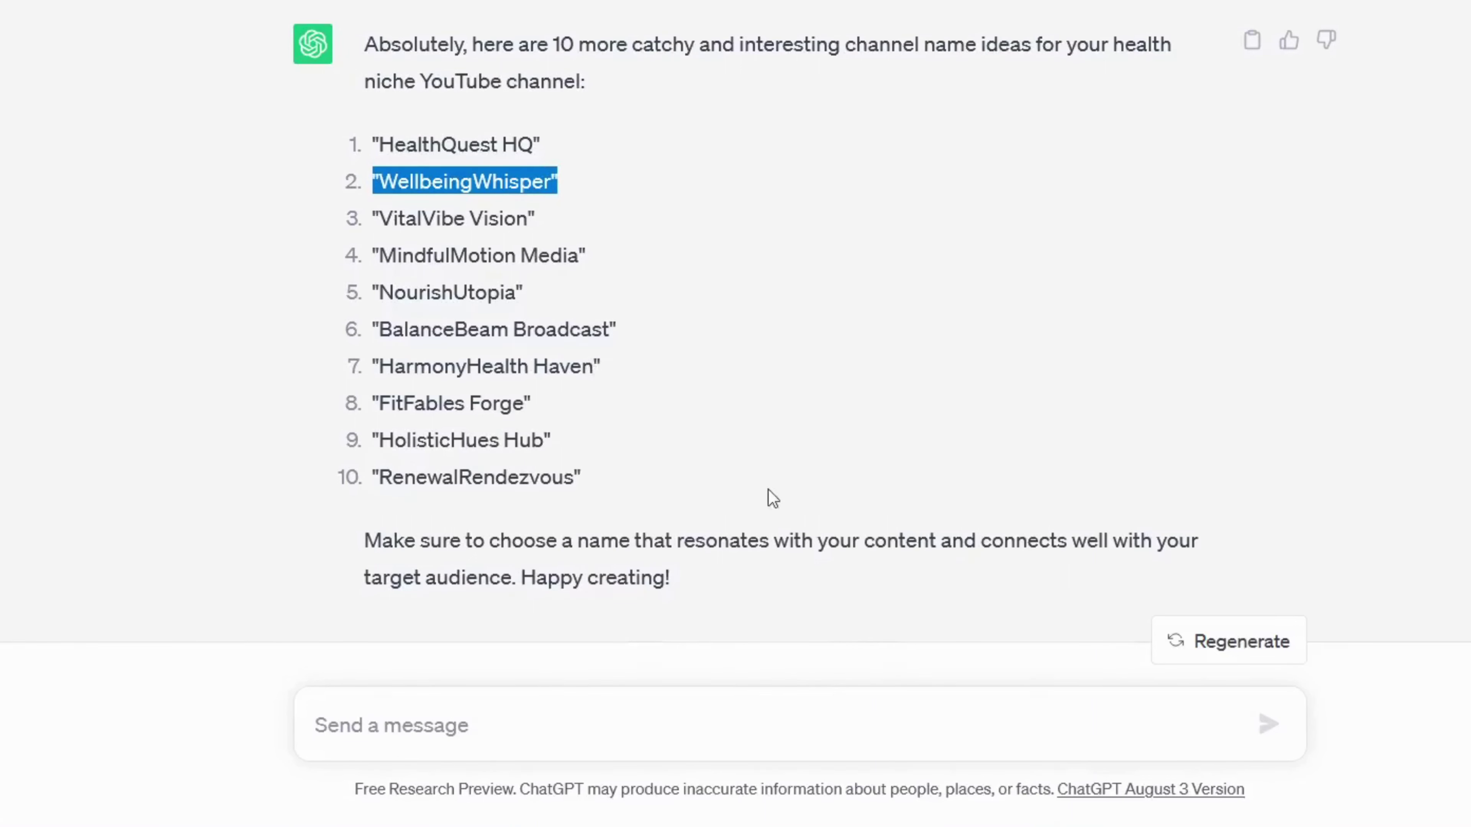
Step: Open YouTube through a Google search for youtube
click(1008, 722)
click(554, 286)
text(youtube)
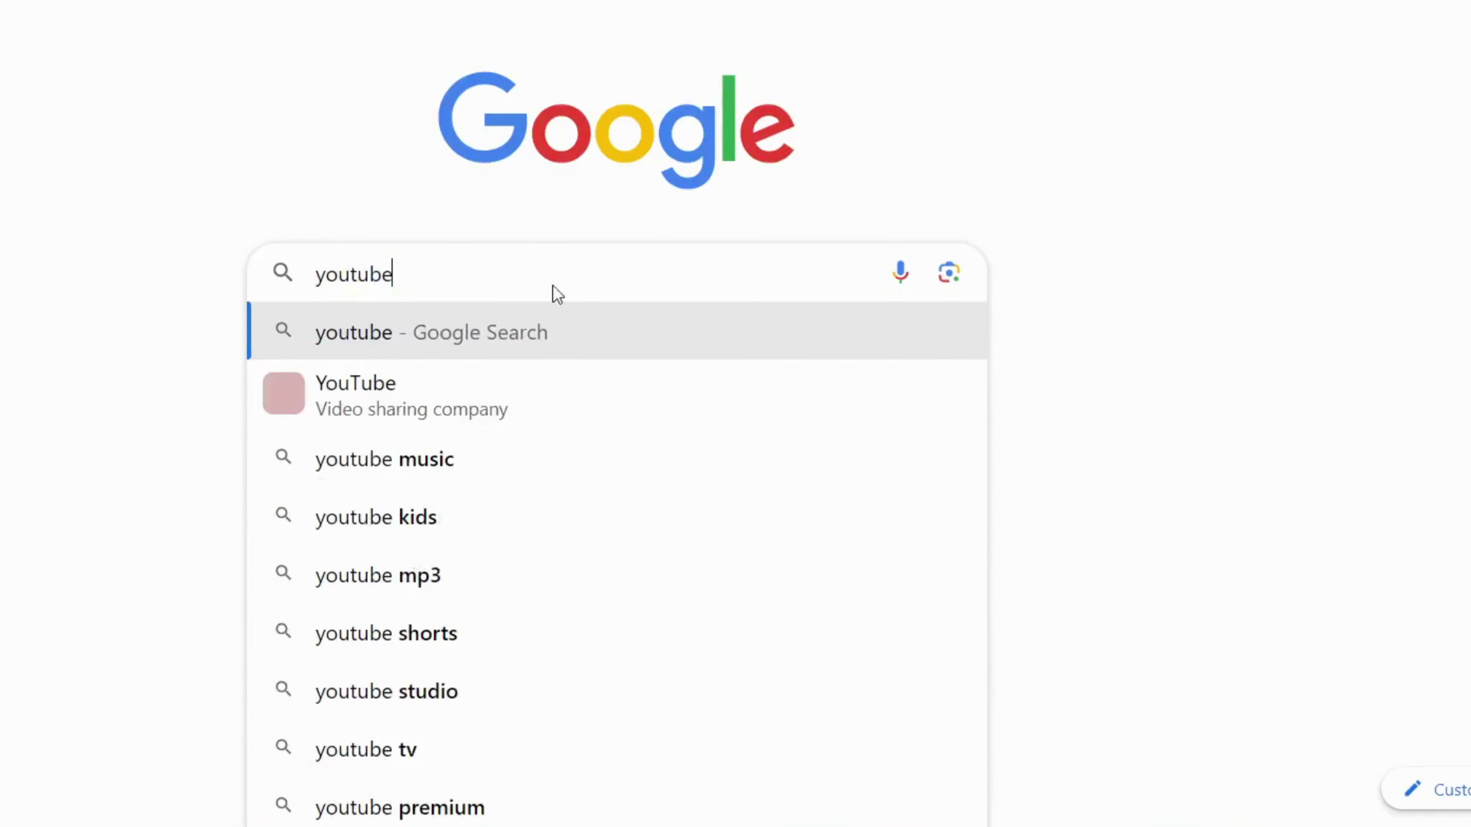
key(Return)
click(265, 324)
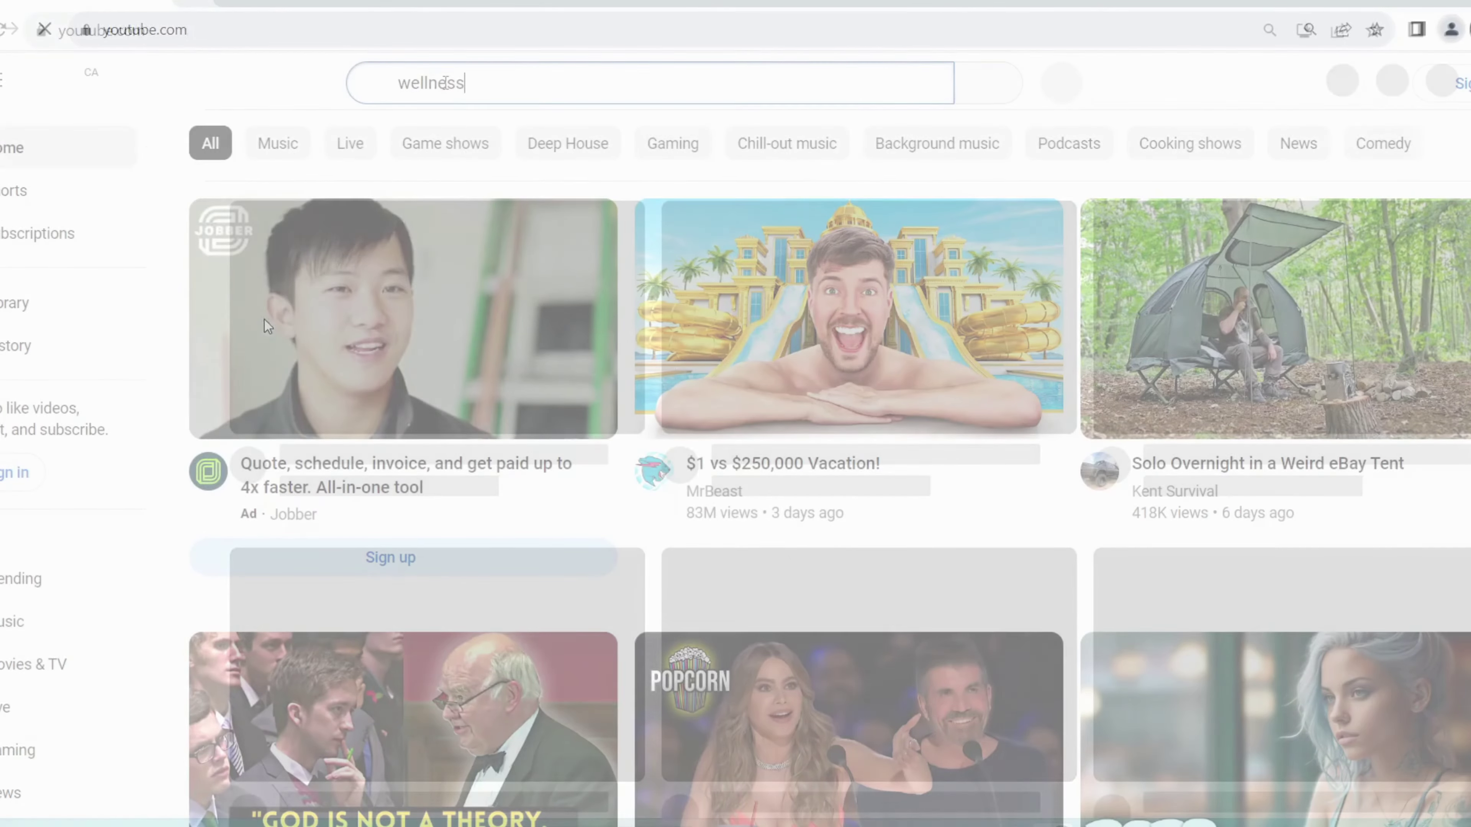
Step: Search YouTube for 'wellness whisper', then select HarmoniCare Hub from ChatGPT's new list
text(whisper)
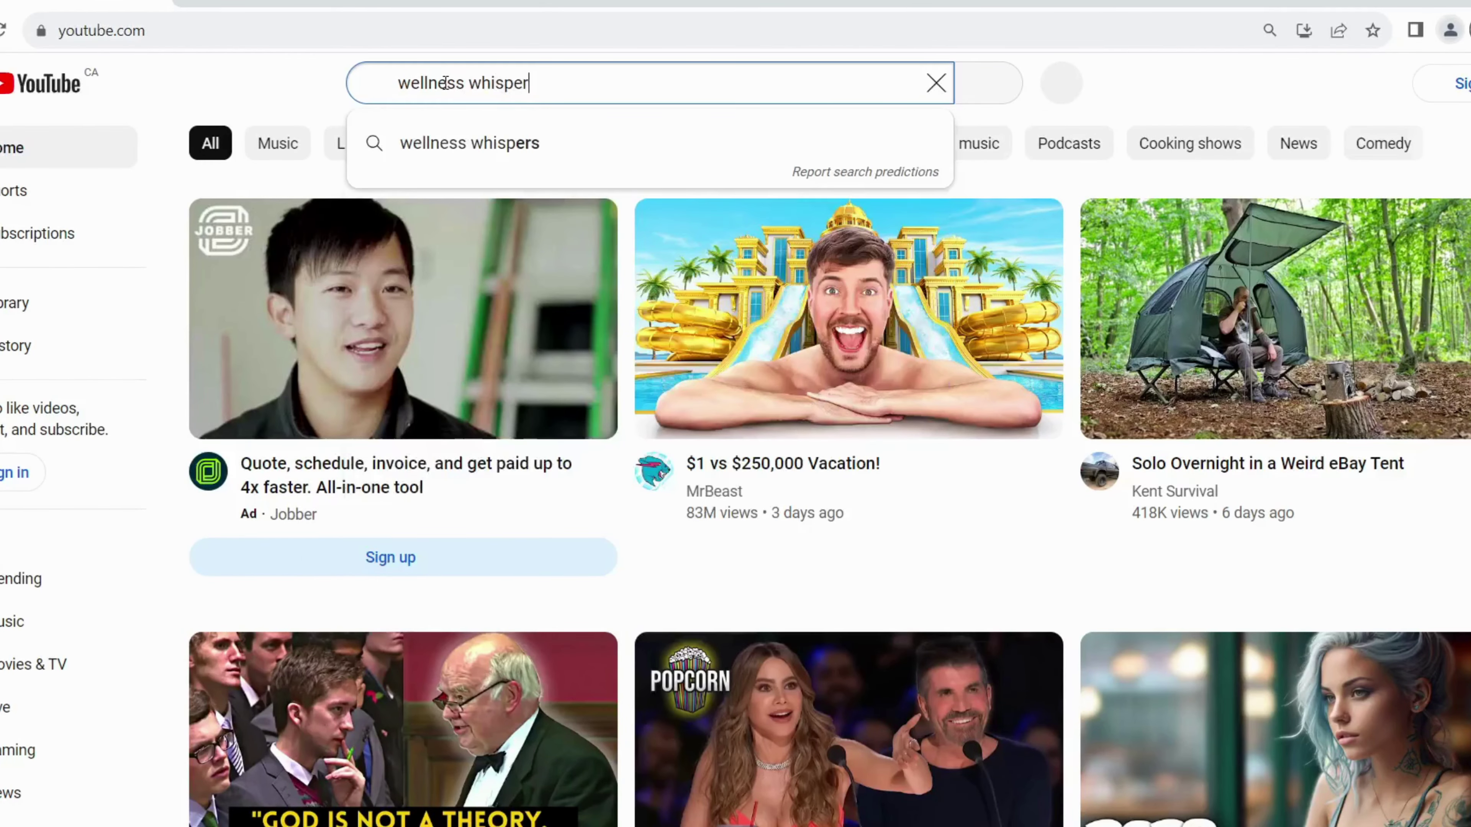
key(Return)
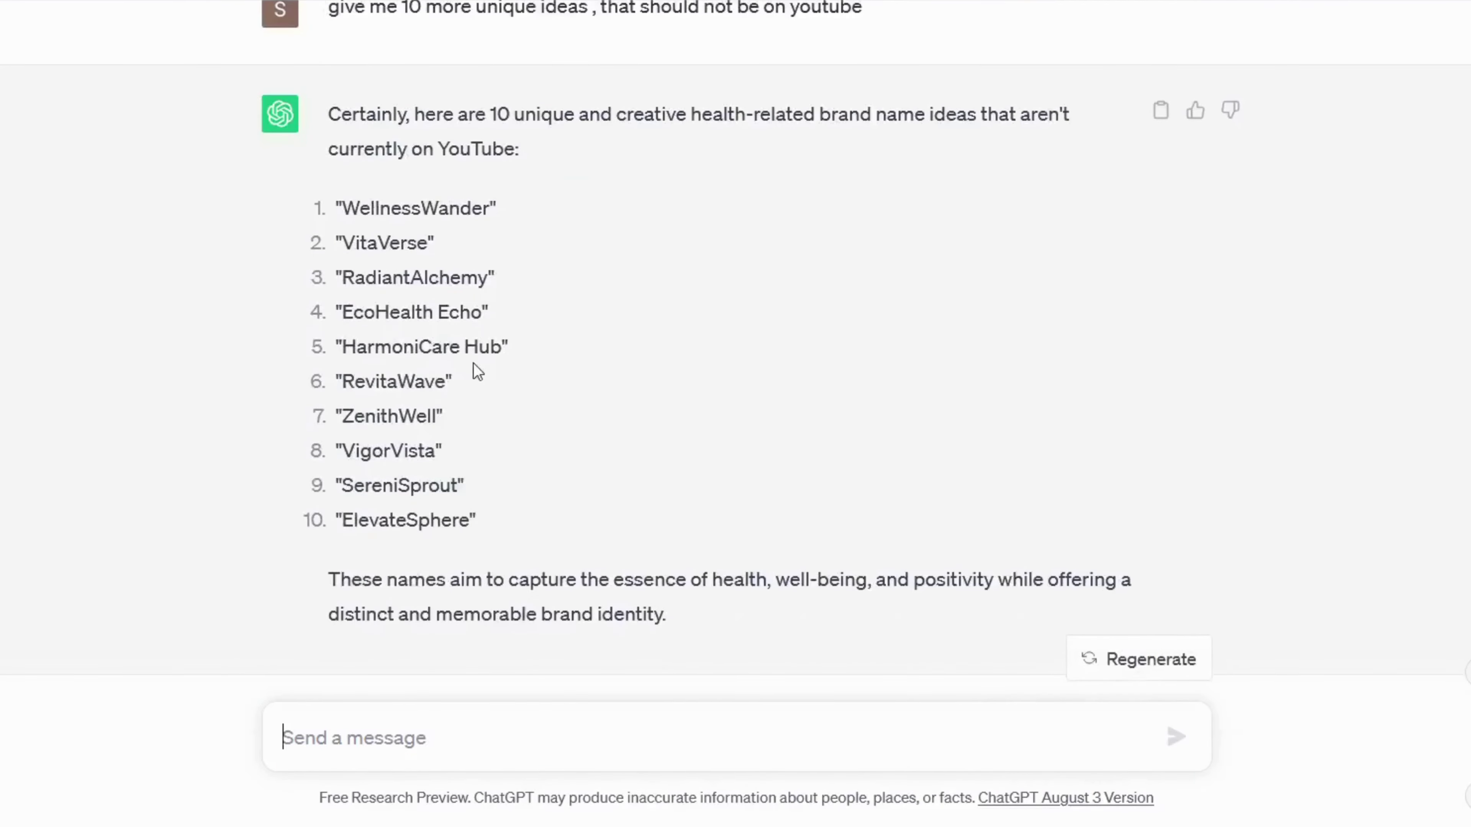
drag(502, 353, 350, 346)
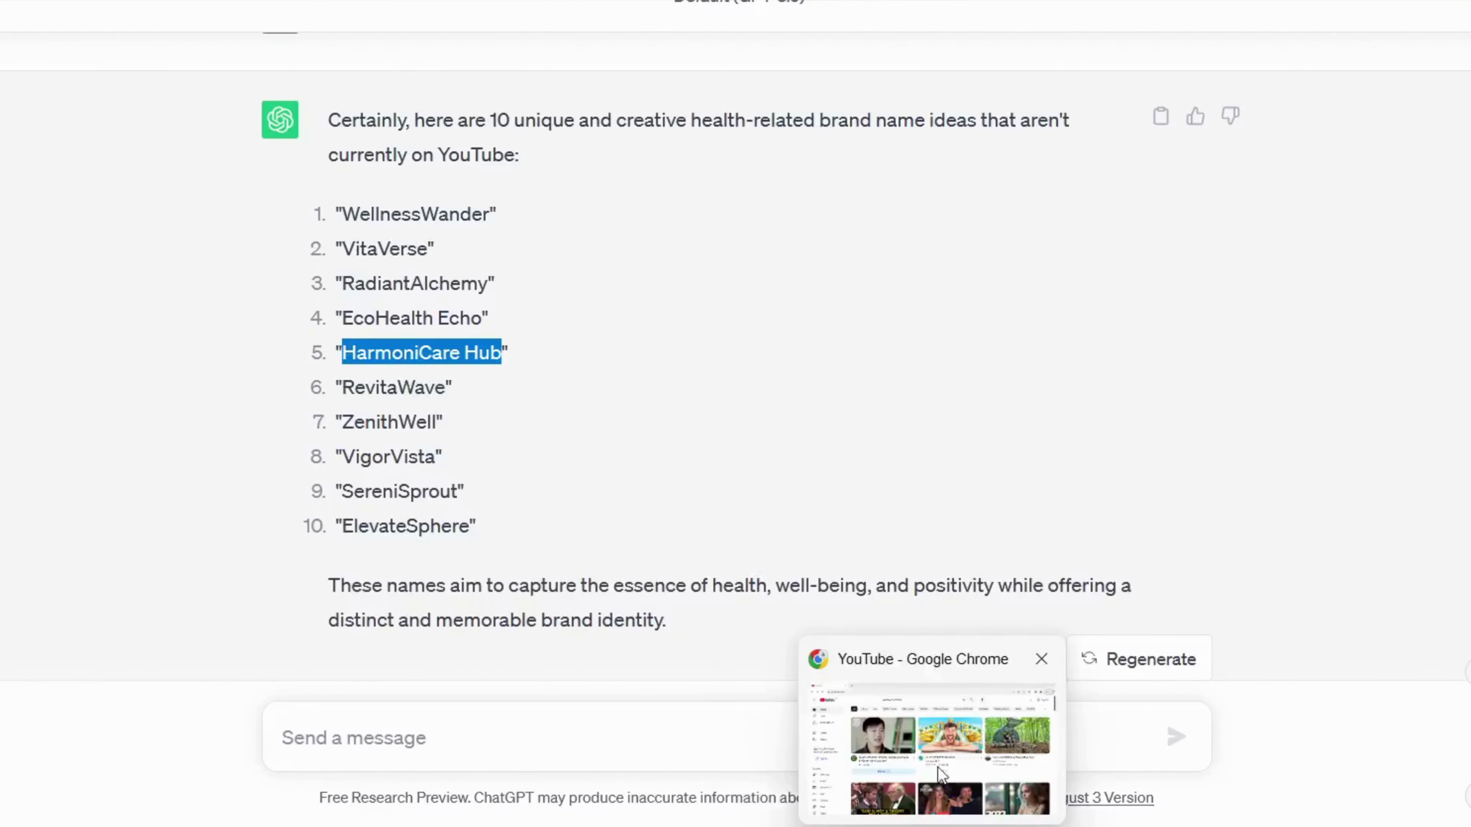
Step: Search YouTube for HarmoniCare Hub with results filtered to channels only
click(938, 769)
key(/)
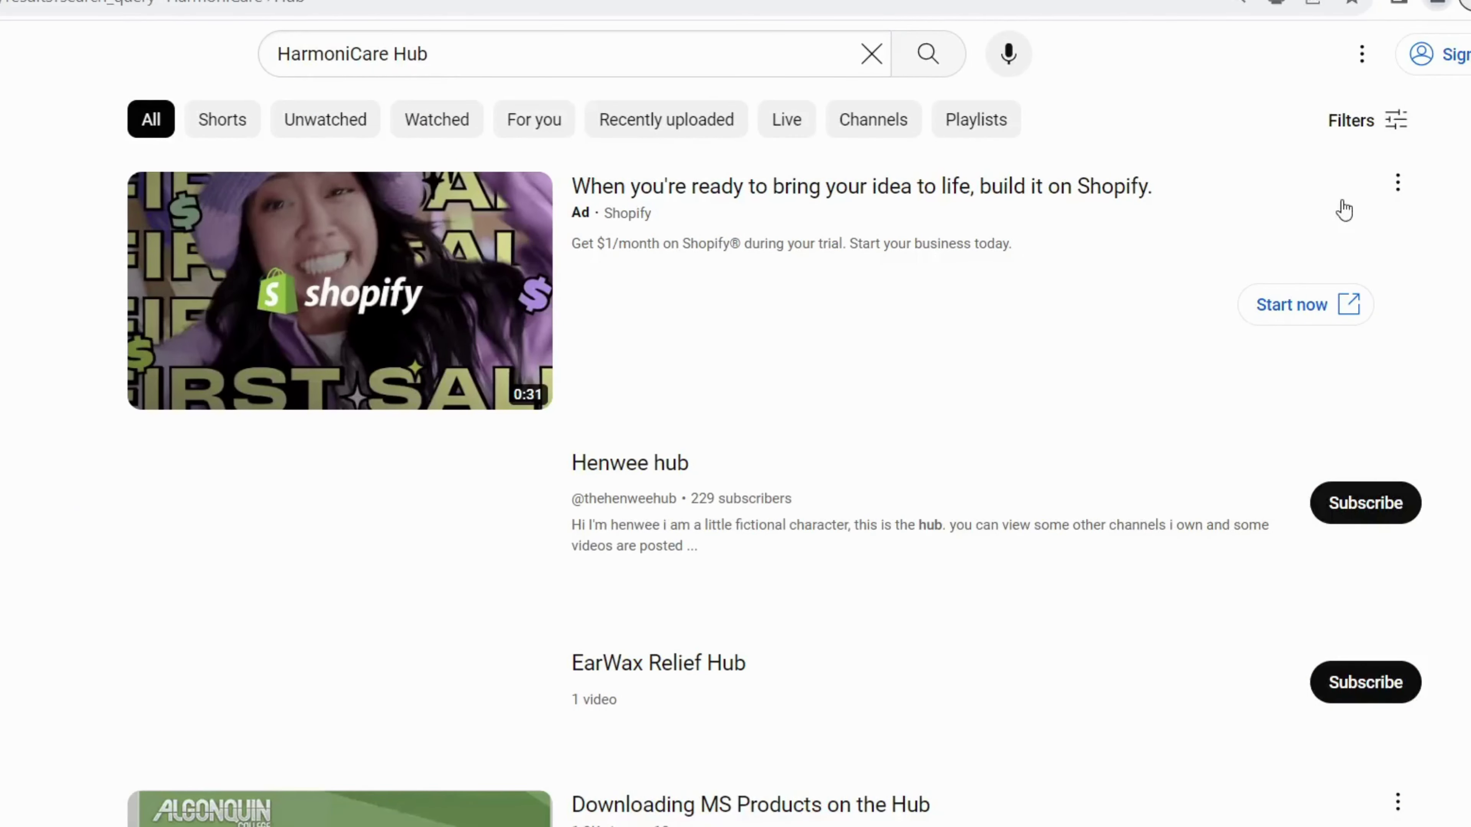
click(1388, 125)
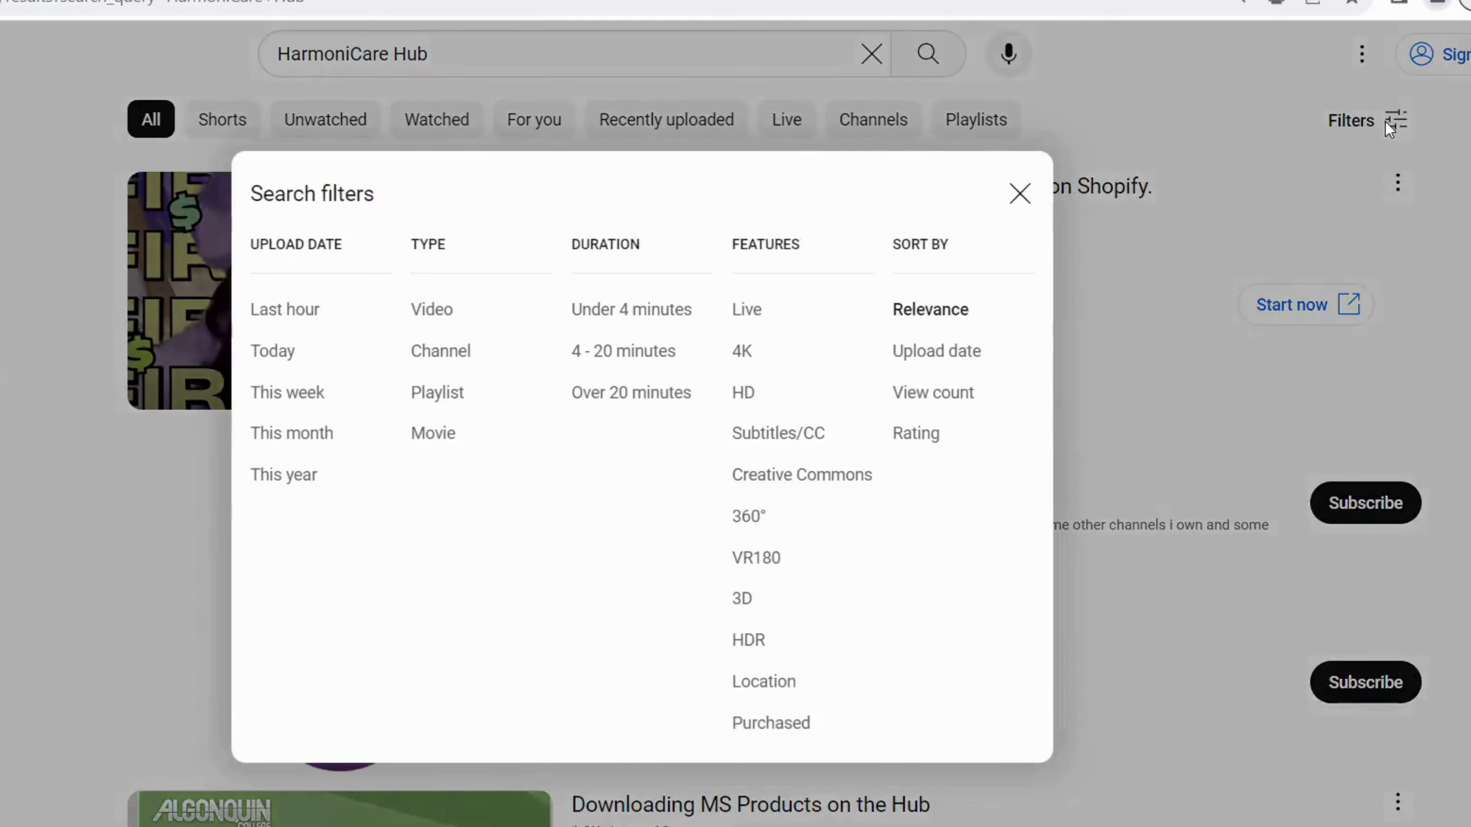
click(429, 355)
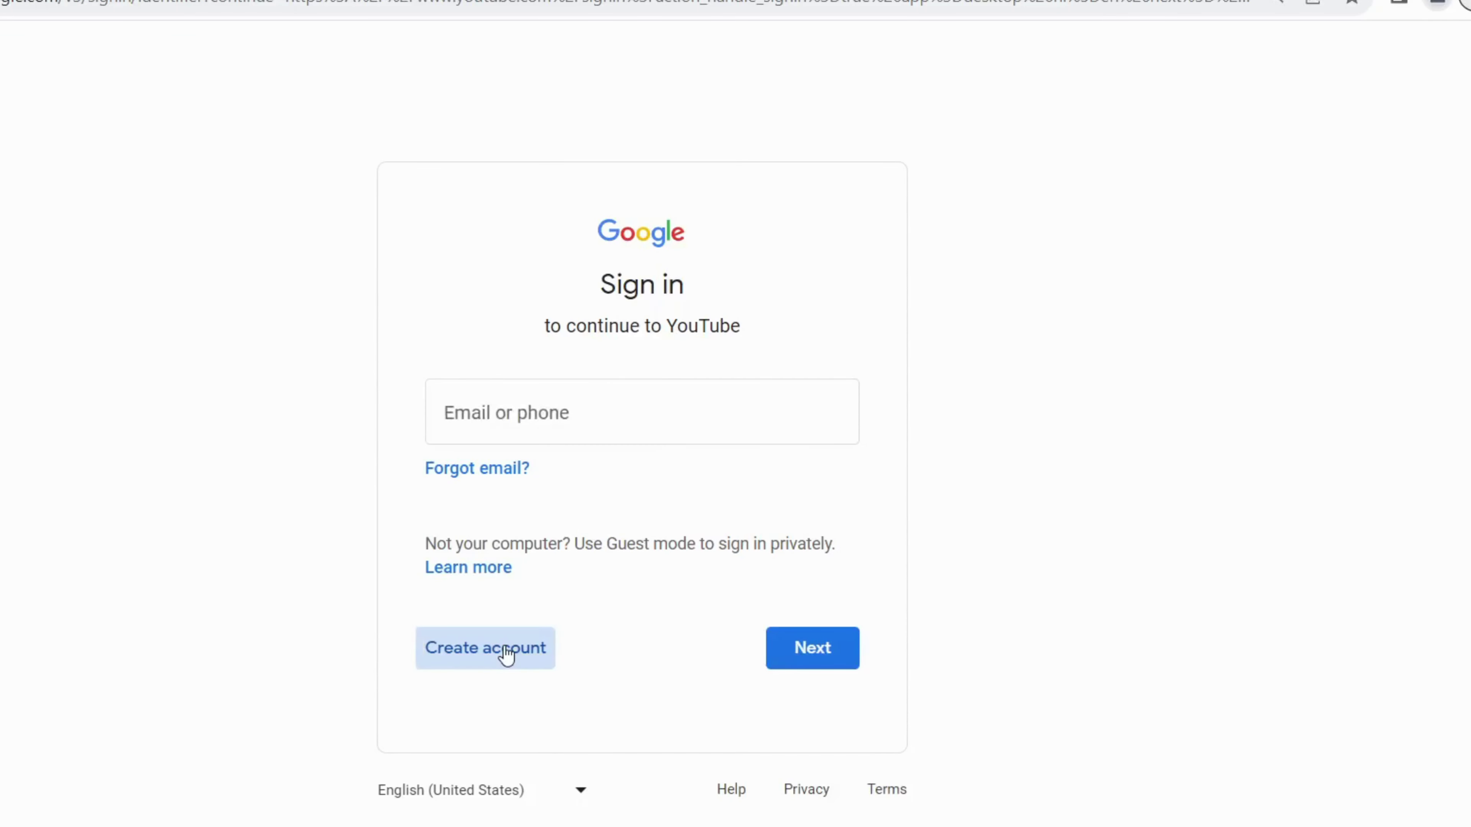
Step: Start a personal-use Google account, entering the name, birthday and gender Male
click(503, 650)
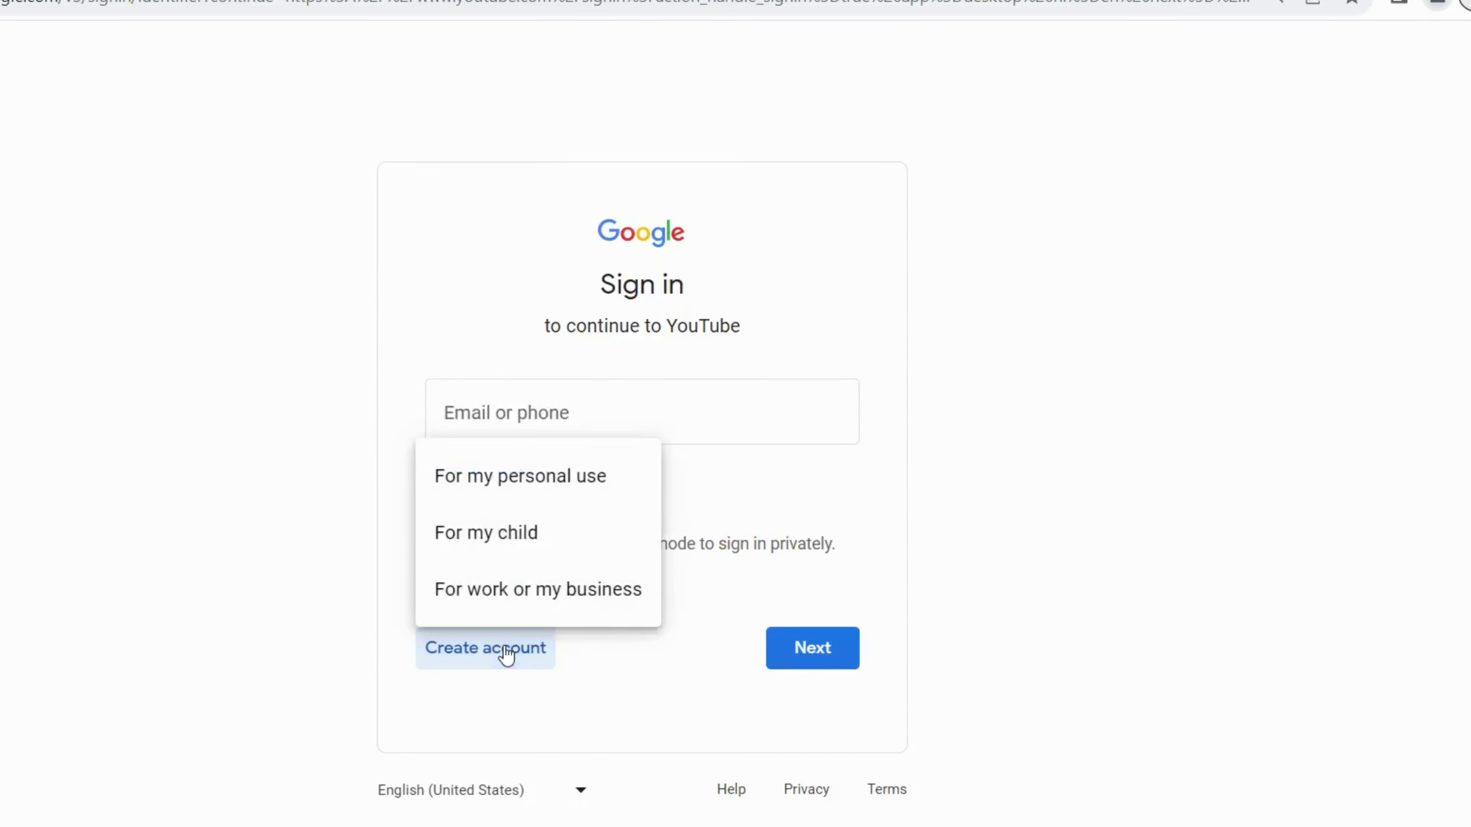
click(604, 480)
click(548, 423)
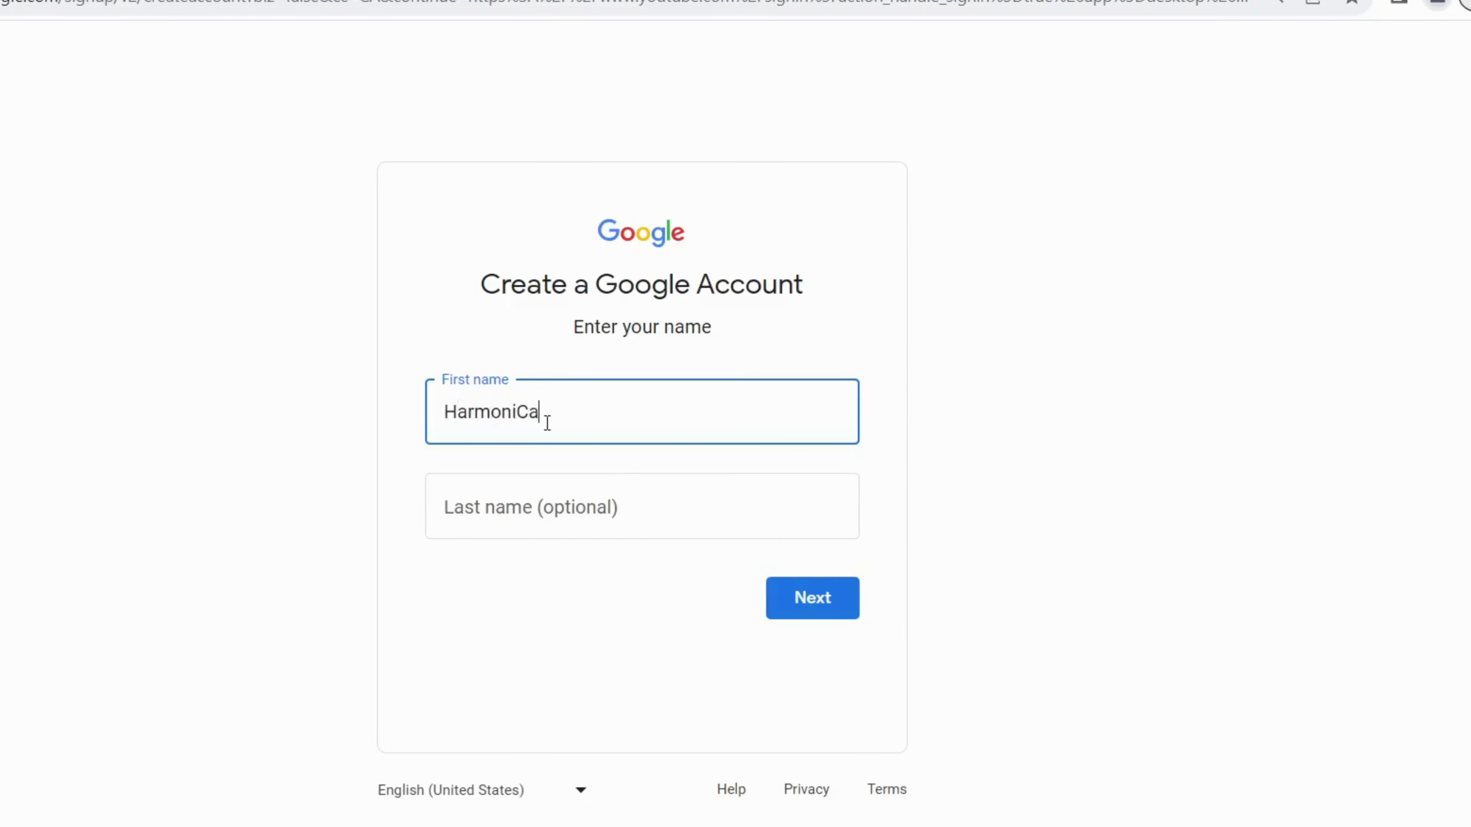
click(548, 499)
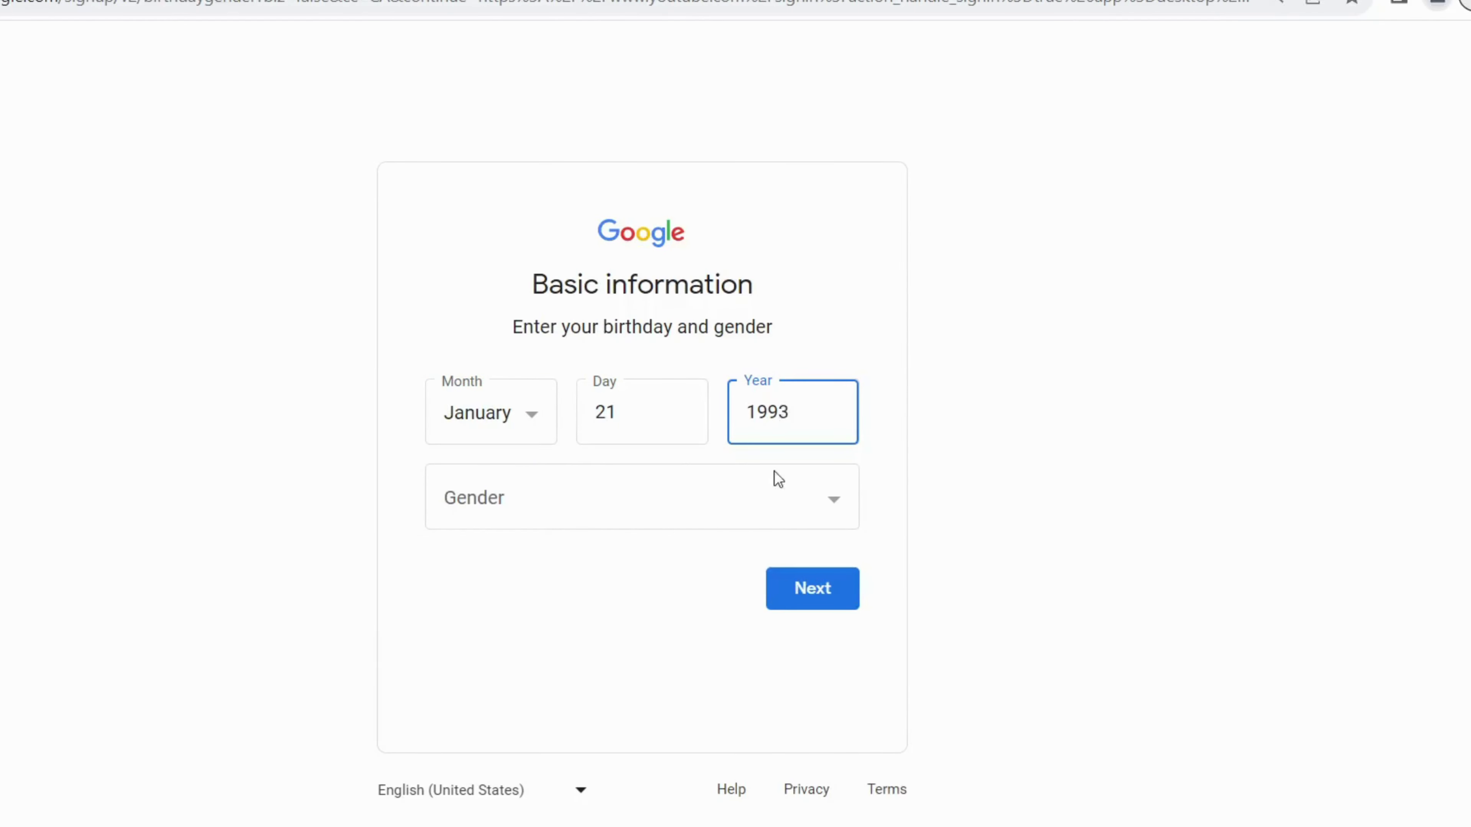
click(832, 487)
click(705, 571)
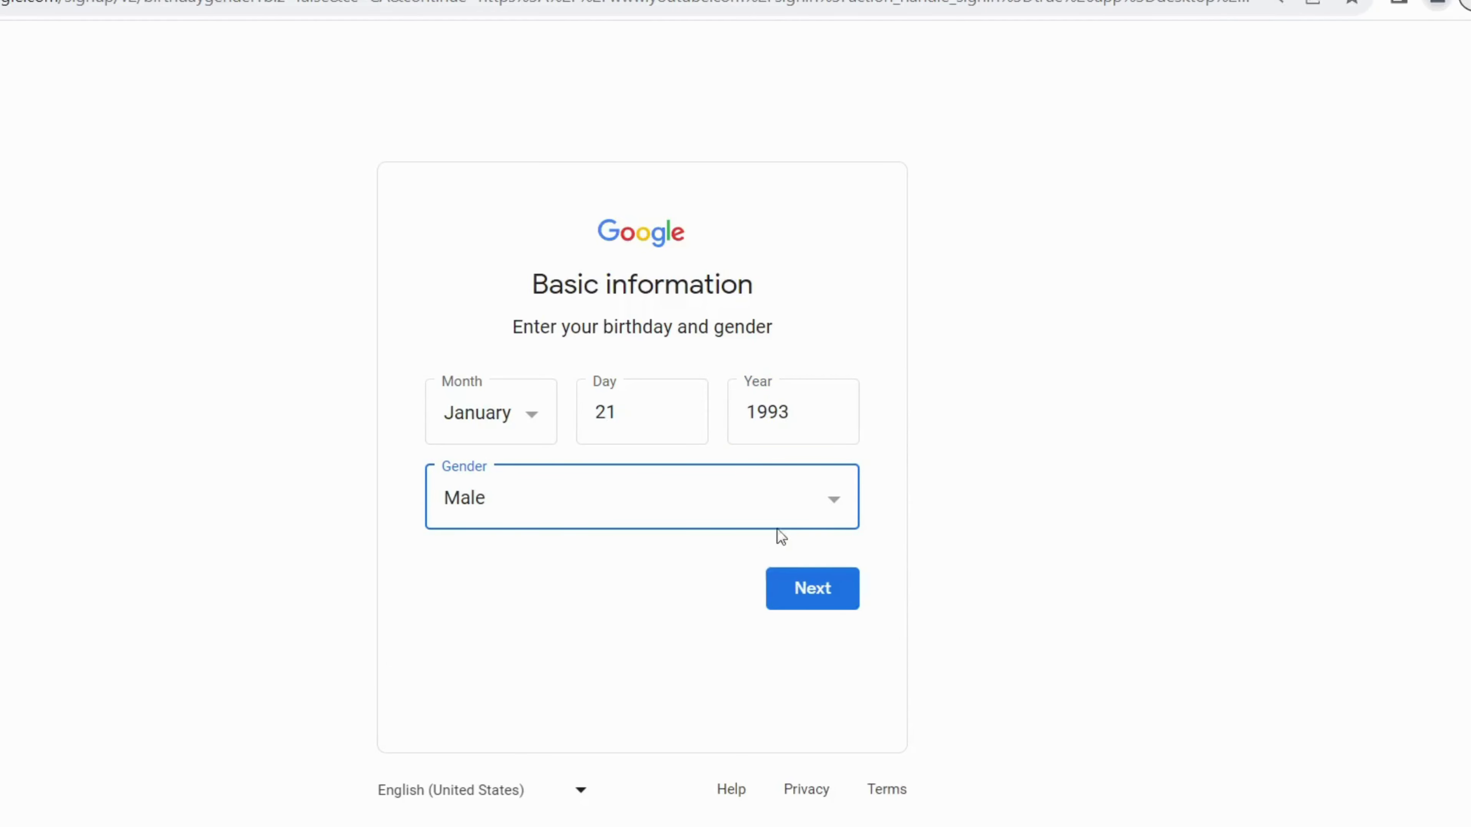
click(799, 586)
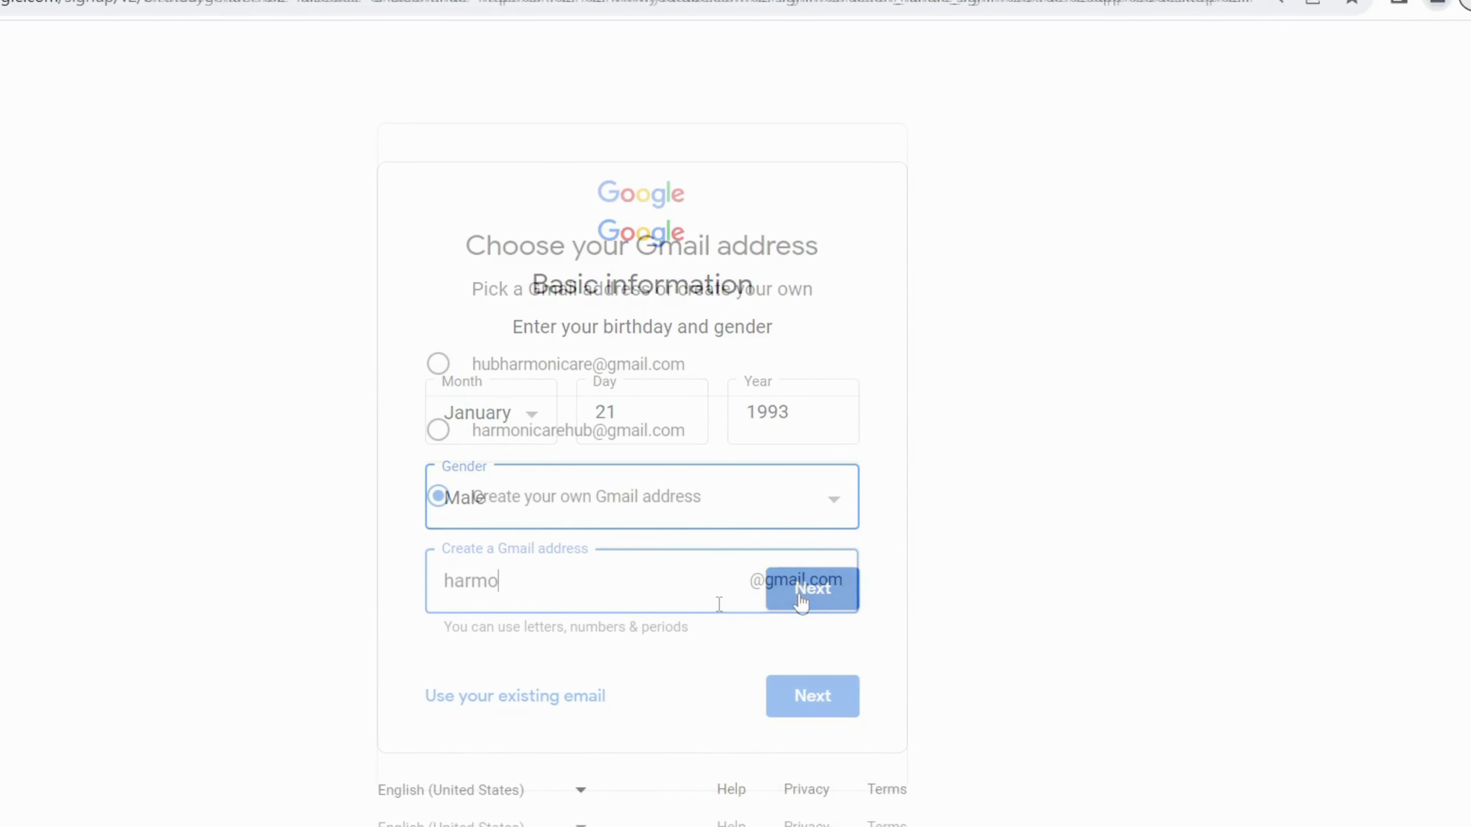
Step: Choose a Gmail address and password, skip recovery email and phone, and confirm
text(nih)
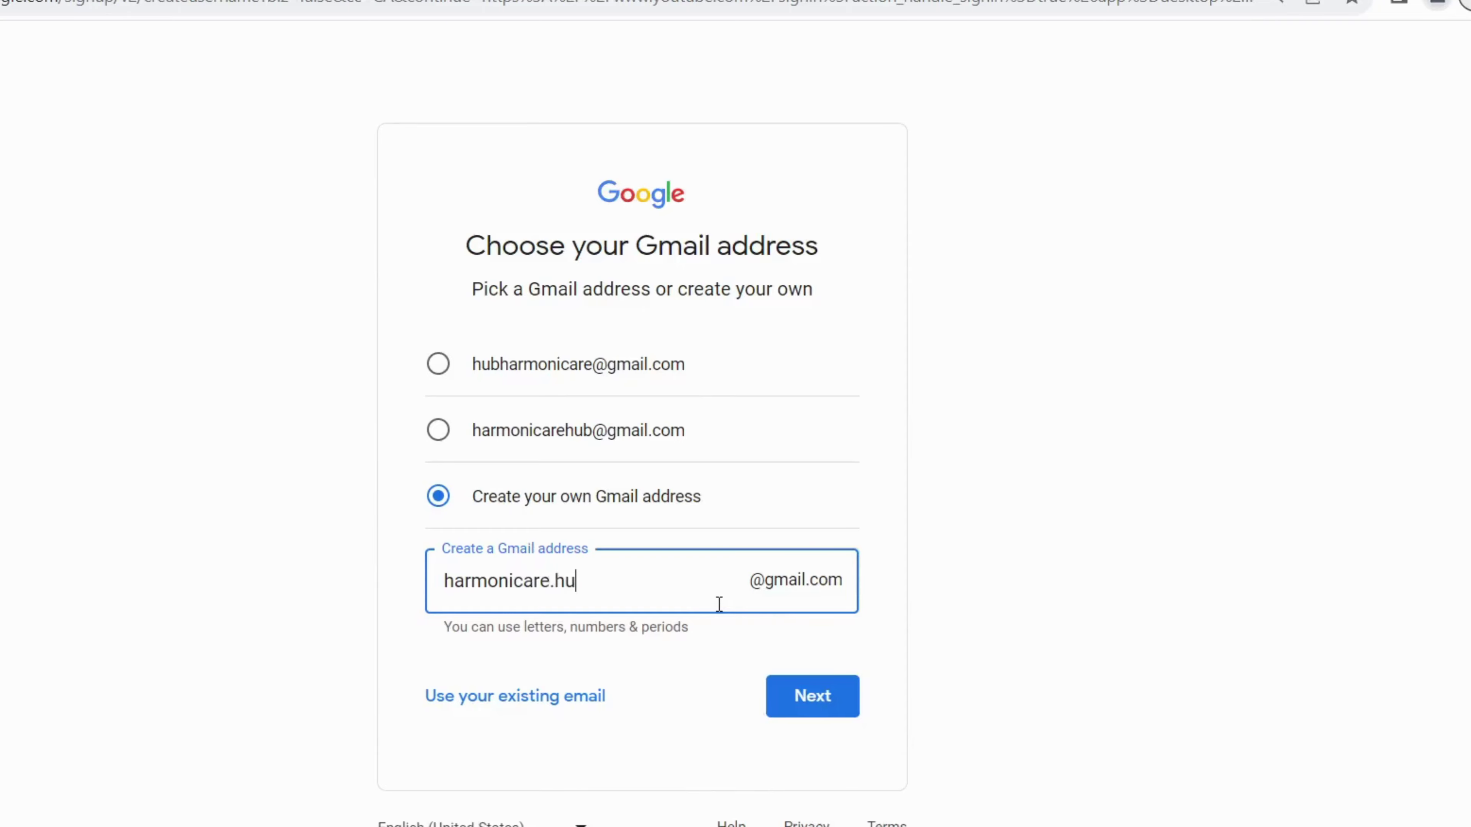
click(840, 698)
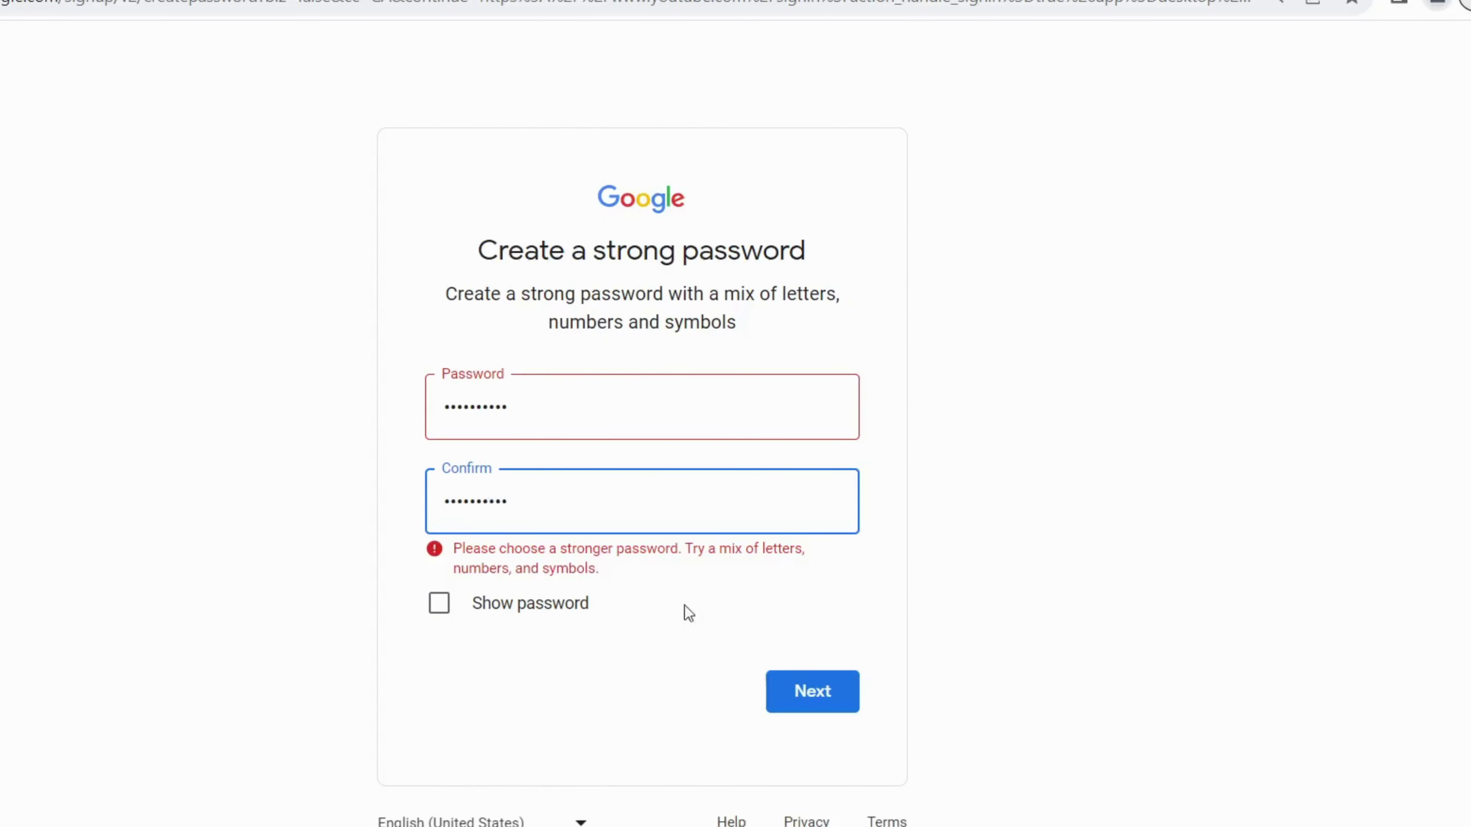
click(817, 703)
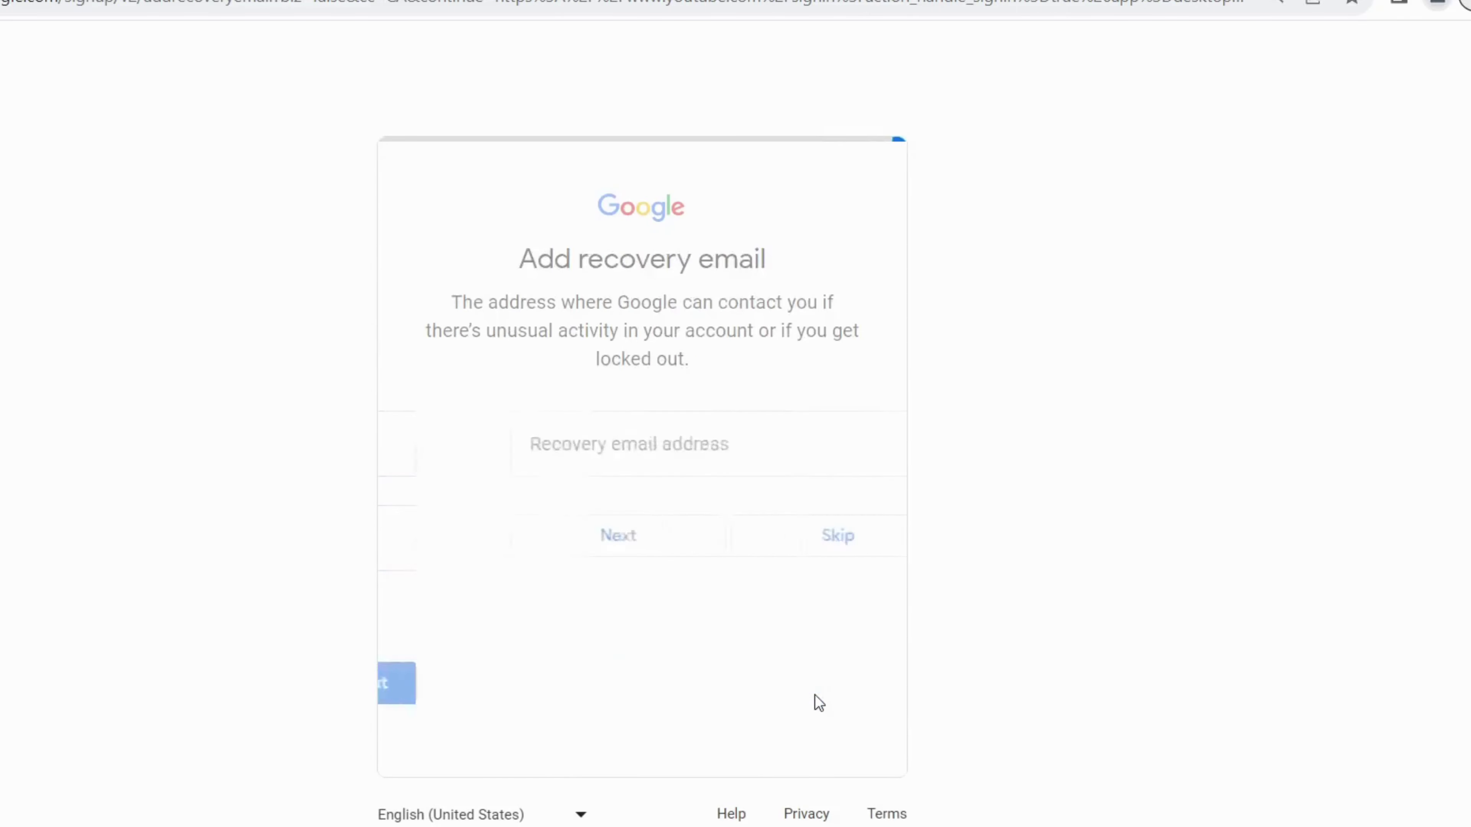
click(766, 567)
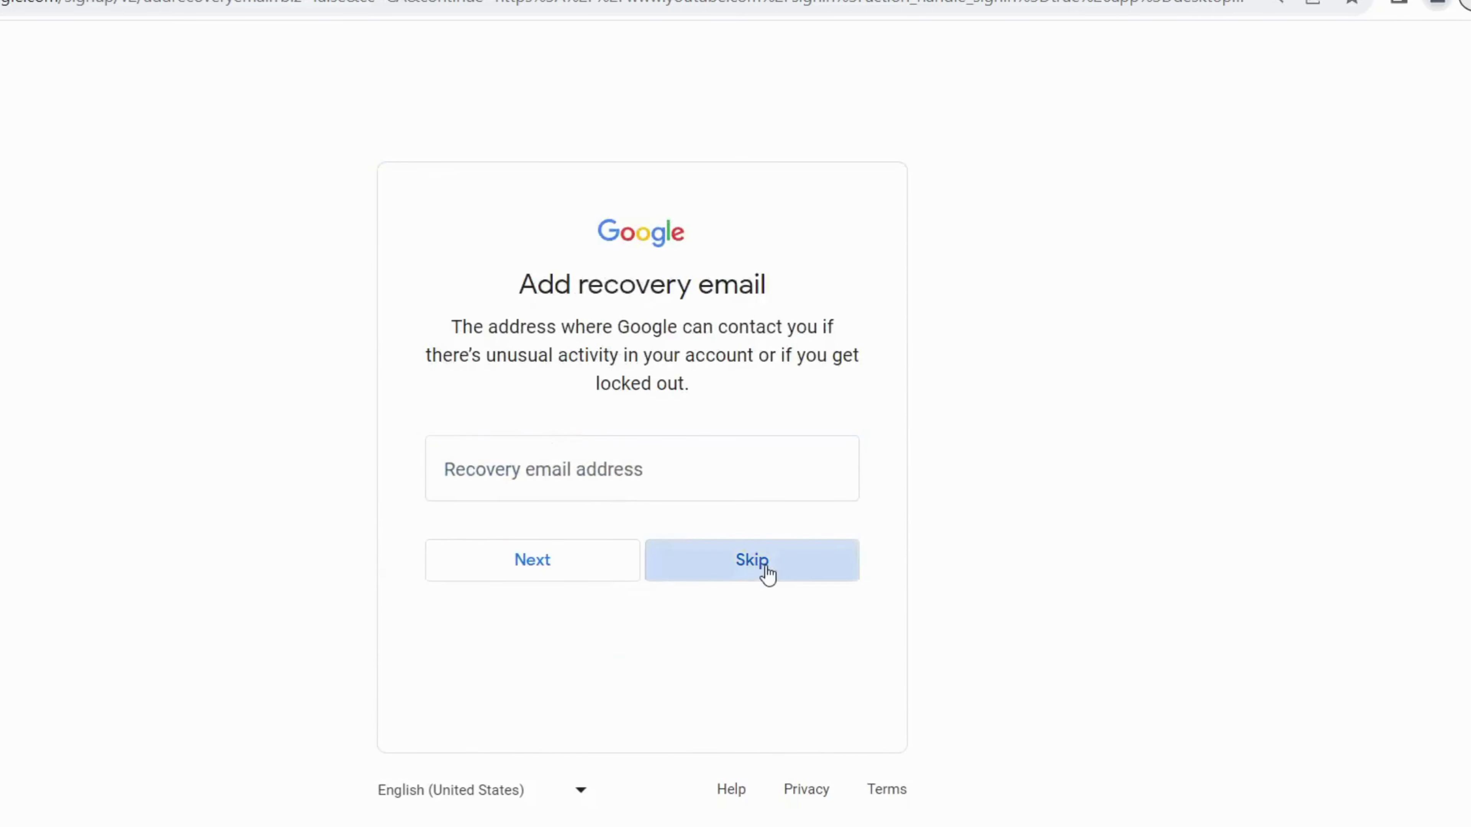
click(756, 523)
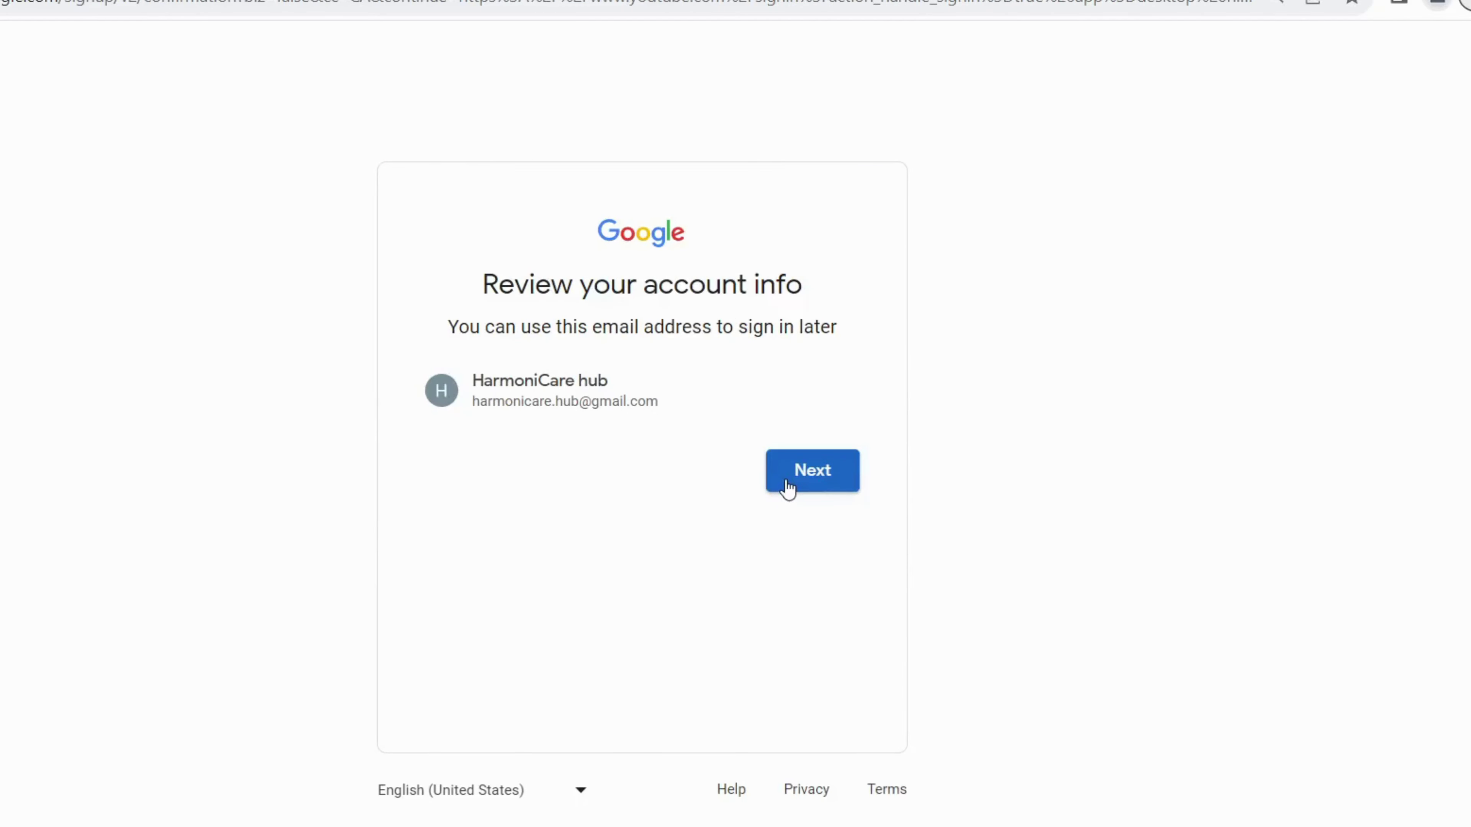
click(788, 489)
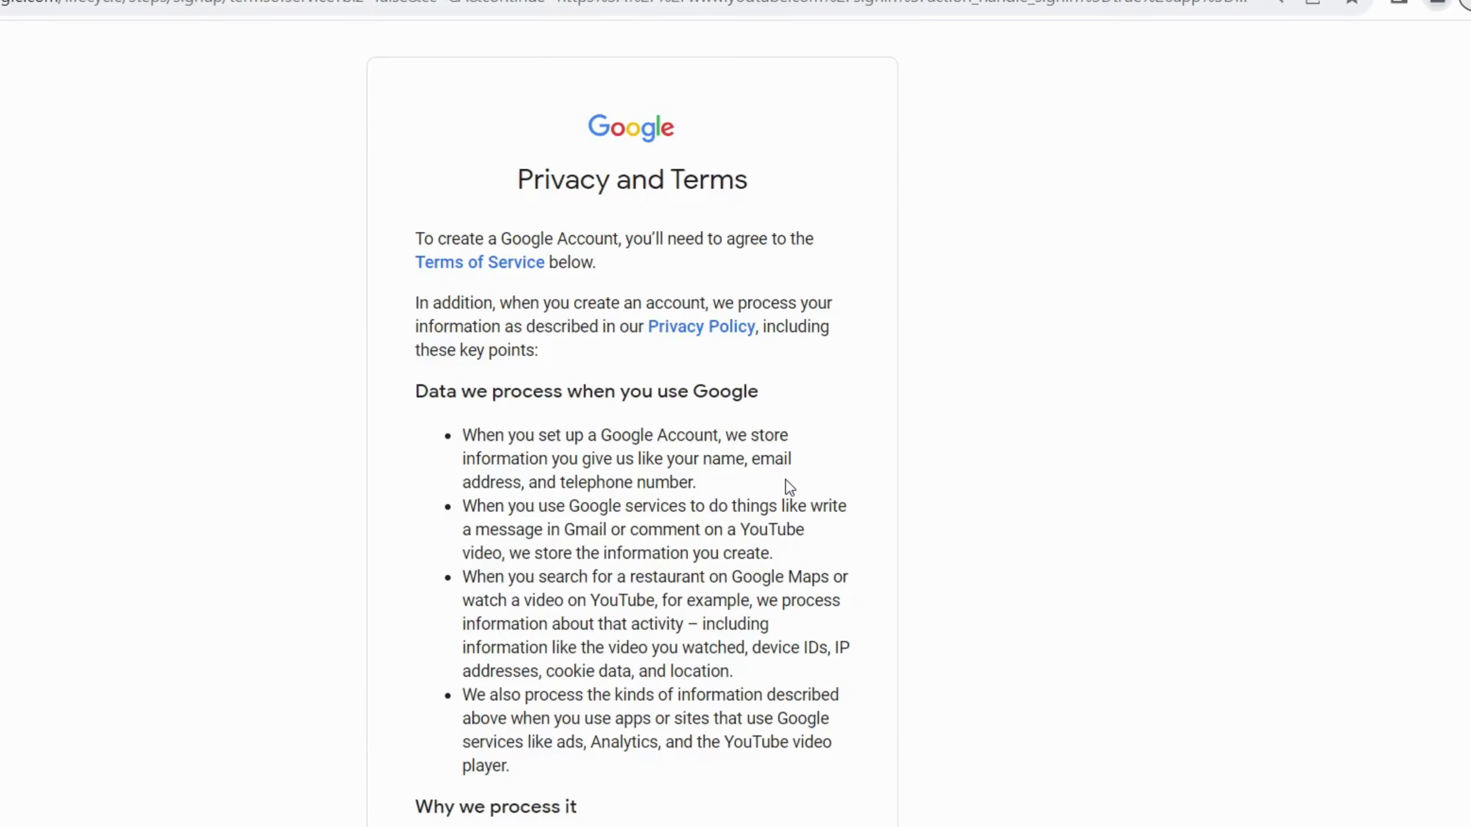
scroll(786, 487, down, 10)
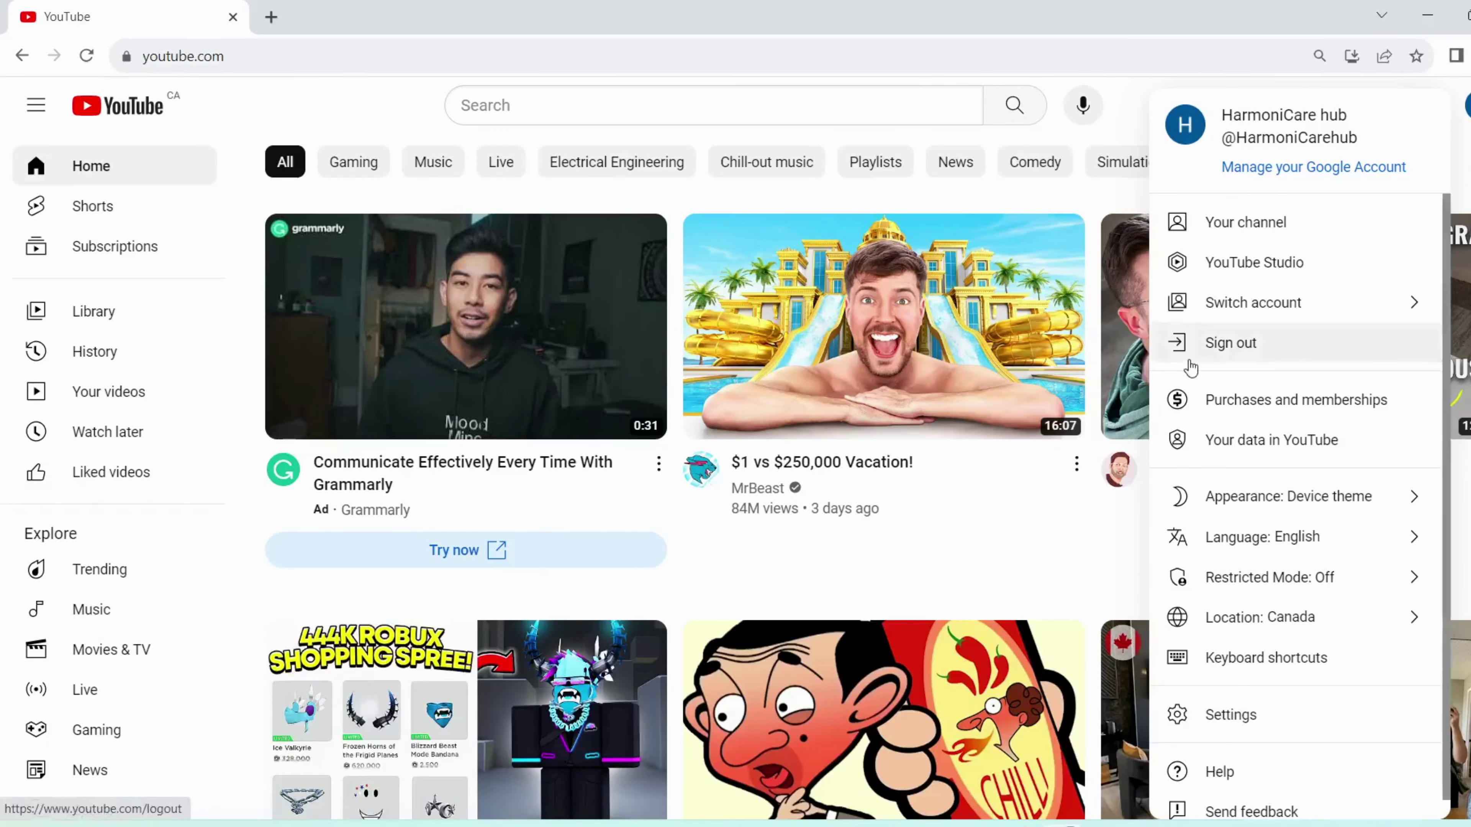
Step: Go to the new channel's profile picture settings and start uploading a picture
click(1253, 227)
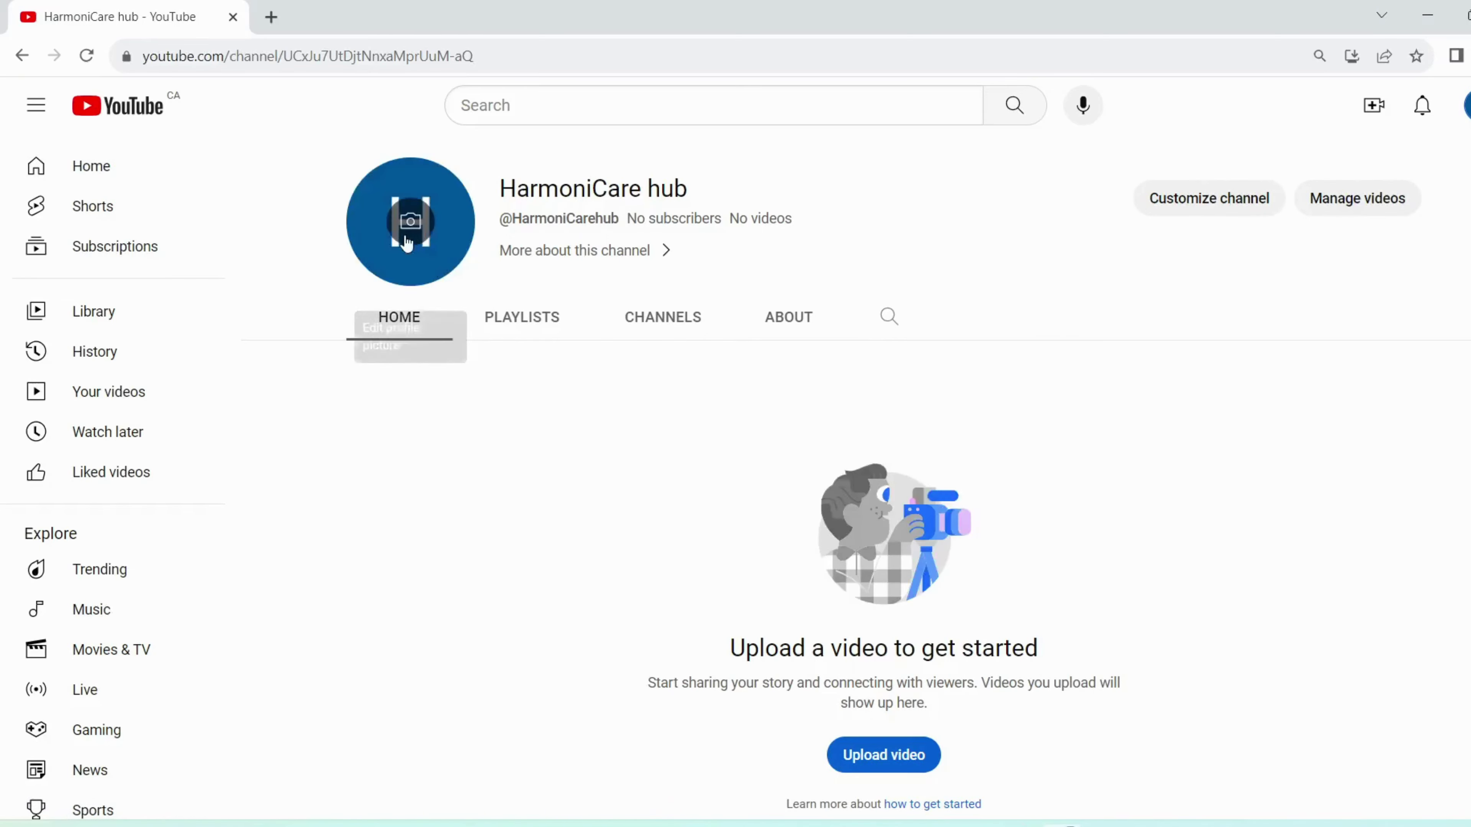
click(410, 242)
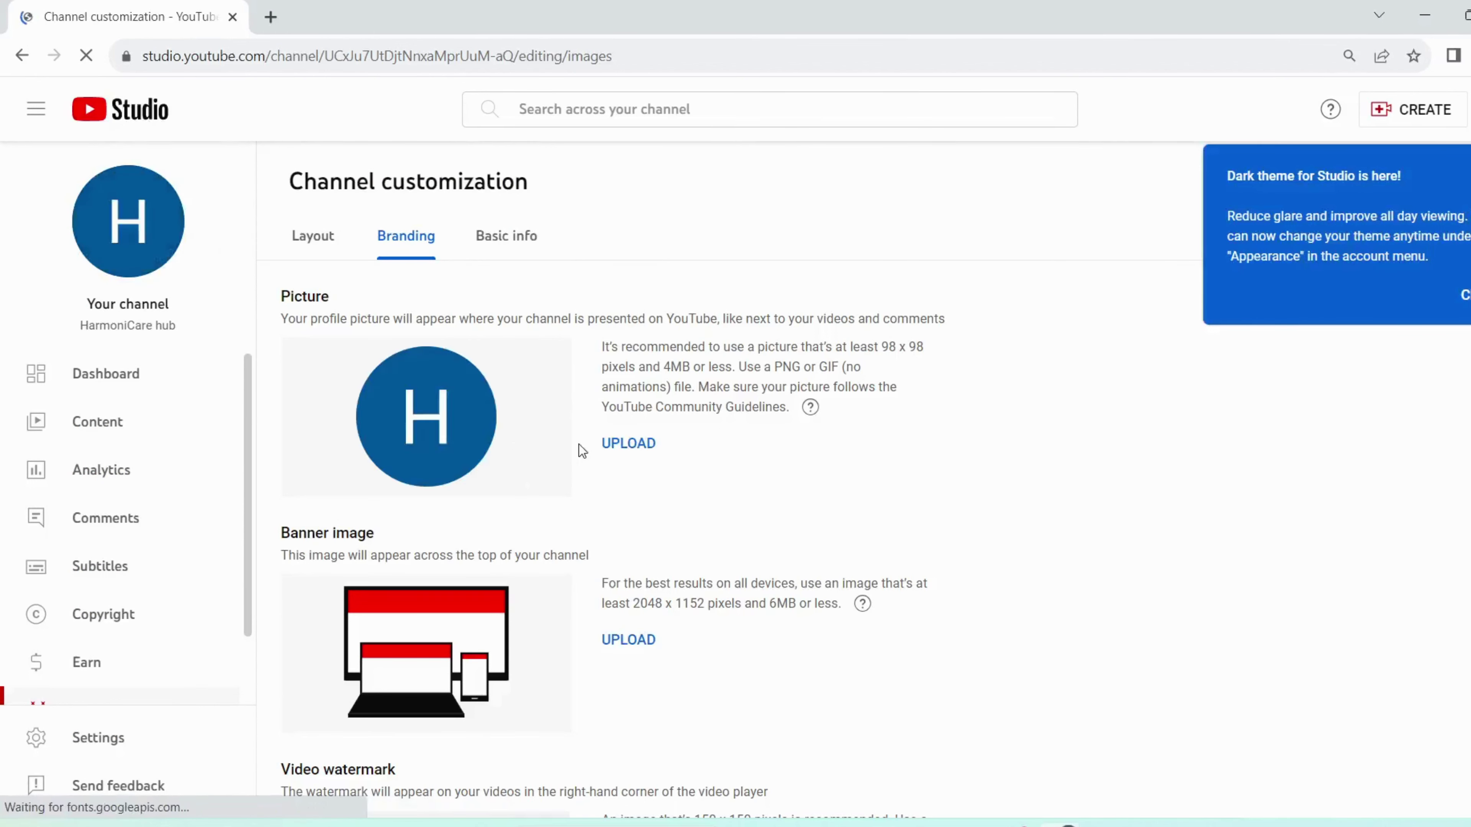
click(626, 444)
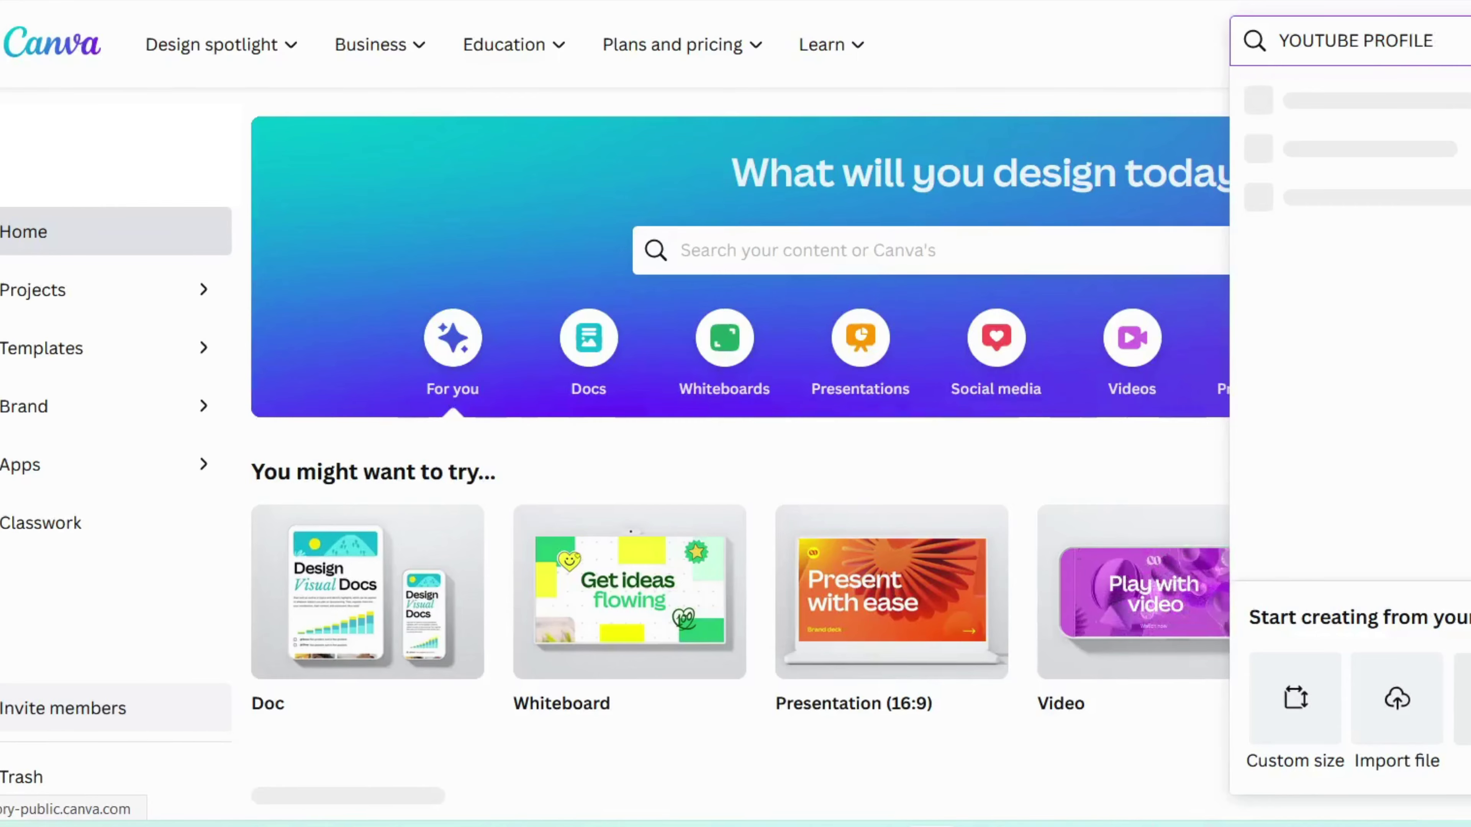
Step: Apply the Colorfull Simple Youtube Profile Picture template from a YOUTUBE PROFILE PICTURE search
text(PICT)
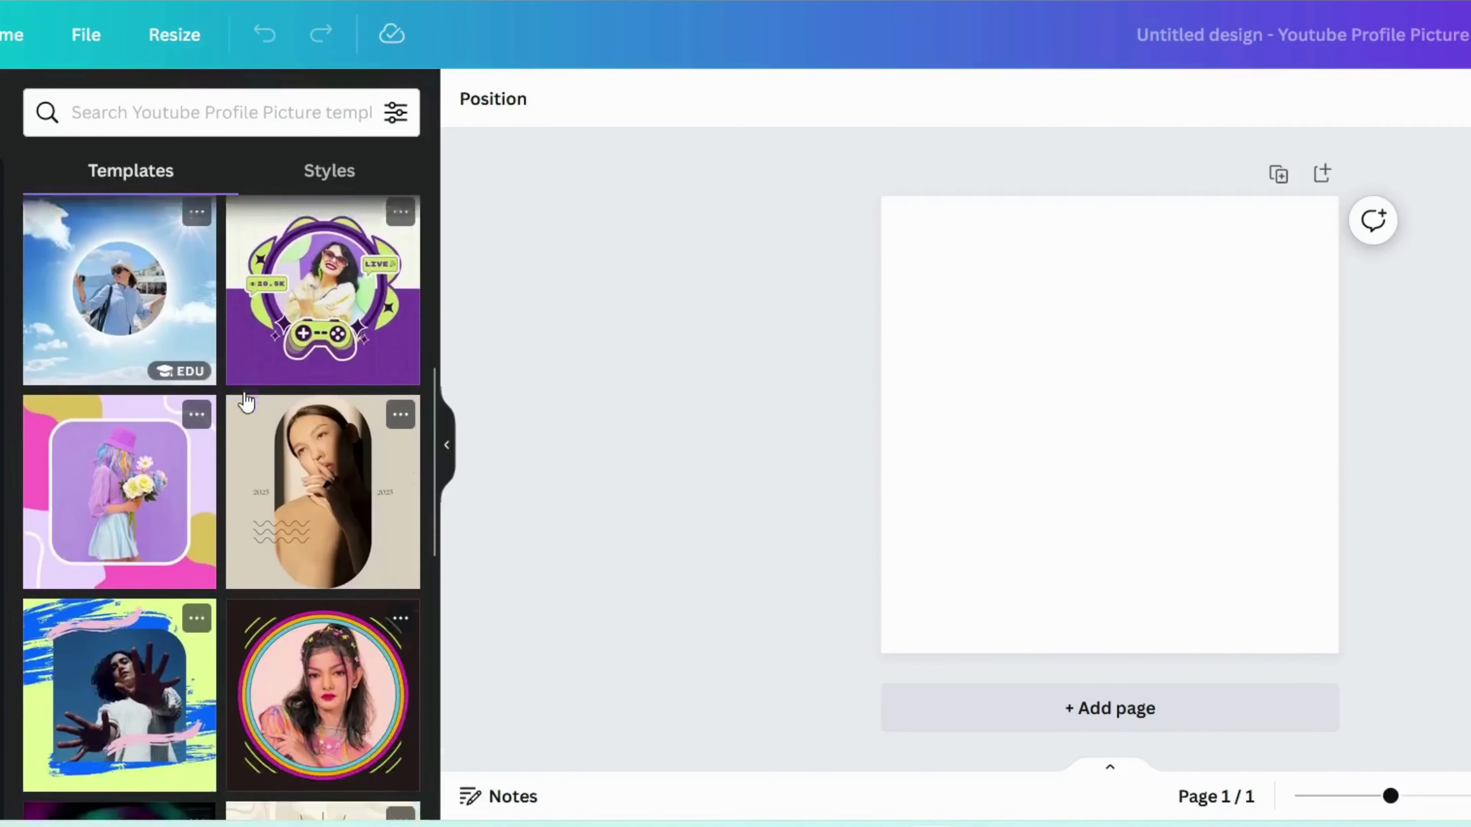
scroll(246, 400, down, 10)
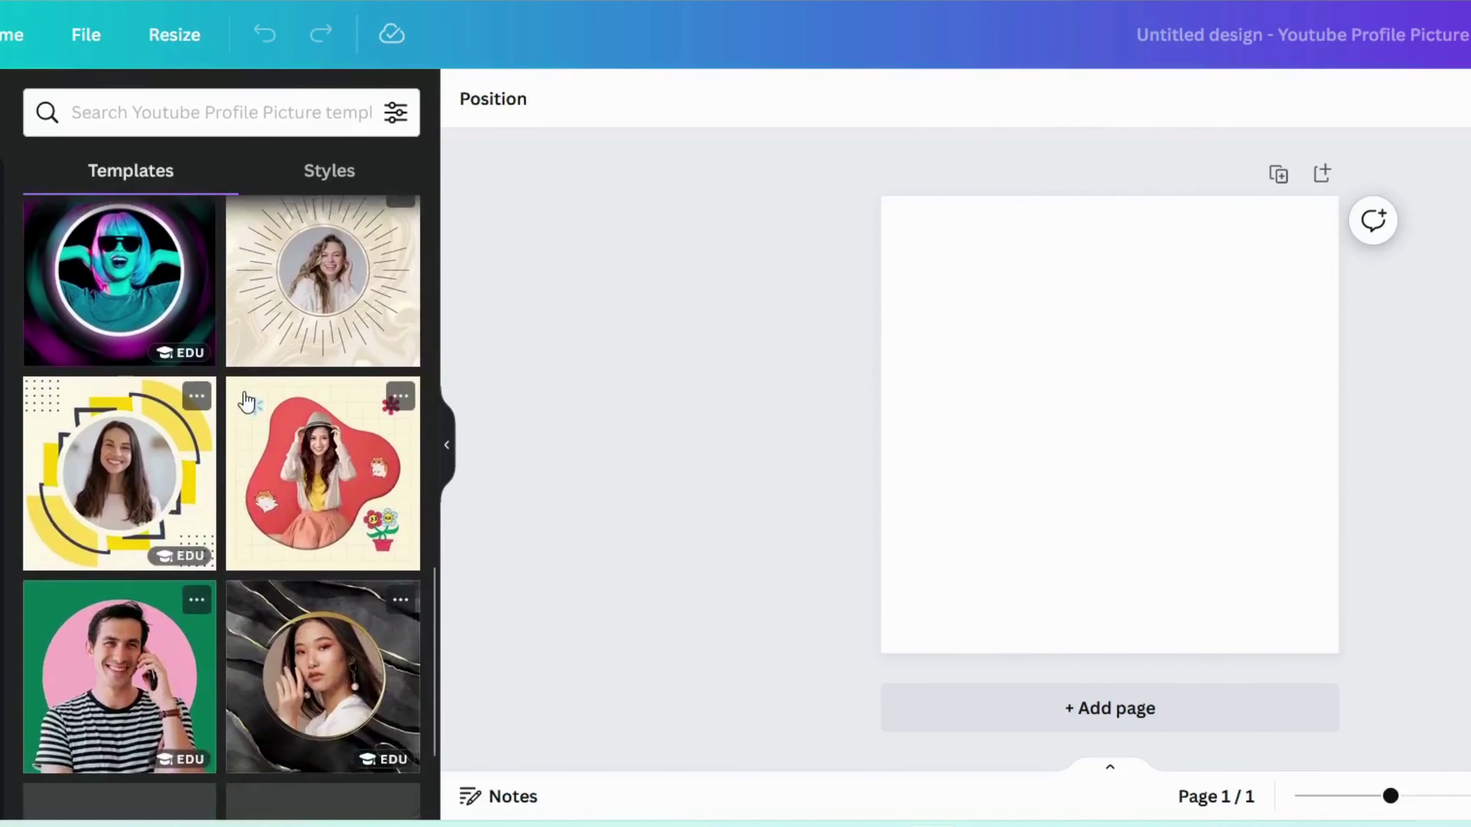
scroll(247, 400, down, 9)
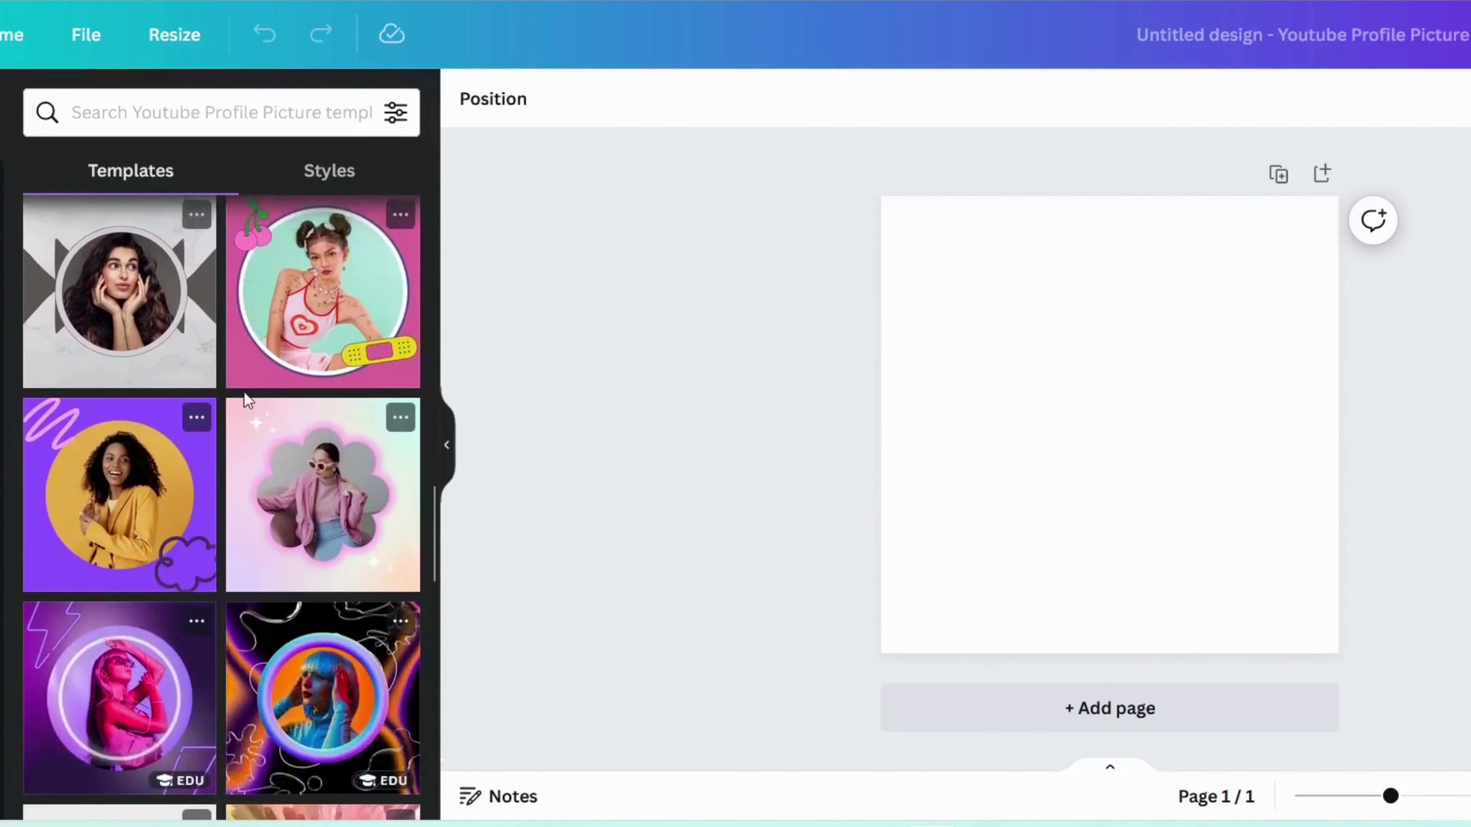
scroll(246, 400, down, 9)
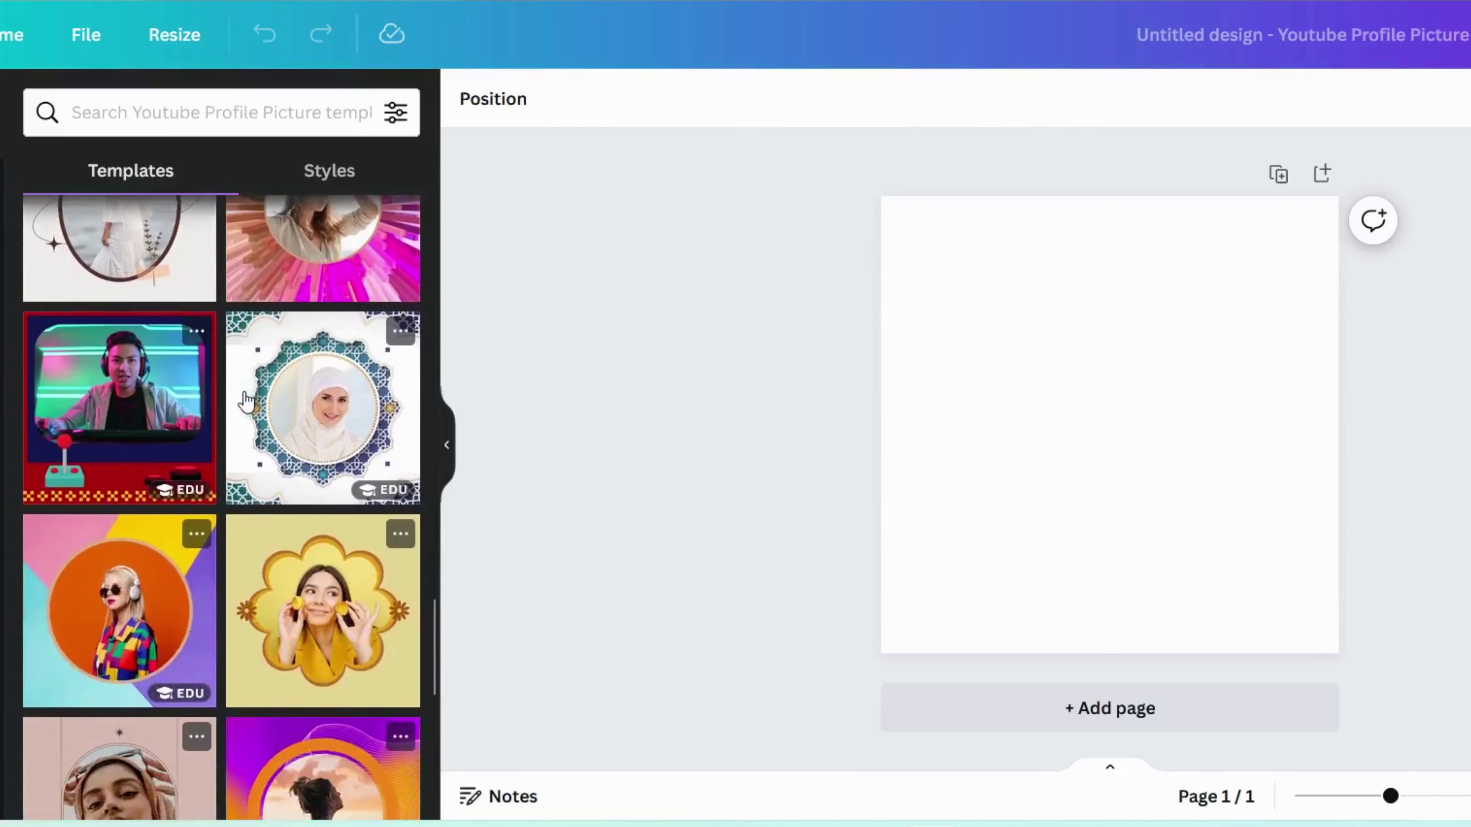
scroll(247, 400, down, 1)
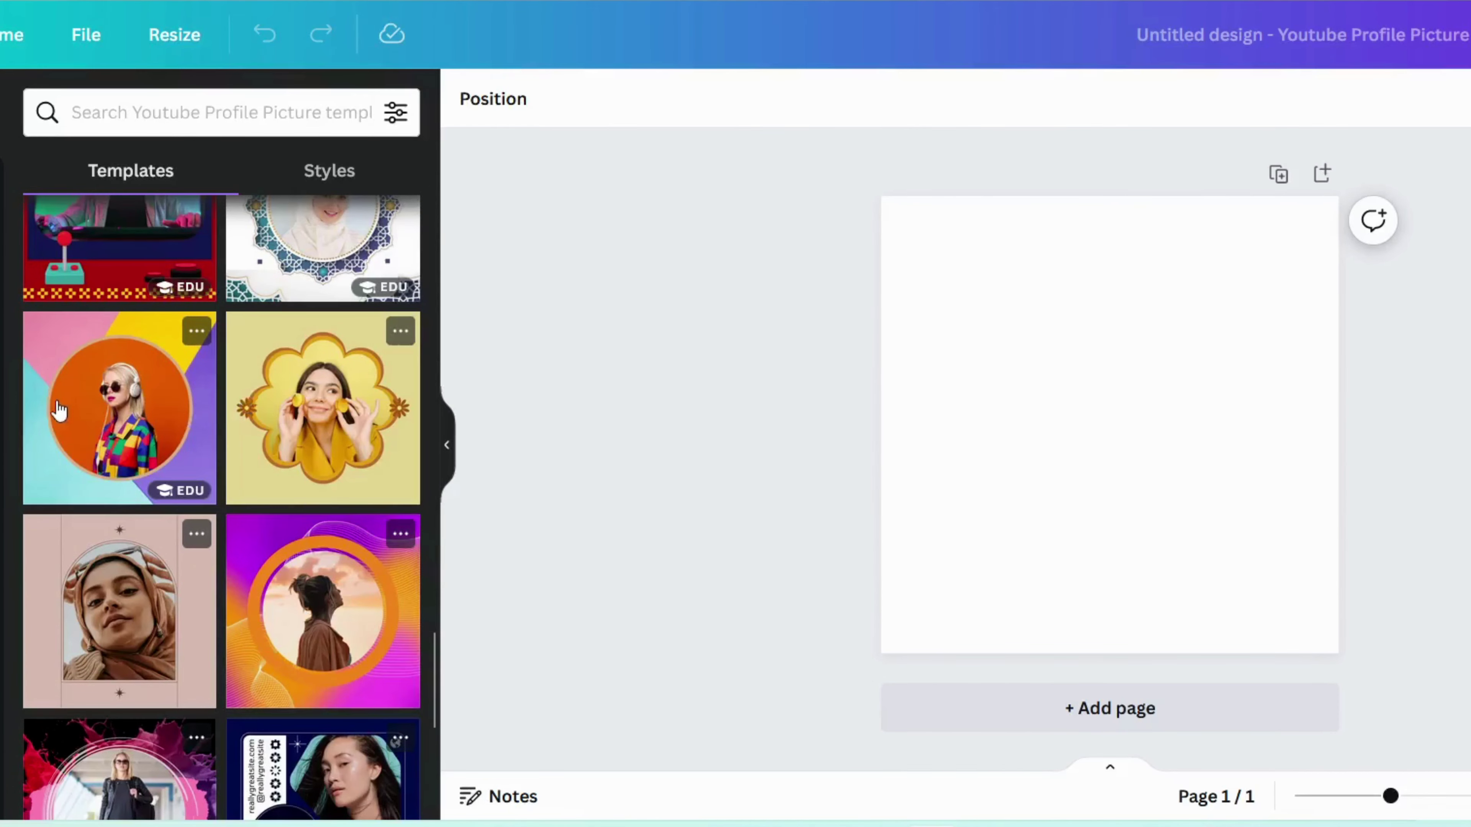
click(58, 410)
click(1118, 455)
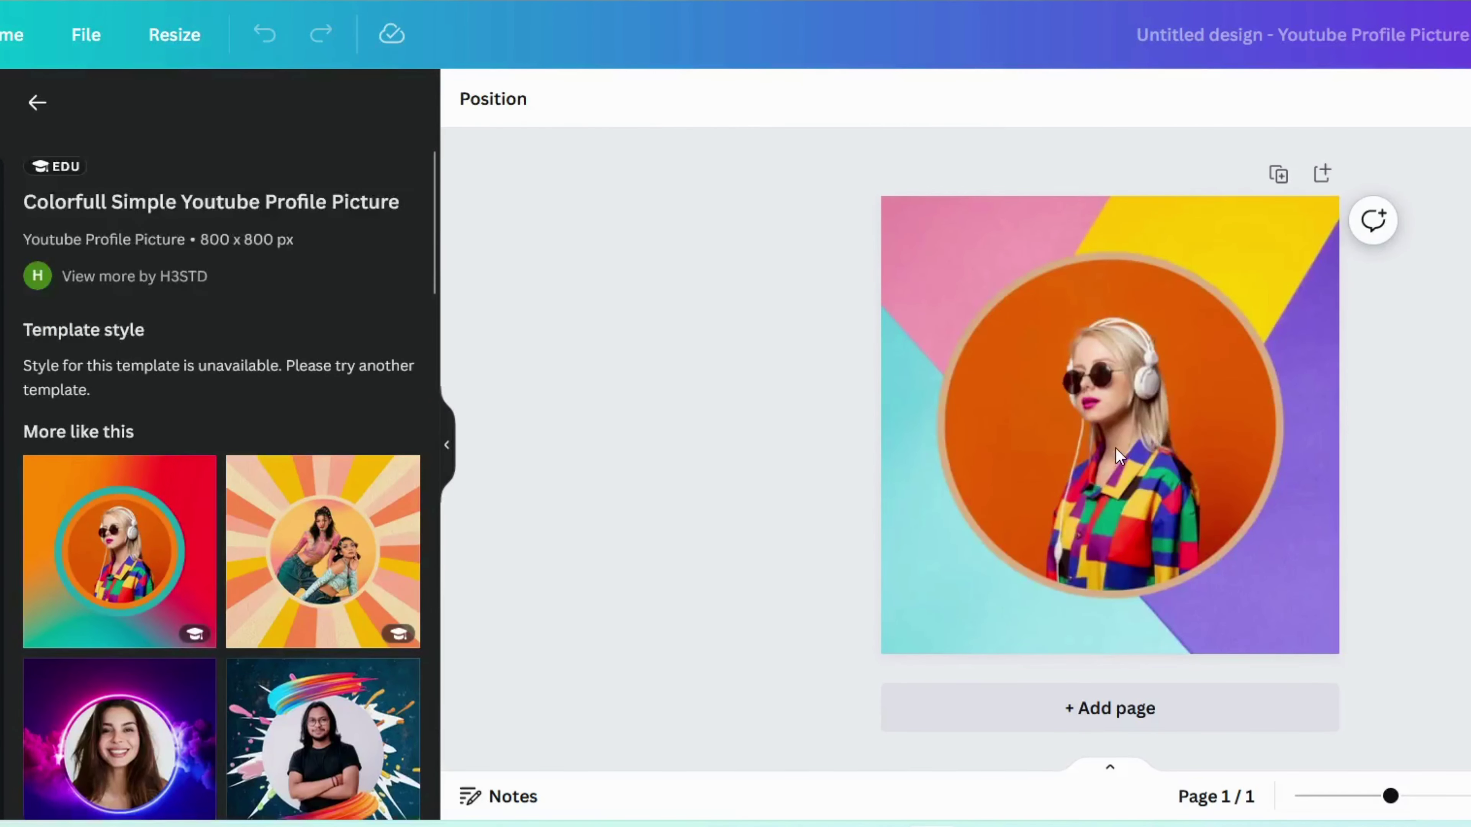
Step: Delete the sample photo from the template's circle frame
click(1118, 455)
click(1118, 454)
key(Delete)
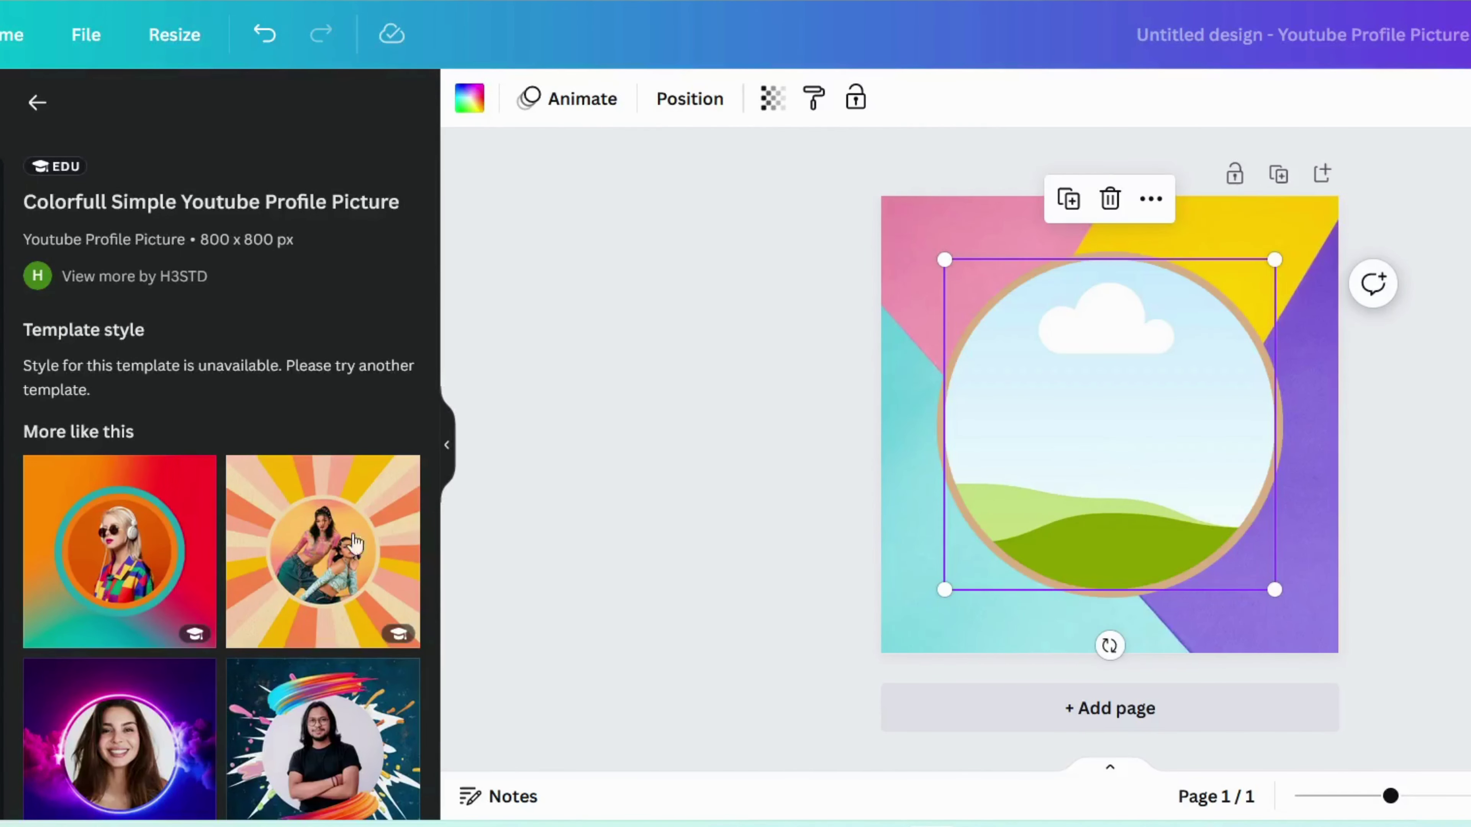
Step: Search Elements for YOGA GIRLS graphics to fill the circle
scroll(196, 401, down, 1)
scroll(197, 401, up, 1)
click(469, 113)
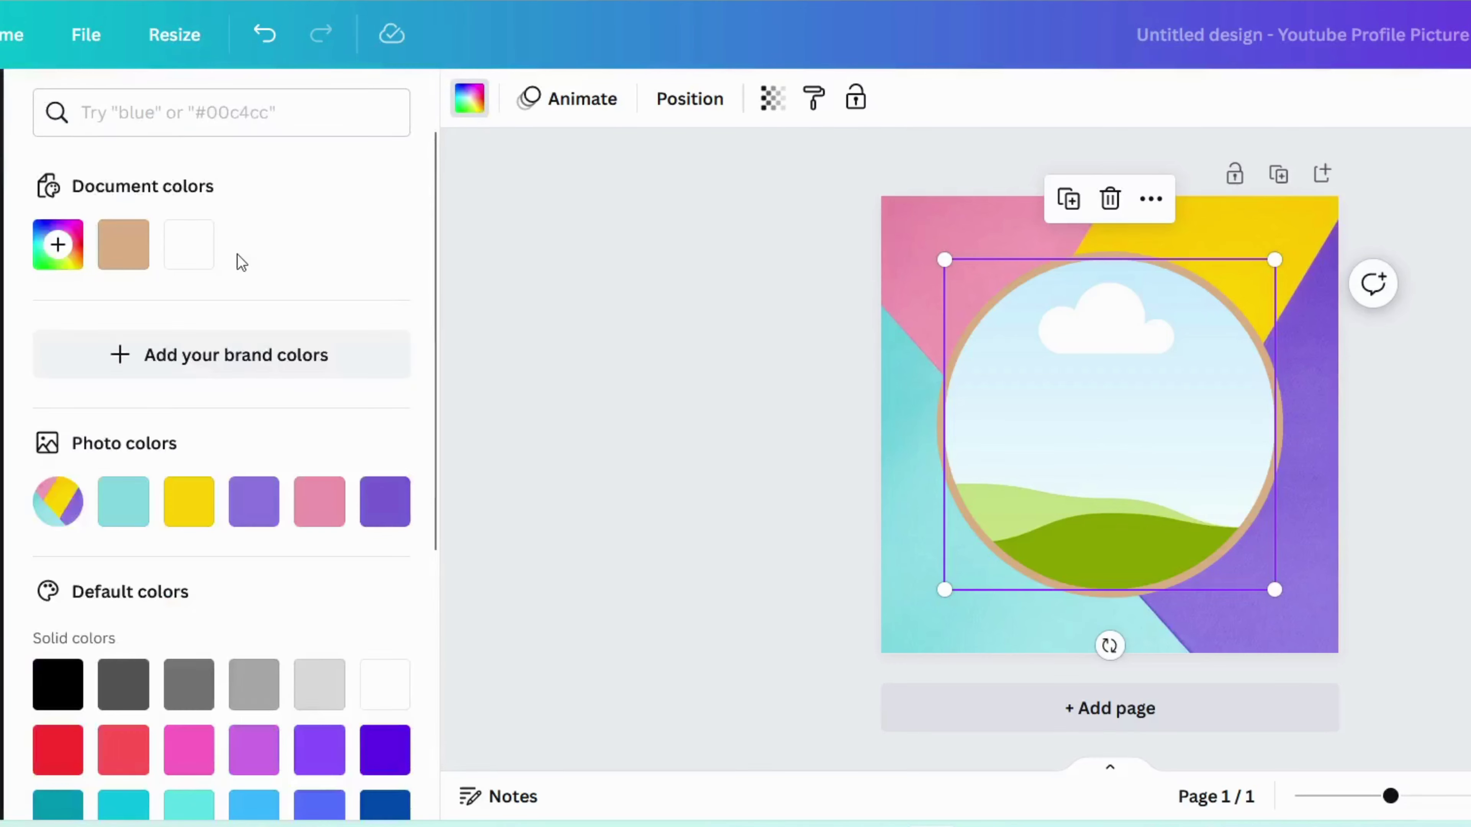
scroll(160, 373, down, 3)
scroll(272, 637, down, 2)
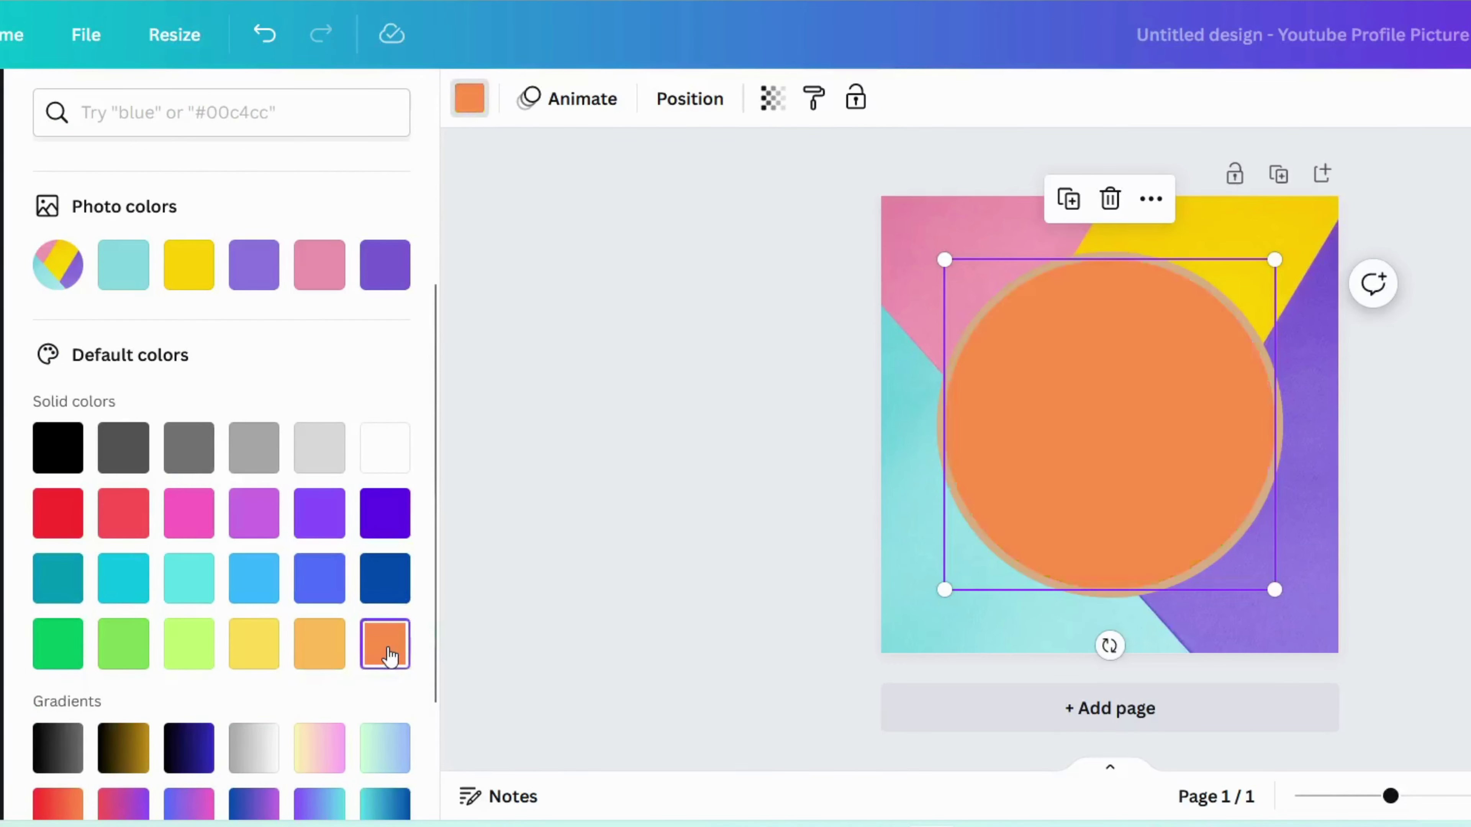
scroll(250, 476, up, 3)
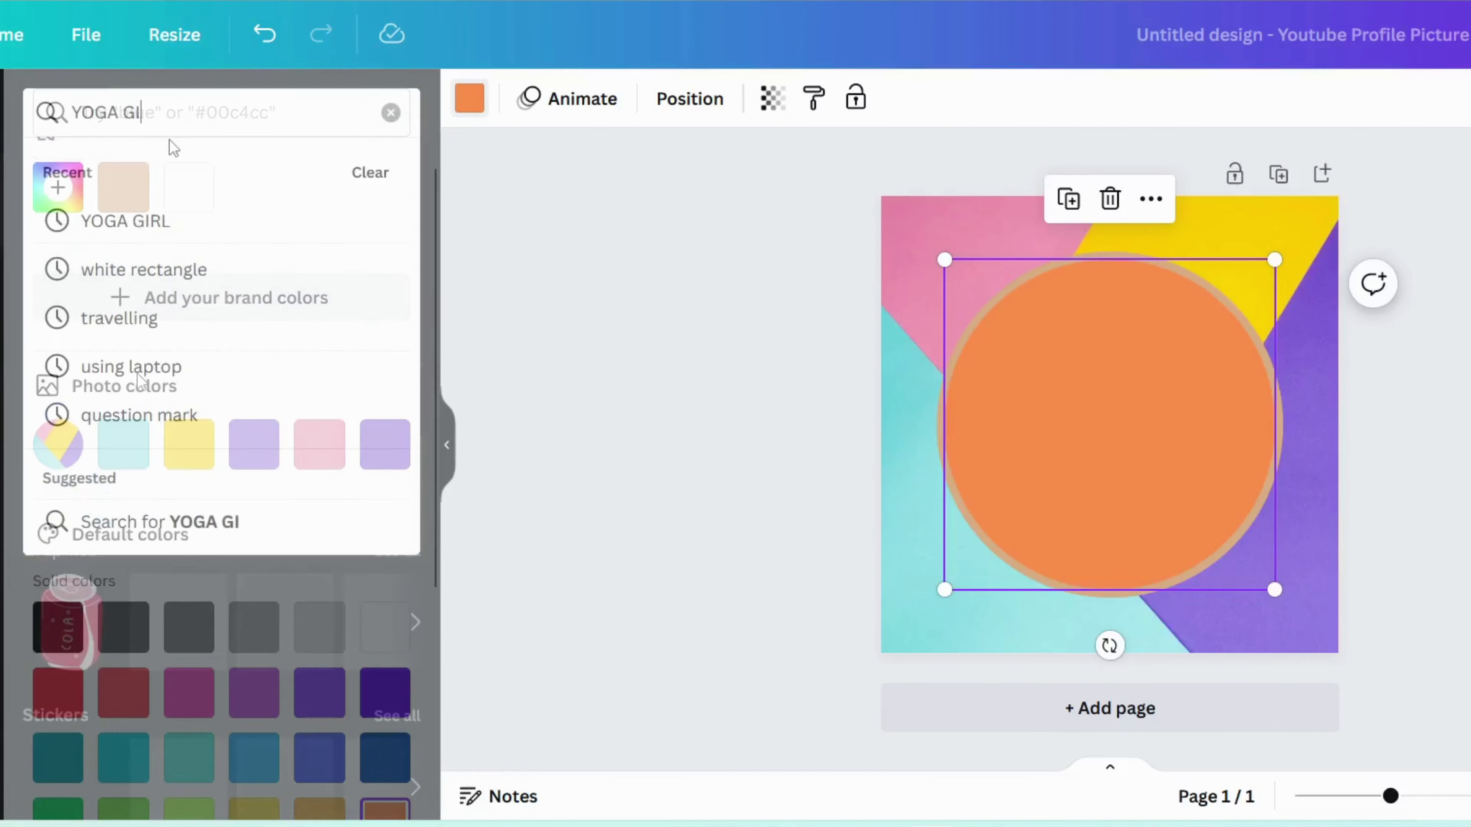
text(R)
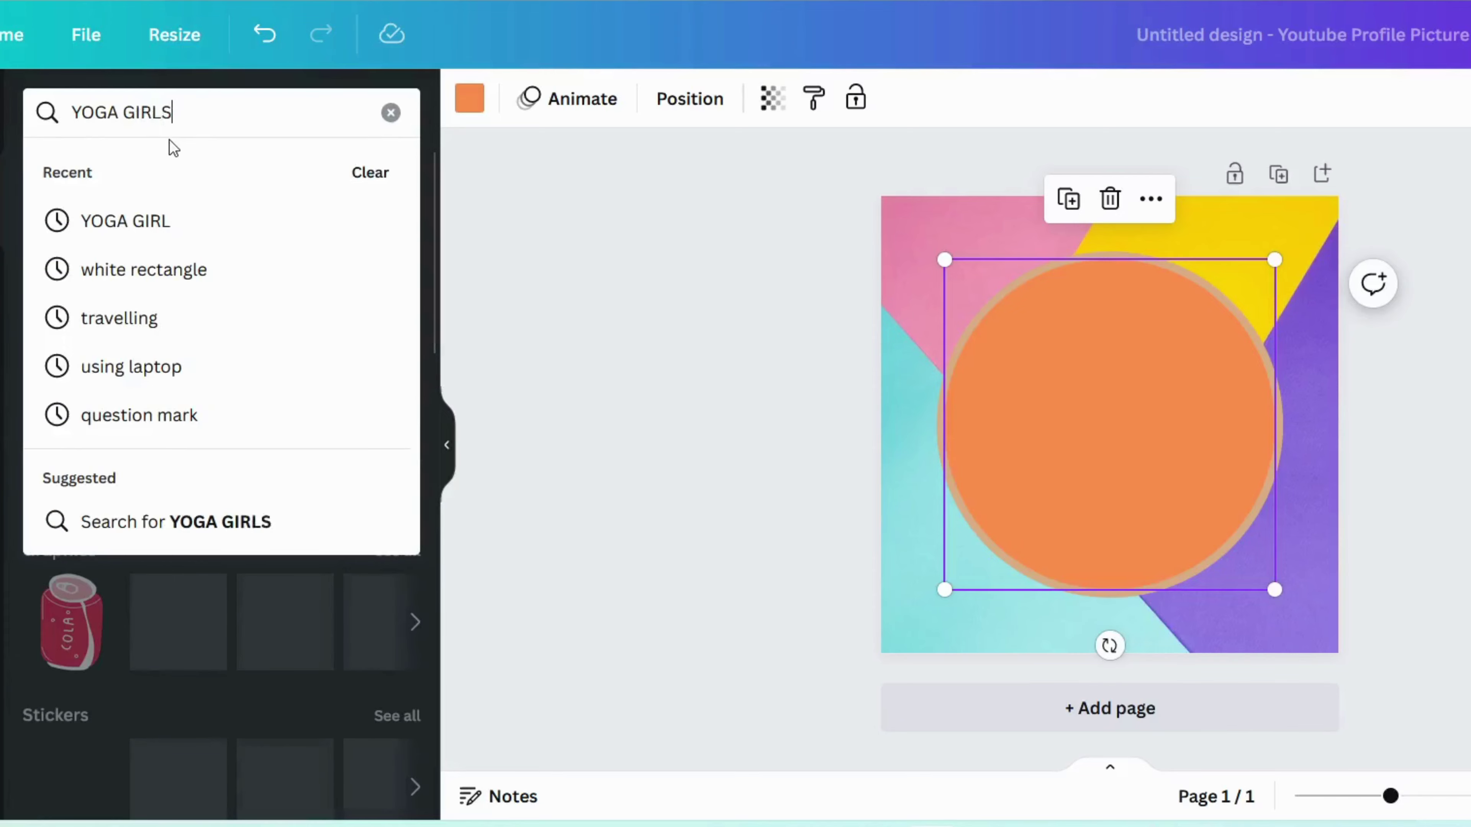
text(LS)
key(Return)
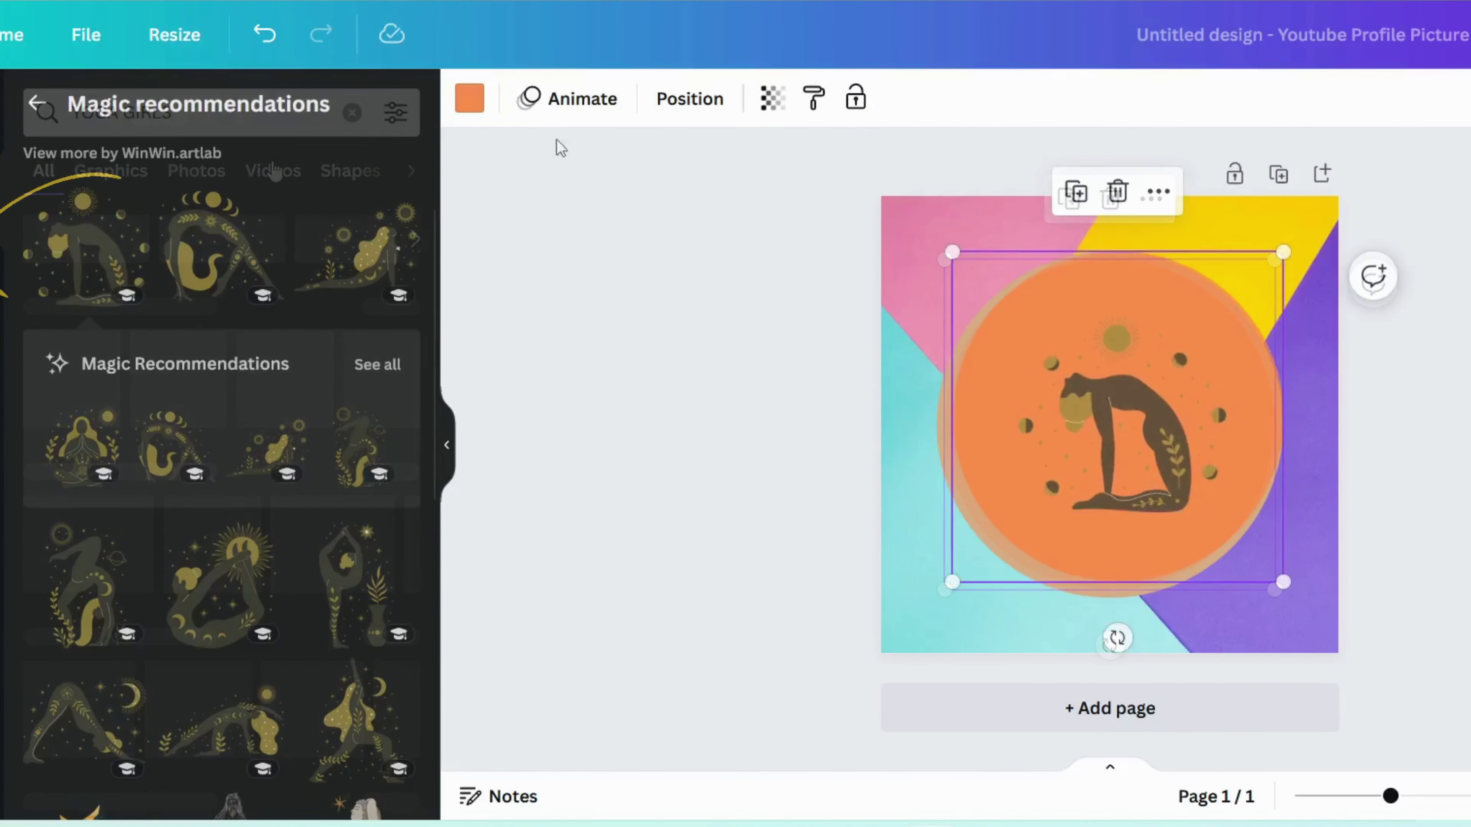
Step: Make the circle white, then enlarge and centre the yoga graphic inside it
click(469, 98)
click(385, 244)
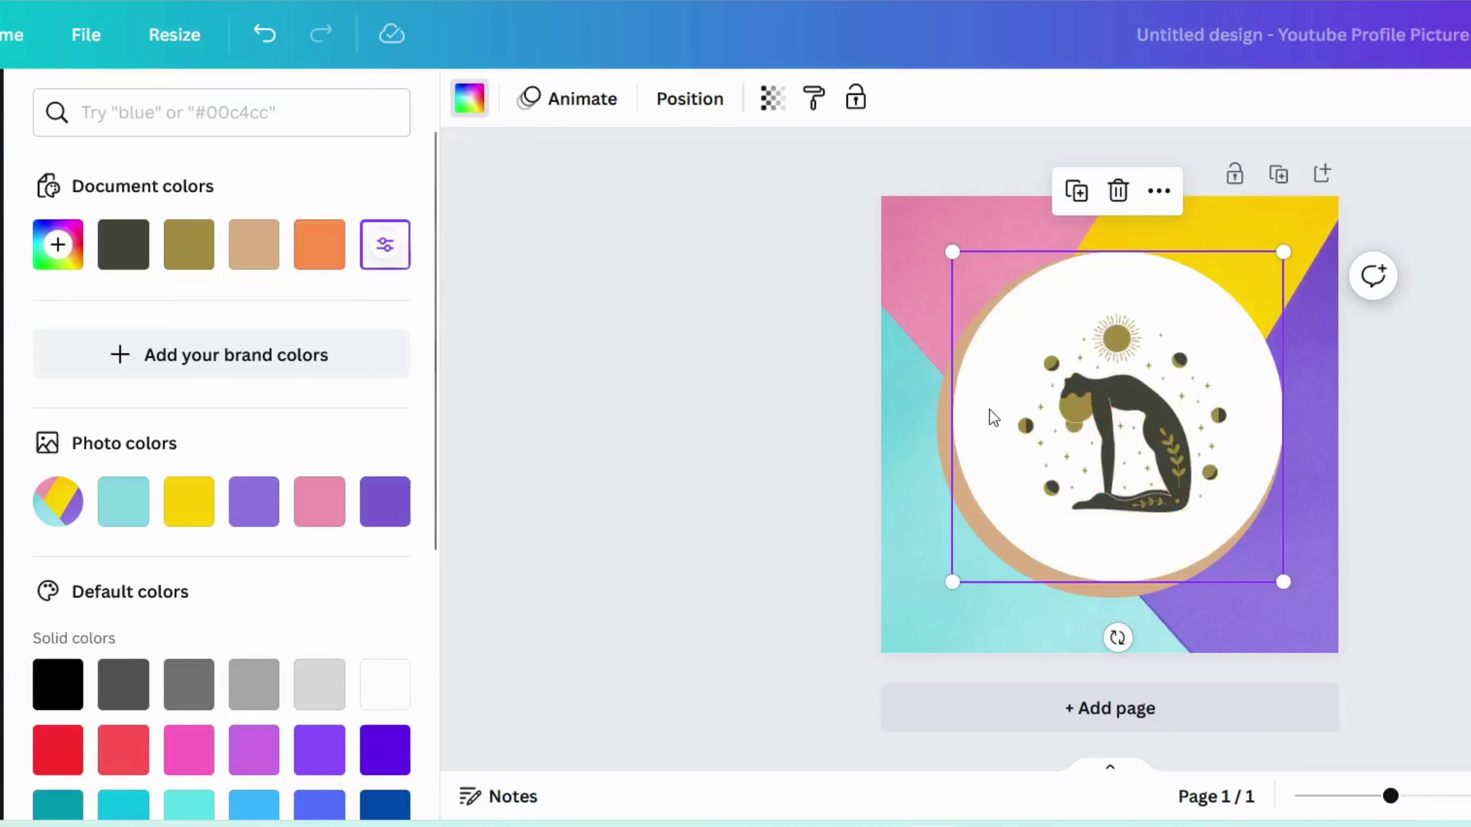
click(1161, 432)
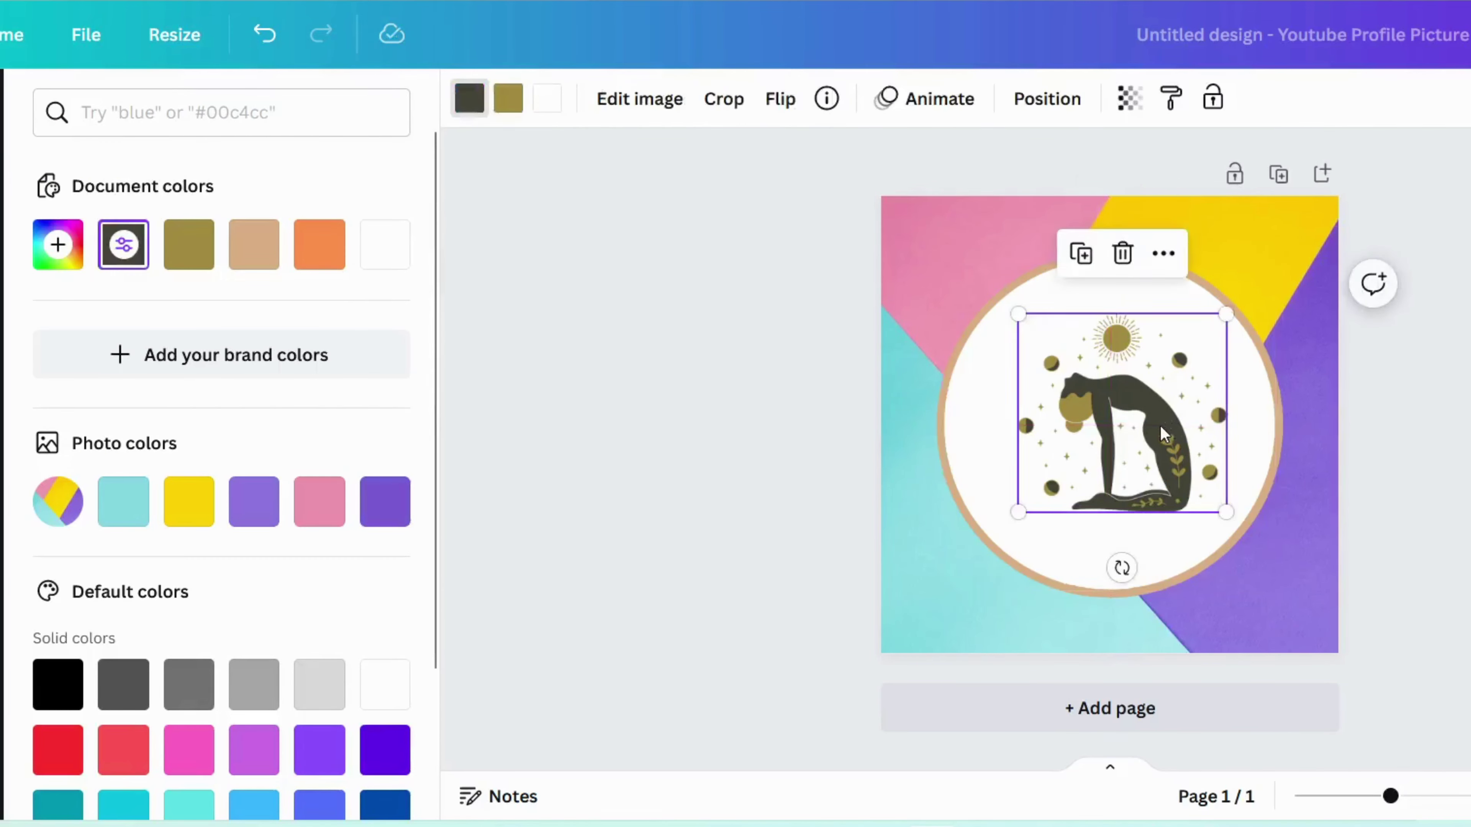
drag(1226, 314, 1290, 242)
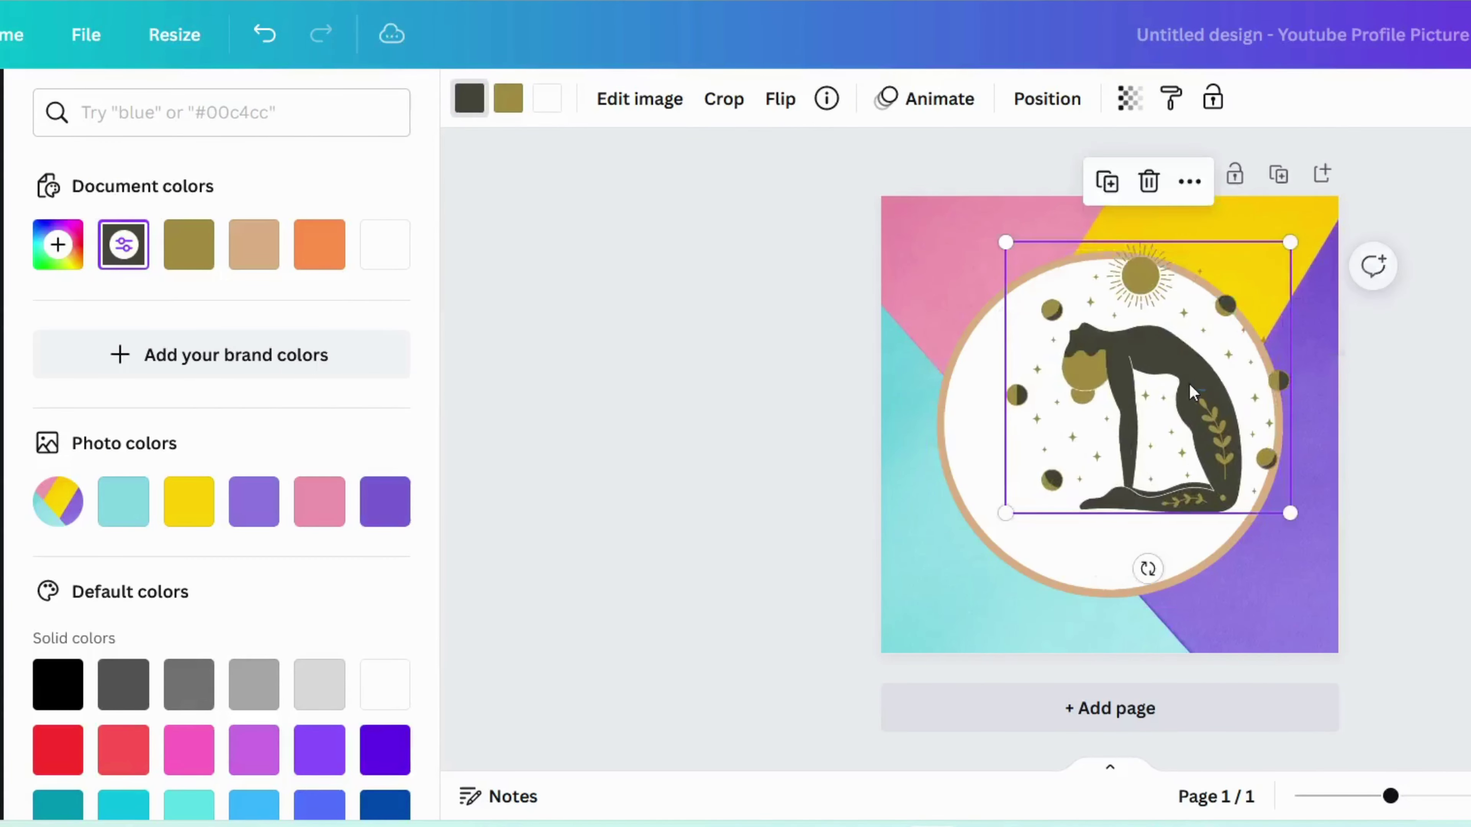
drag(1188, 383, 1148, 404)
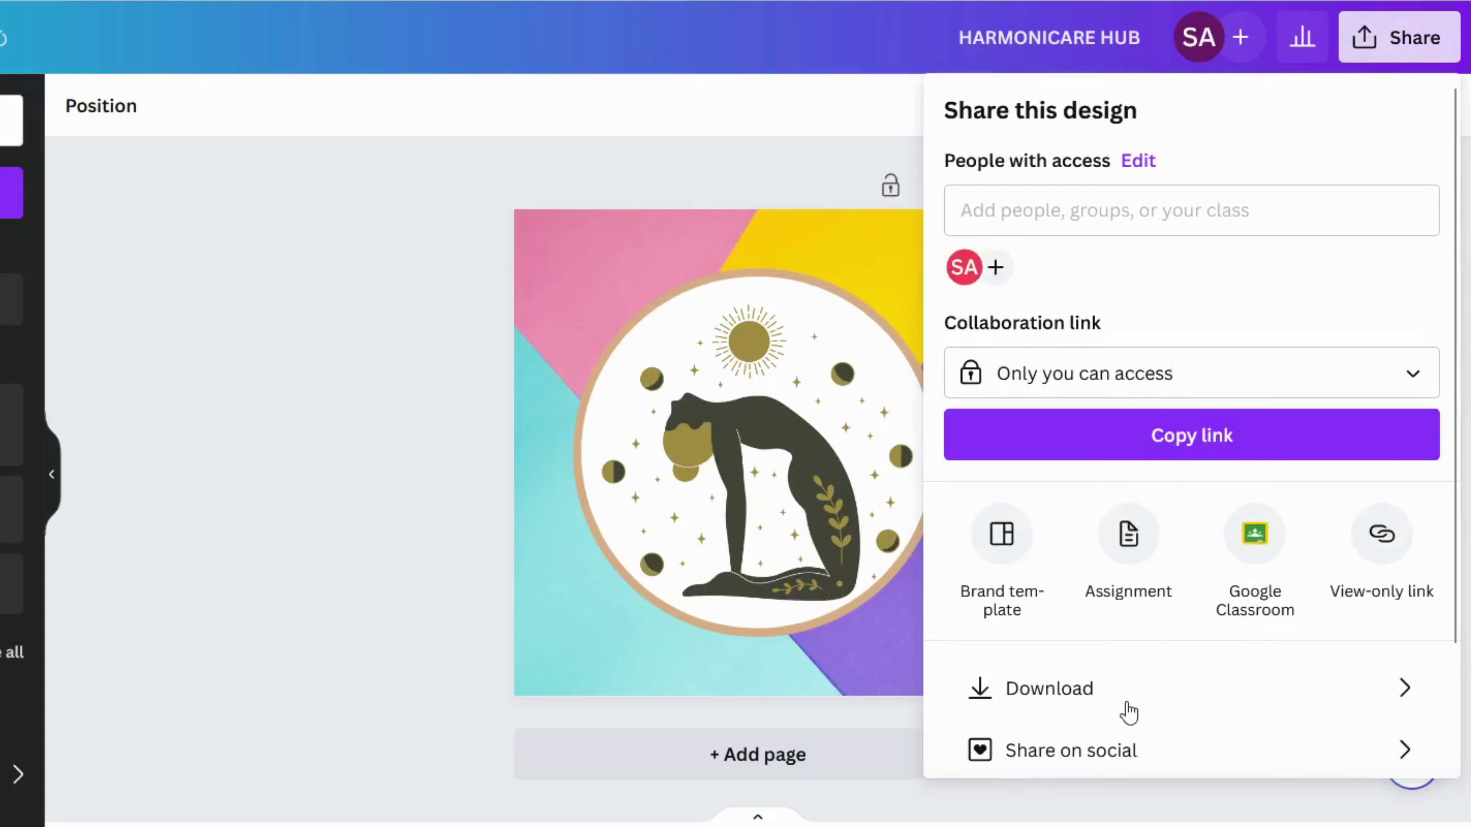
Step: Enlarge the HARMONICARE HUB banner title and nudge it slightly left and down
click(1129, 711)
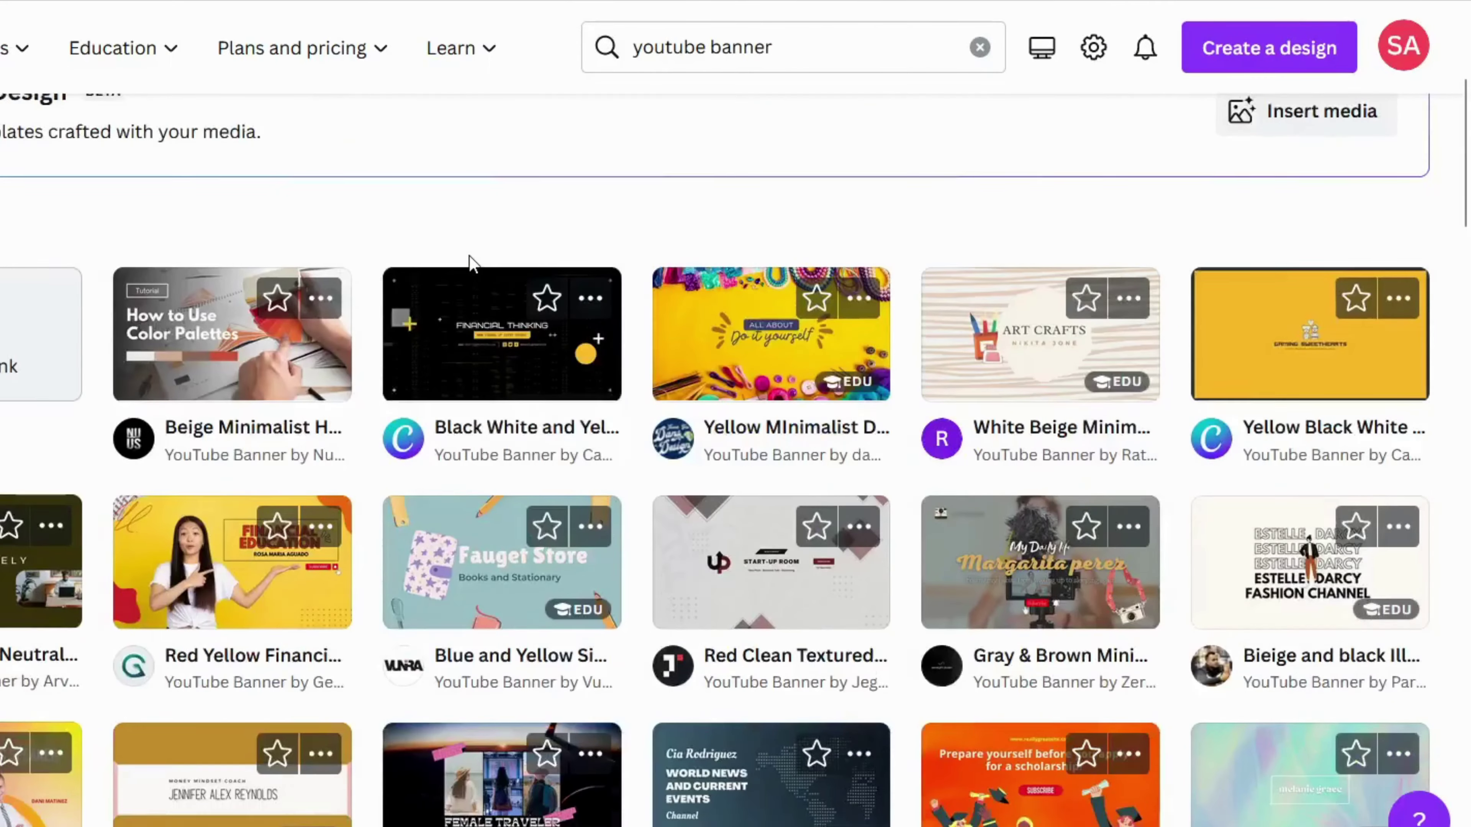
scroll(469, 255, down, 3)
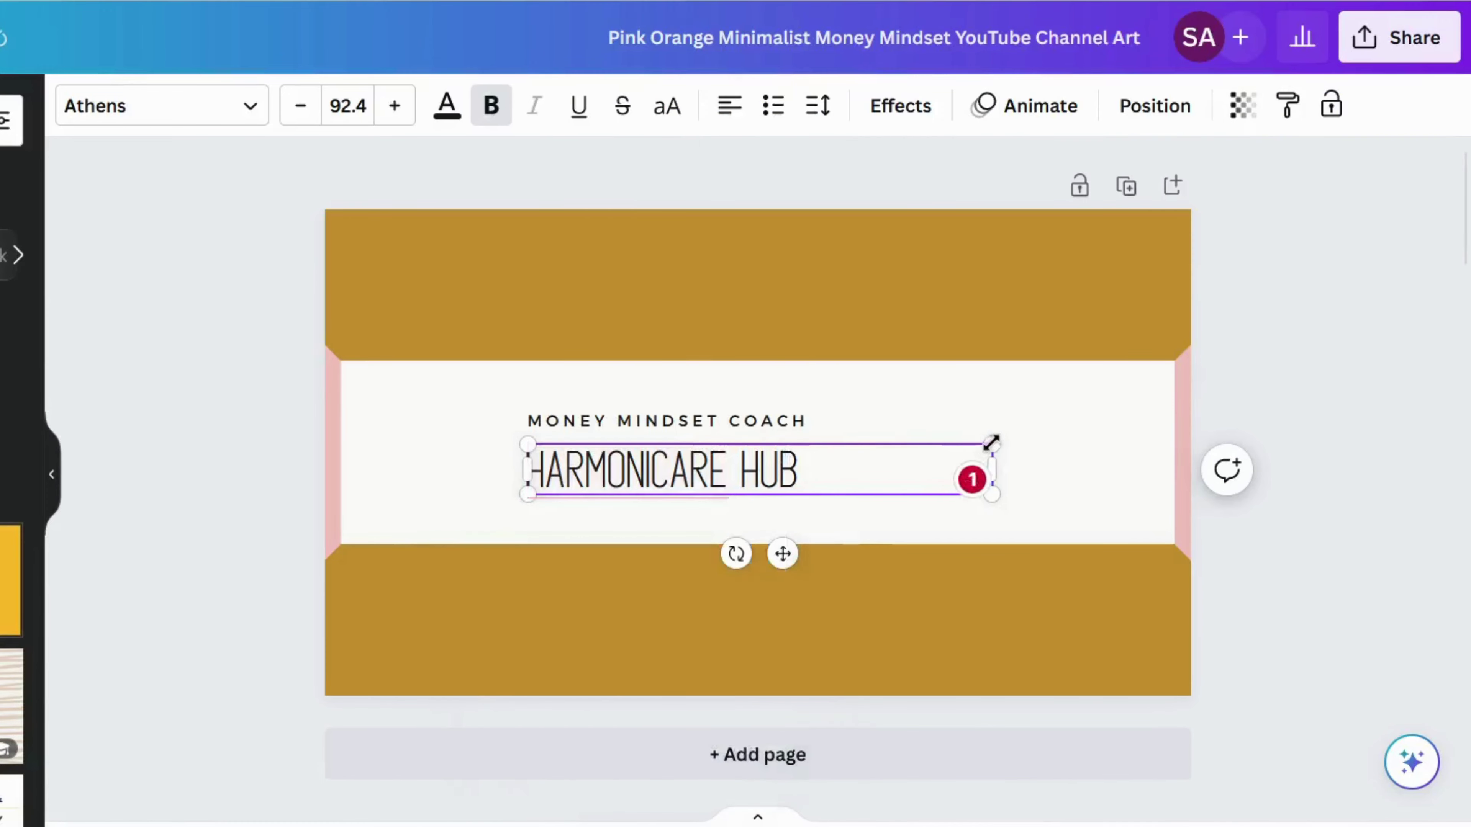
drag(992, 444, 1133, 362)
mouse_move(742, 502)
mouse_down()
mouse_move(729, 526)
mouse_move(732, 512)
mouse_up()
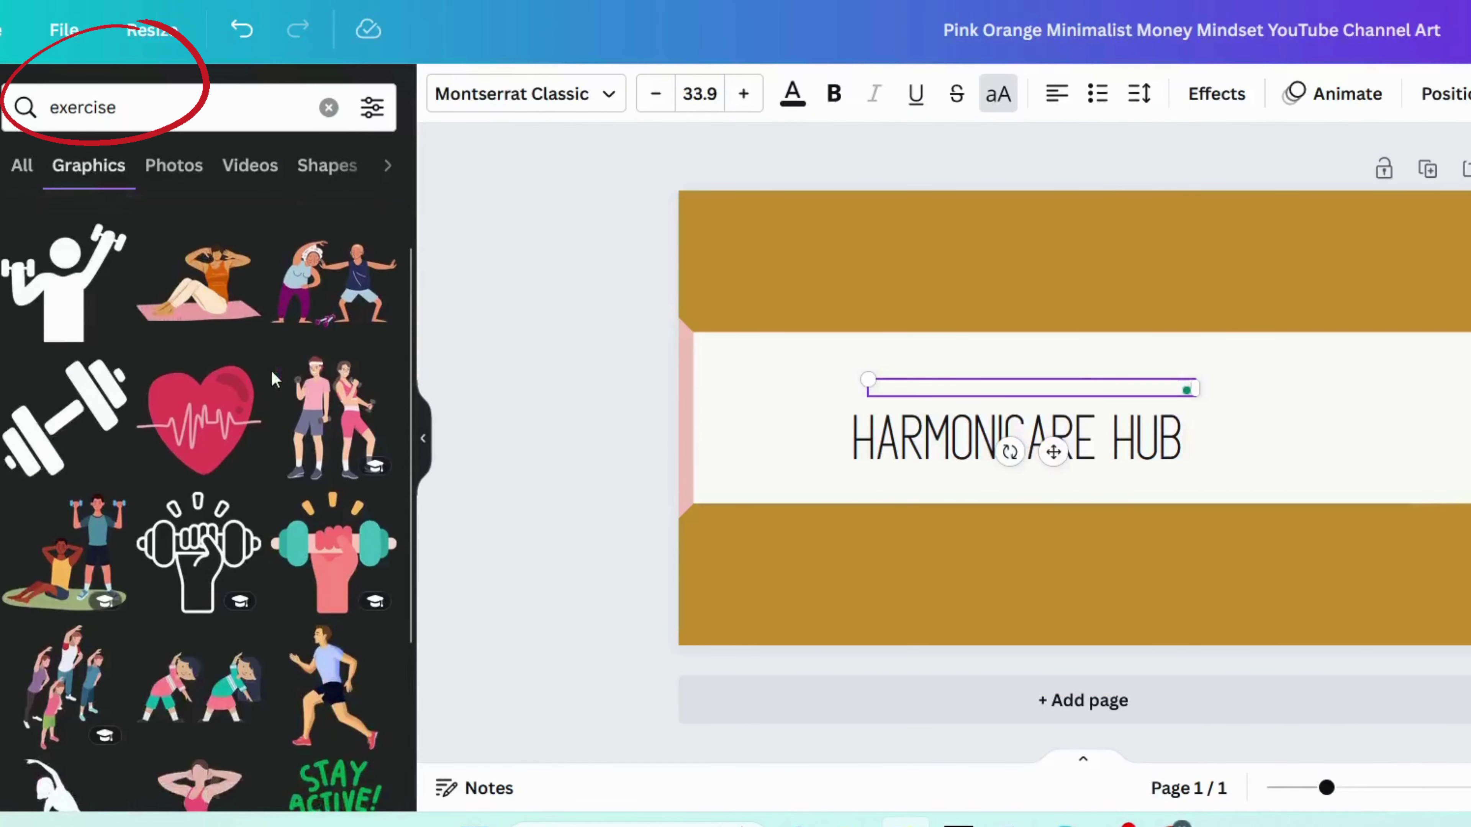
Step: Add exercise graphics, placing the exercising couple left of HARMONICARE HUB
click(334, 551)
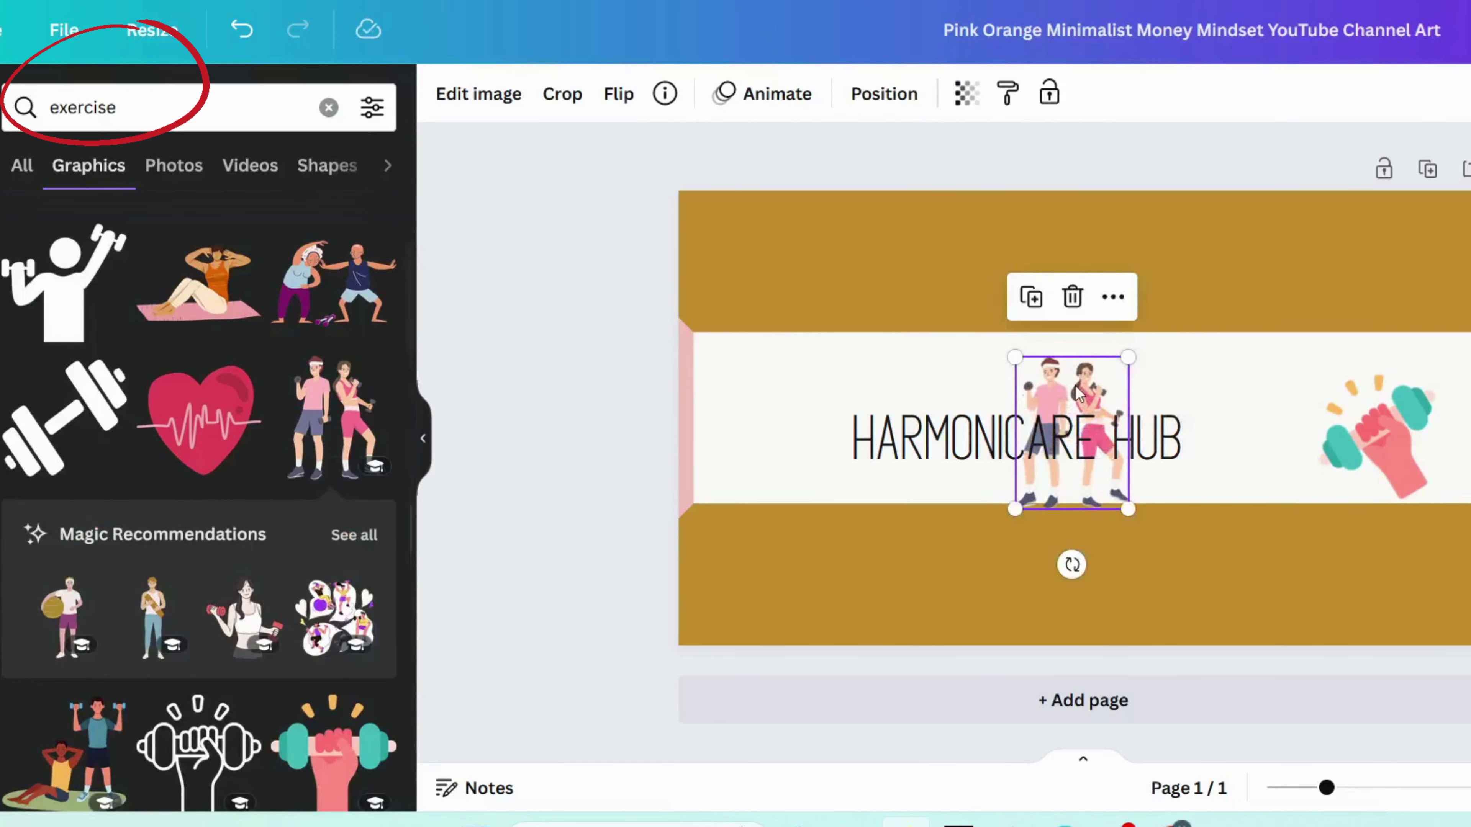
drag(1070, 429, 781, 422)
scroll(300, 455, down, 6)
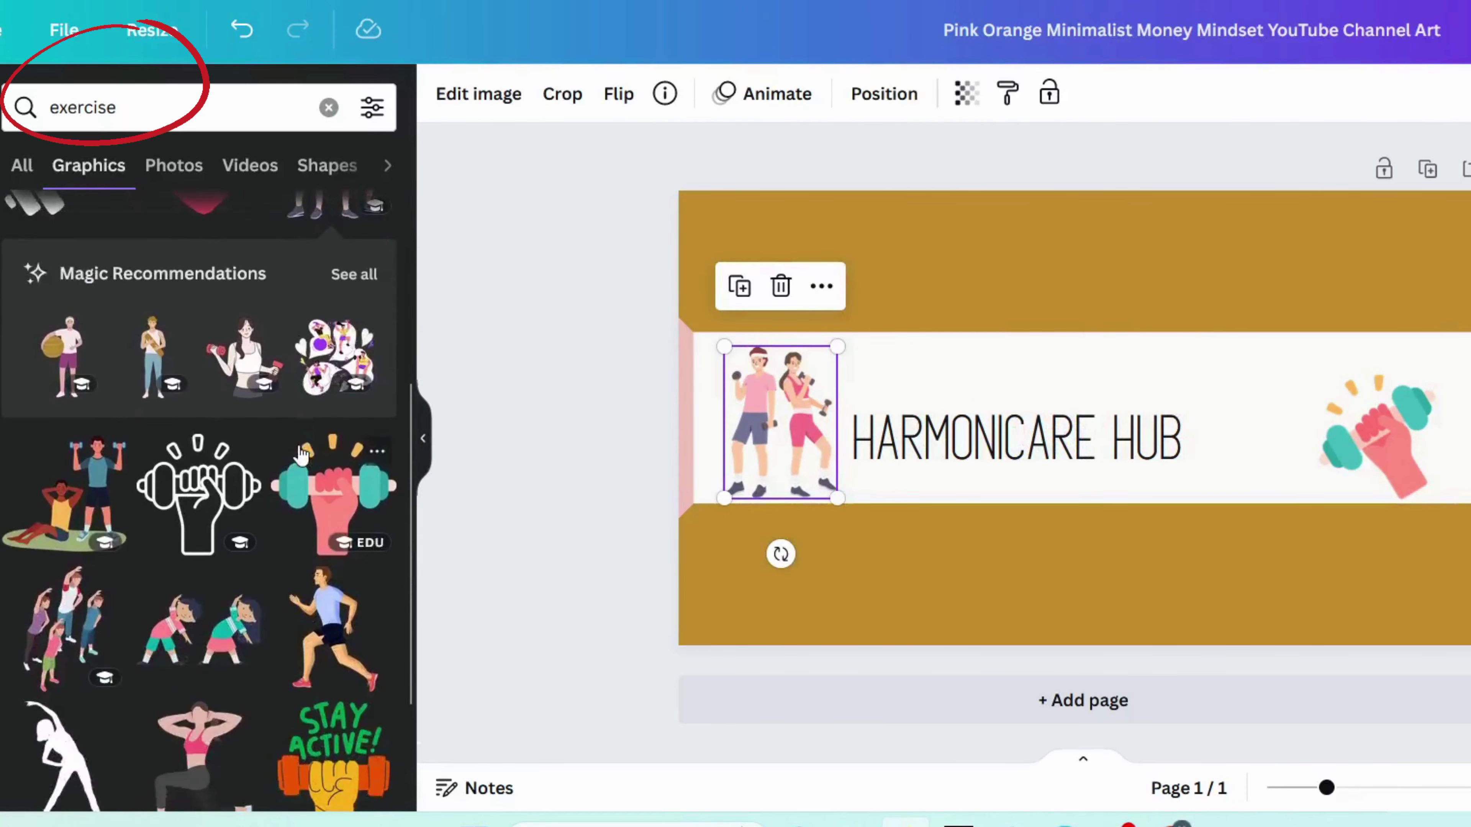
scroll(300, 455, down, 1)
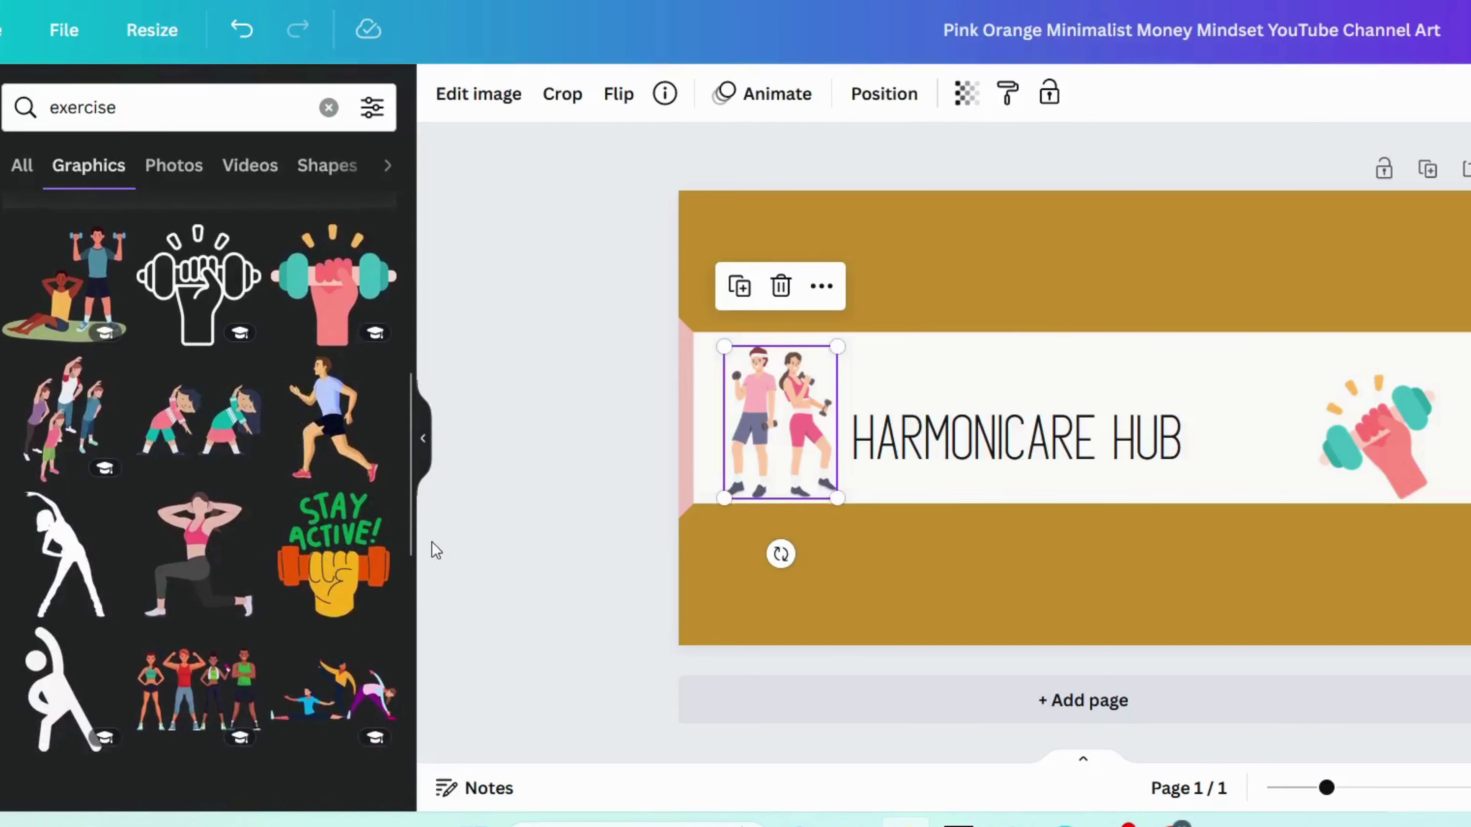
Step: Delete the fist-and-dumbbell graphic and shrink the heart, moving it between CARE and HUB
click(1368, 416)
click(1368, 416)
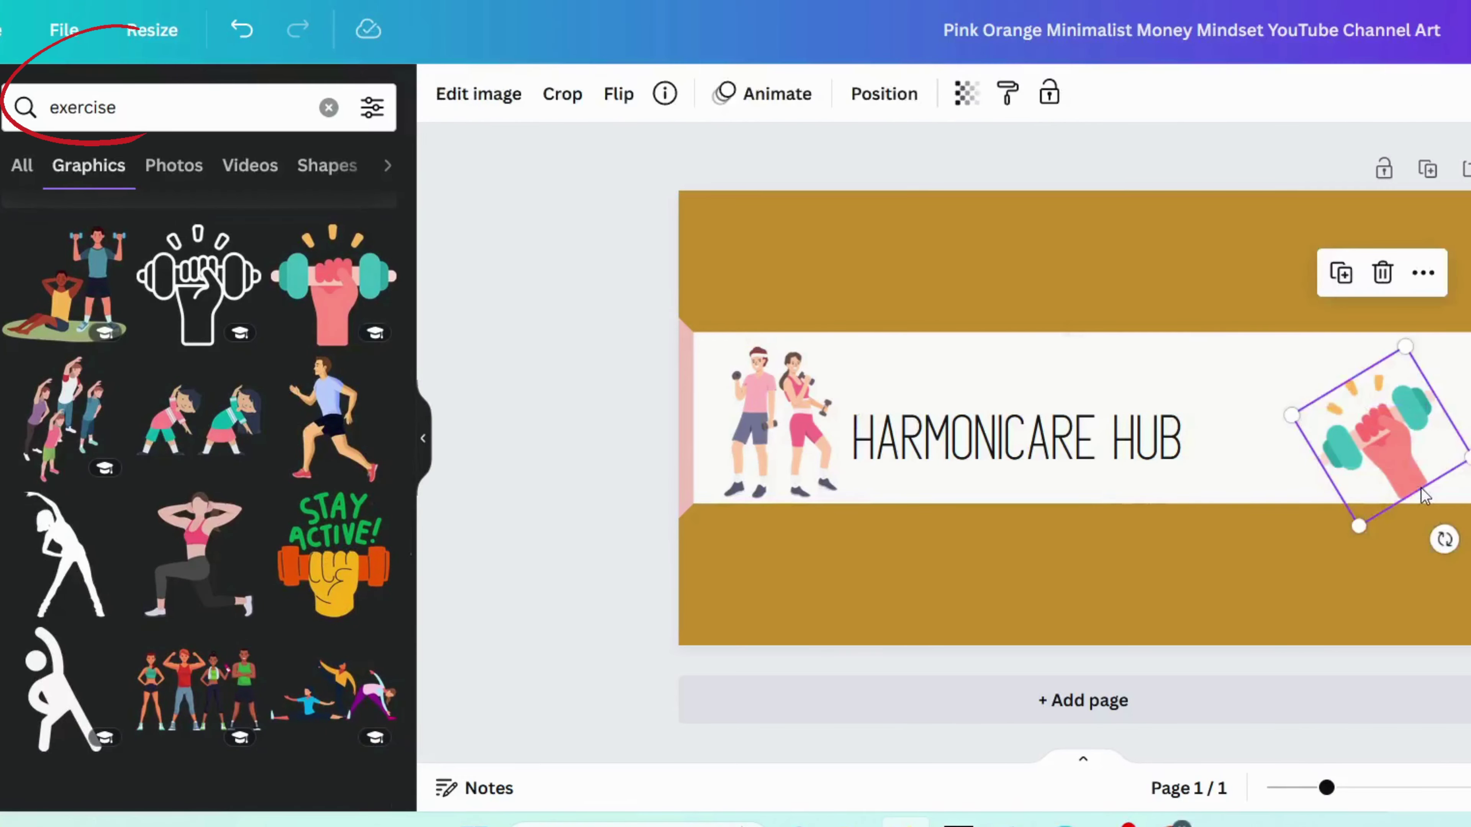
key(Delete)
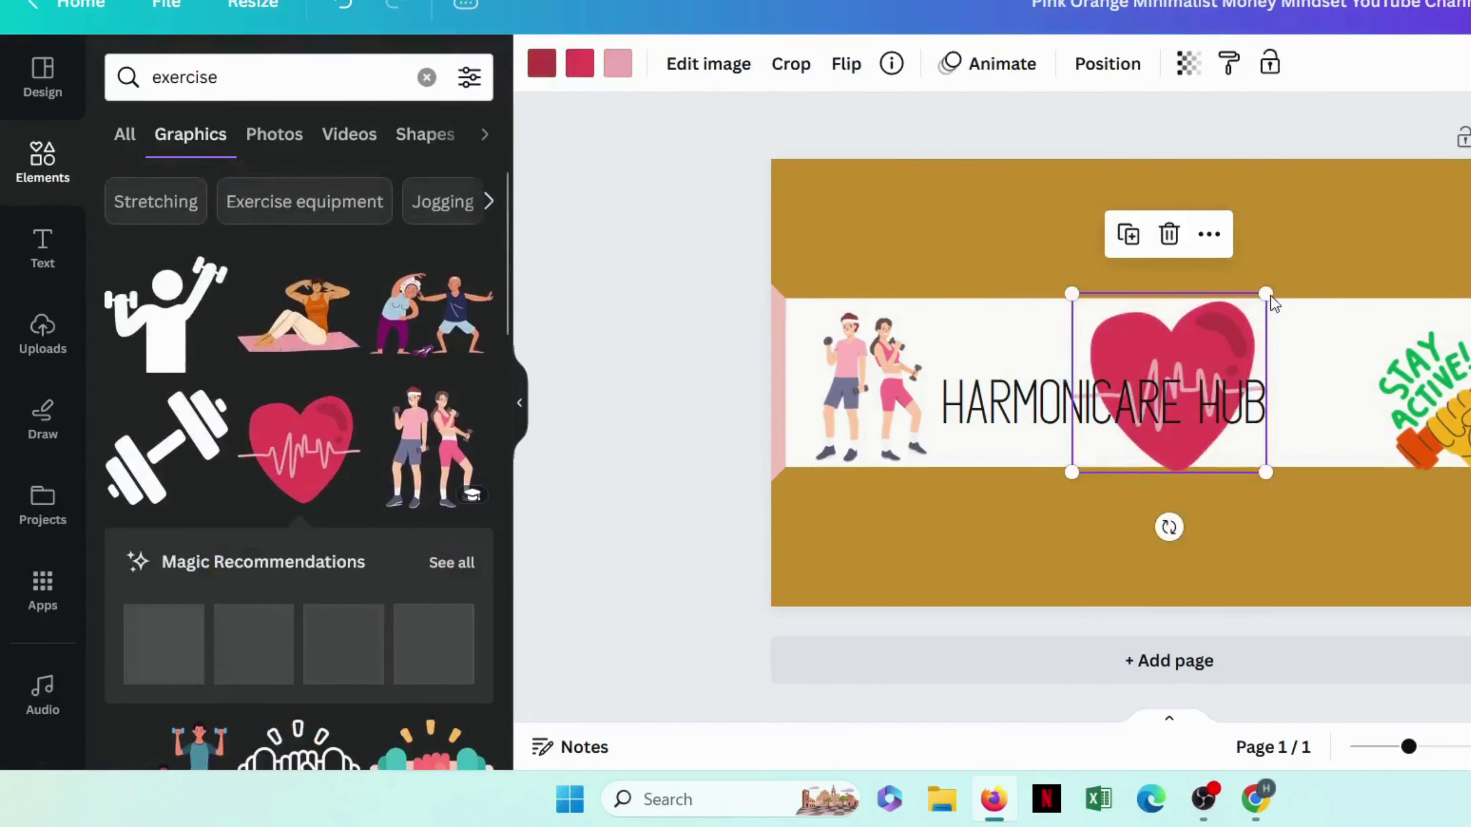
drag(1201, 348, 1204, 351)
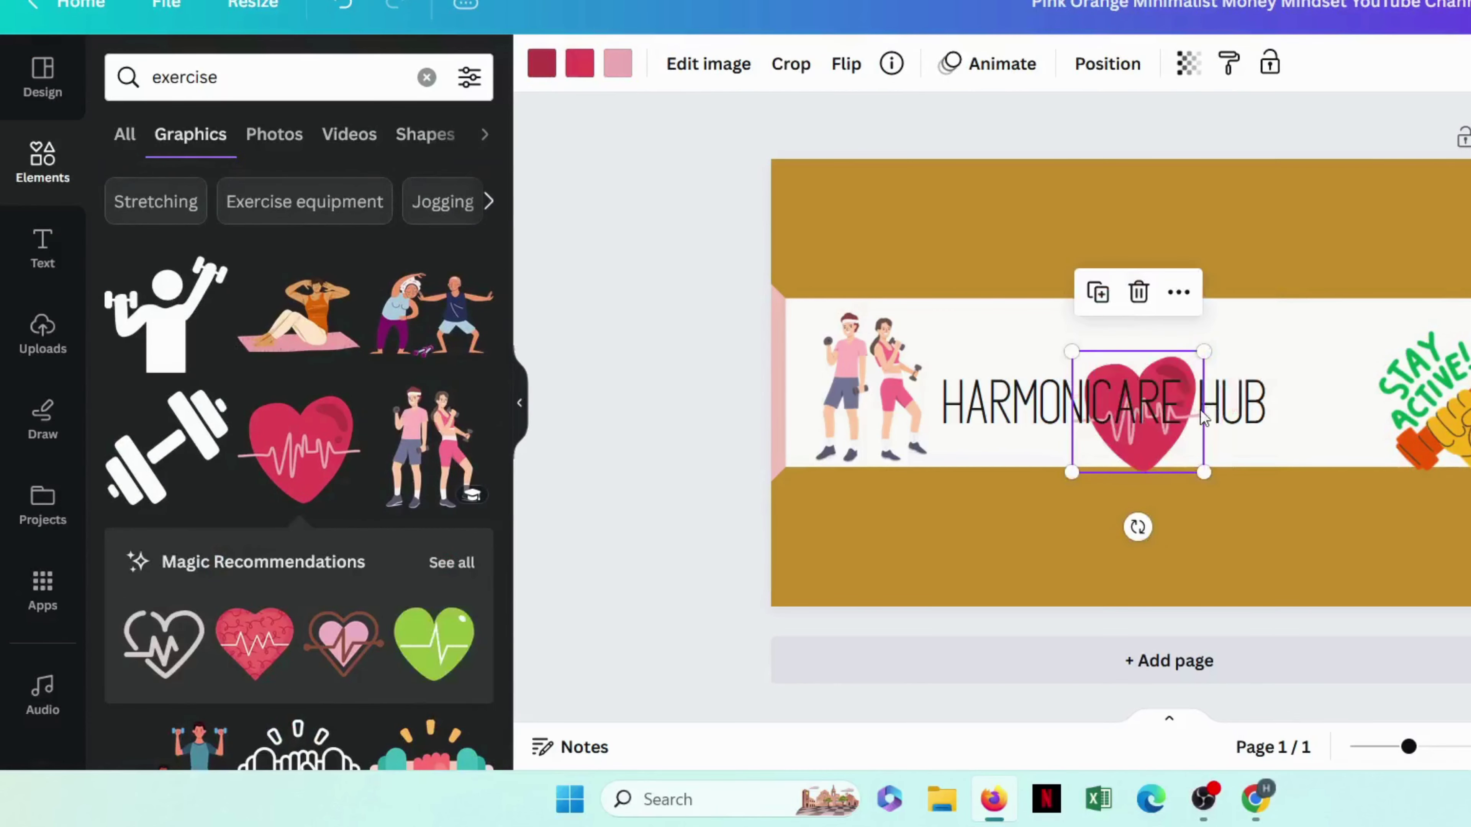
drag(1202, 416, 1286, 408)
click(868, 273)
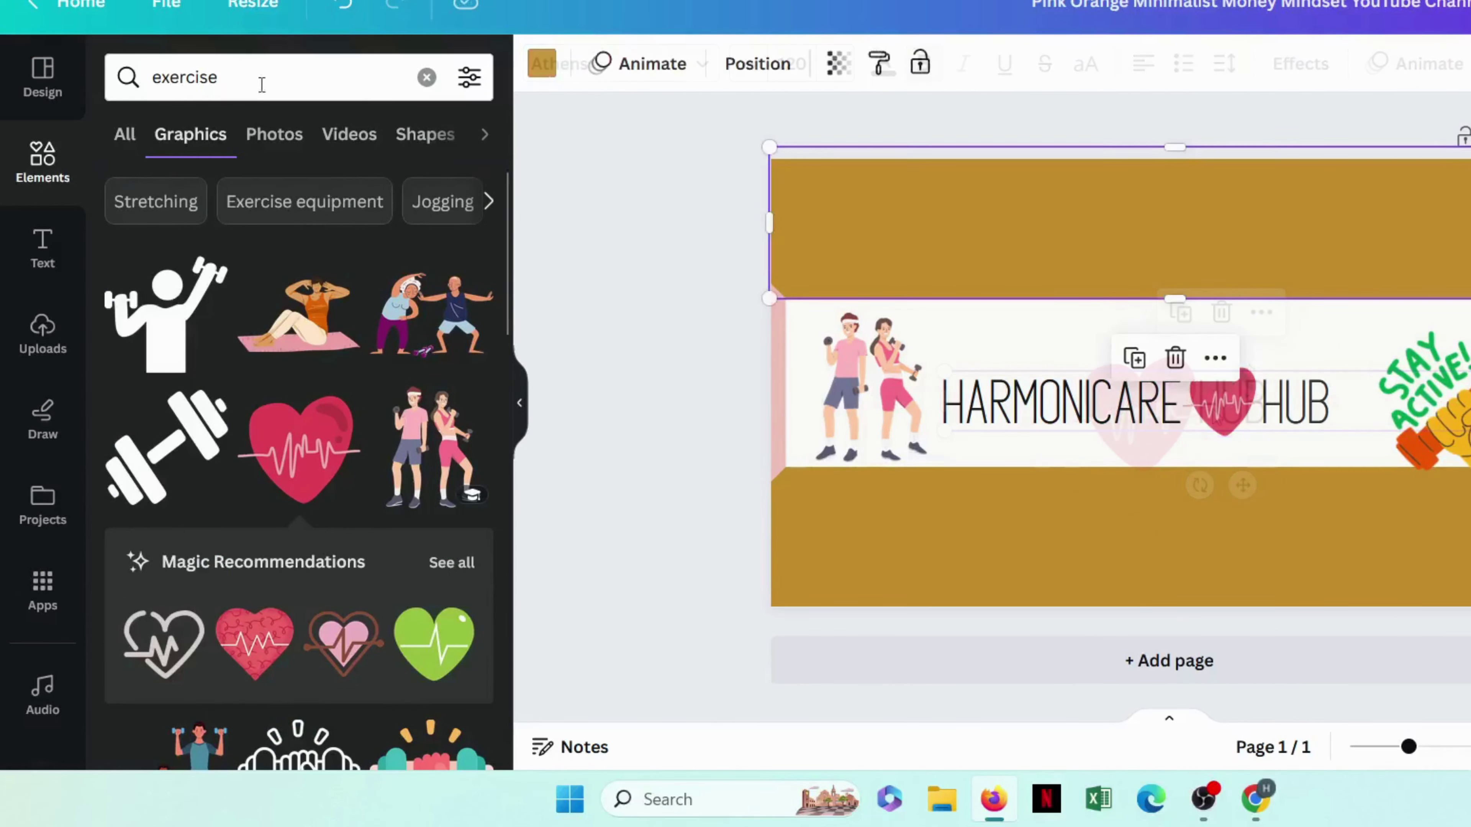
Step: Search Elements for LINE and add the orange swoosh graphic
click(278, 77)
double_click(278, 77)
text(LIEN)
key(BackSpace)
key(BackSpace)
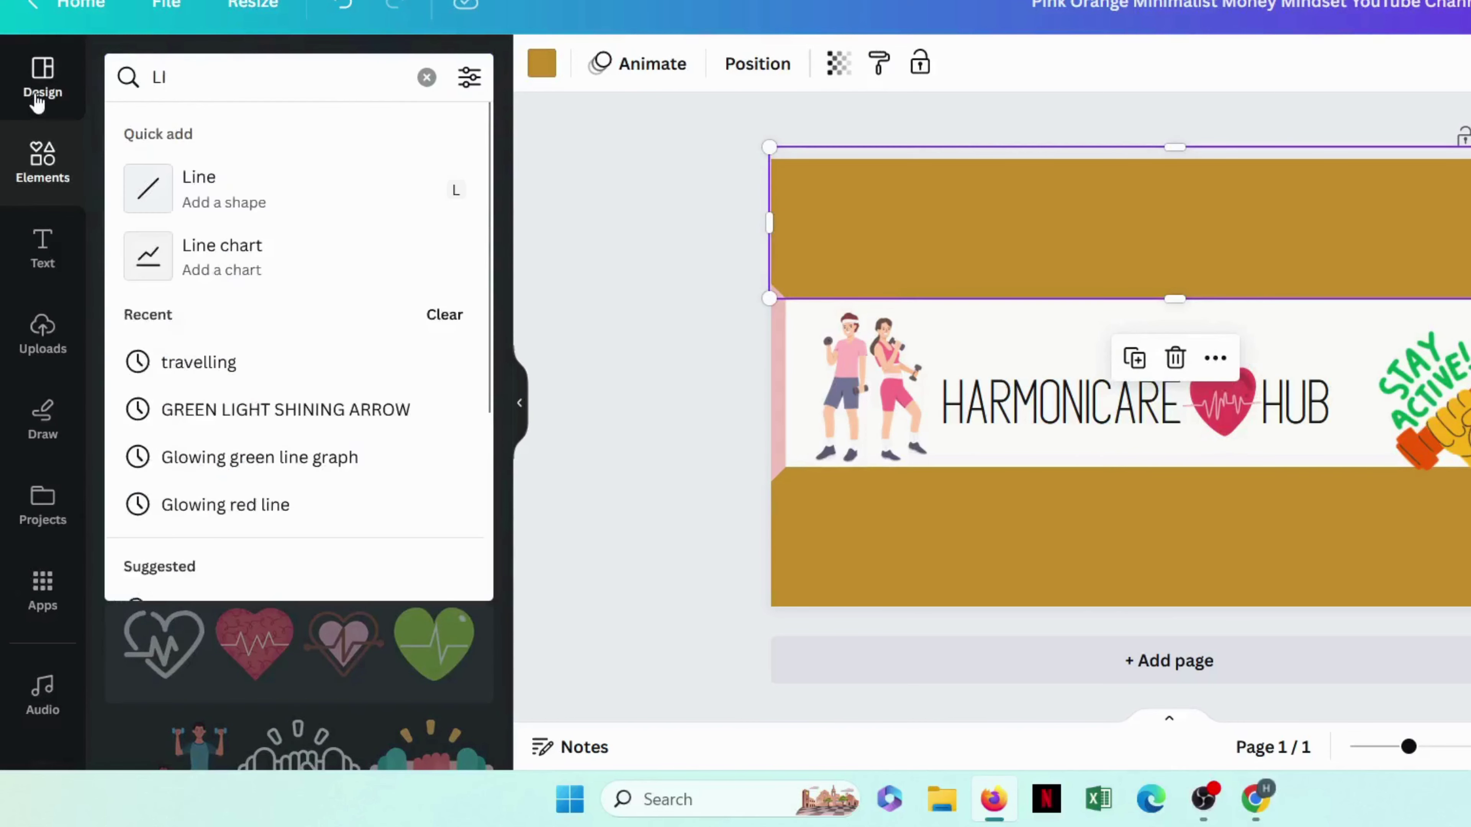
text(NE)
key(Return)
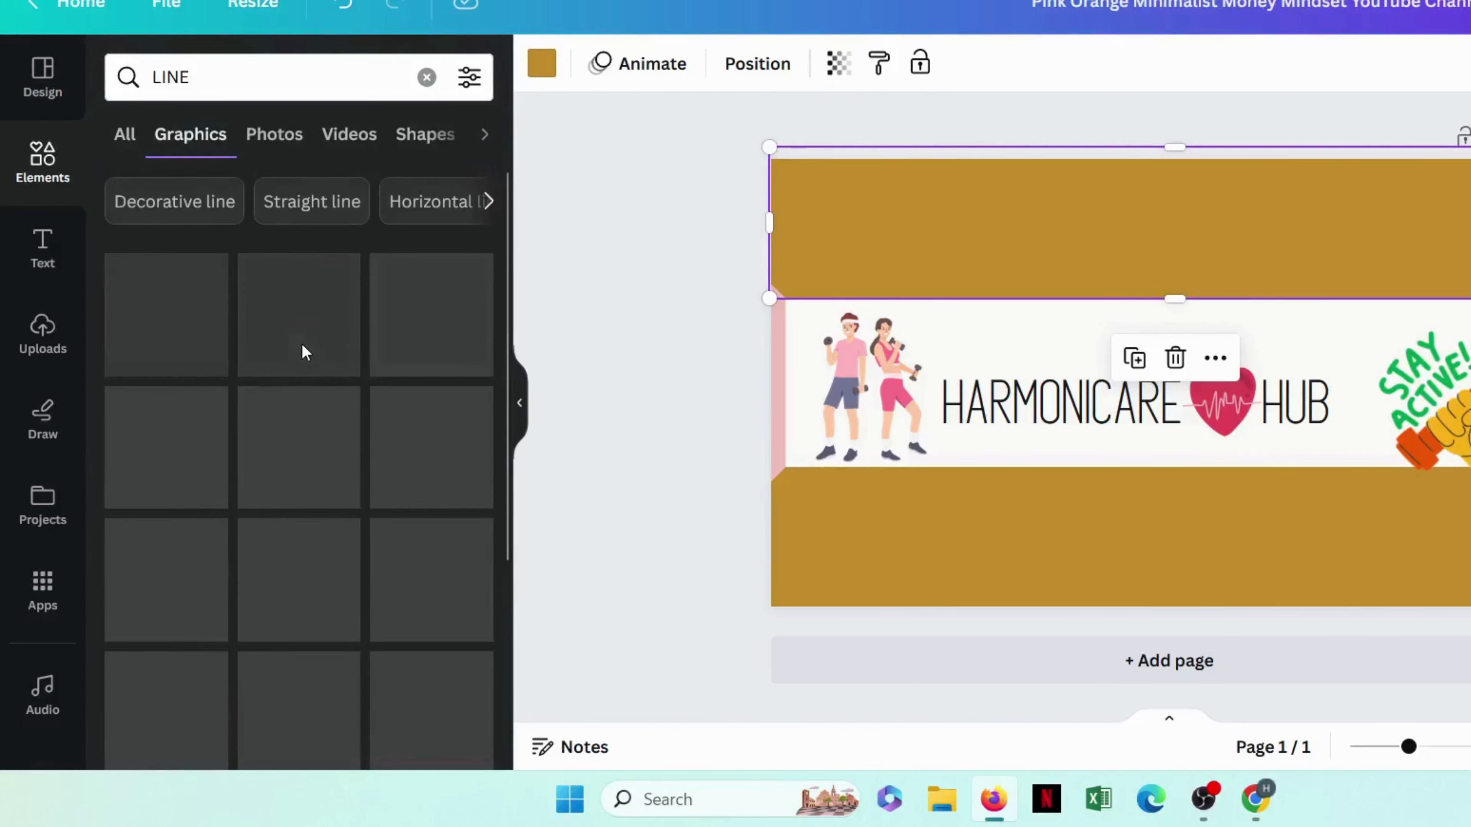
scroll(234, 424, down, 1)
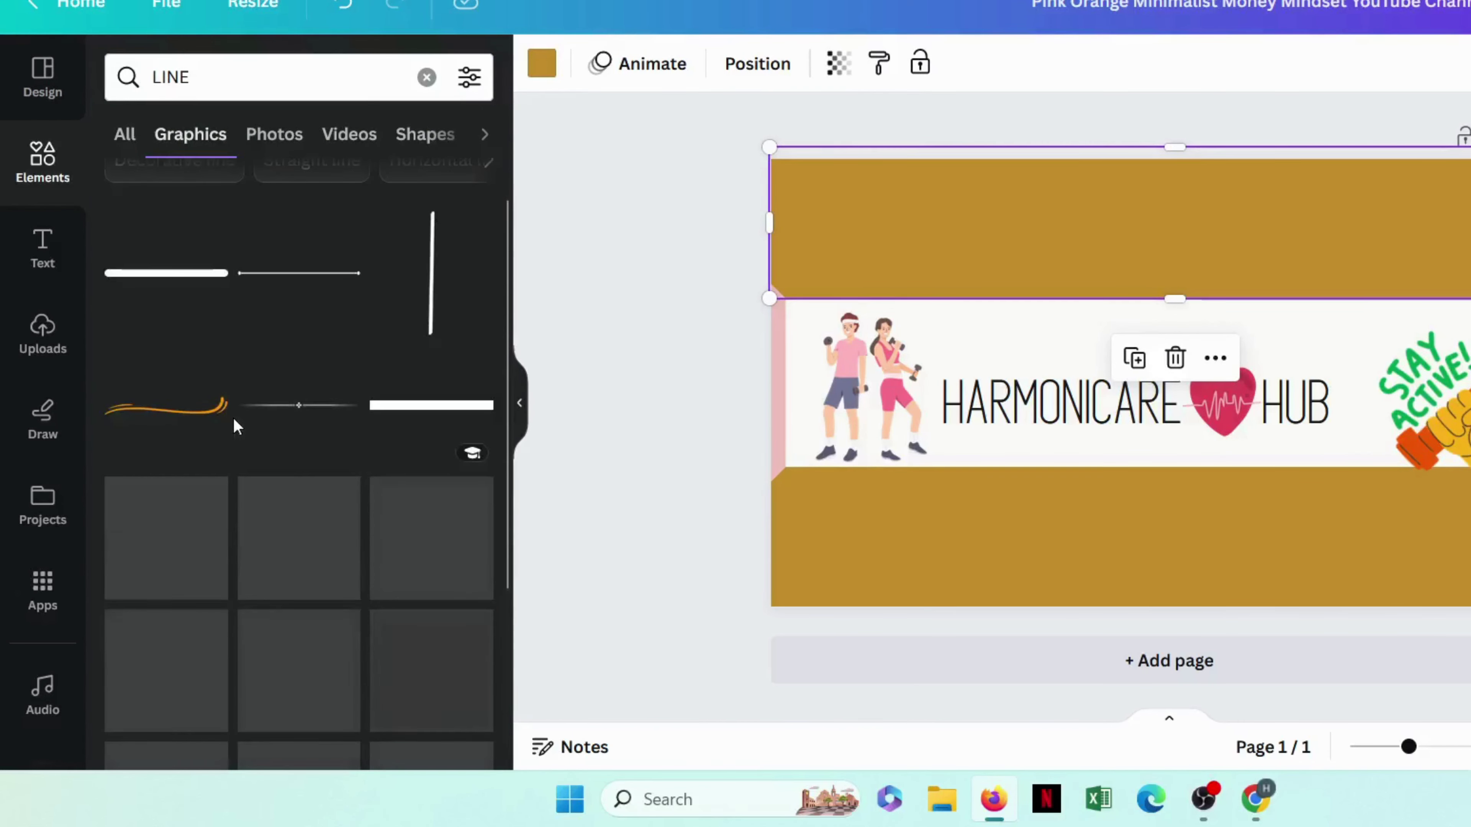
click(212, 408)
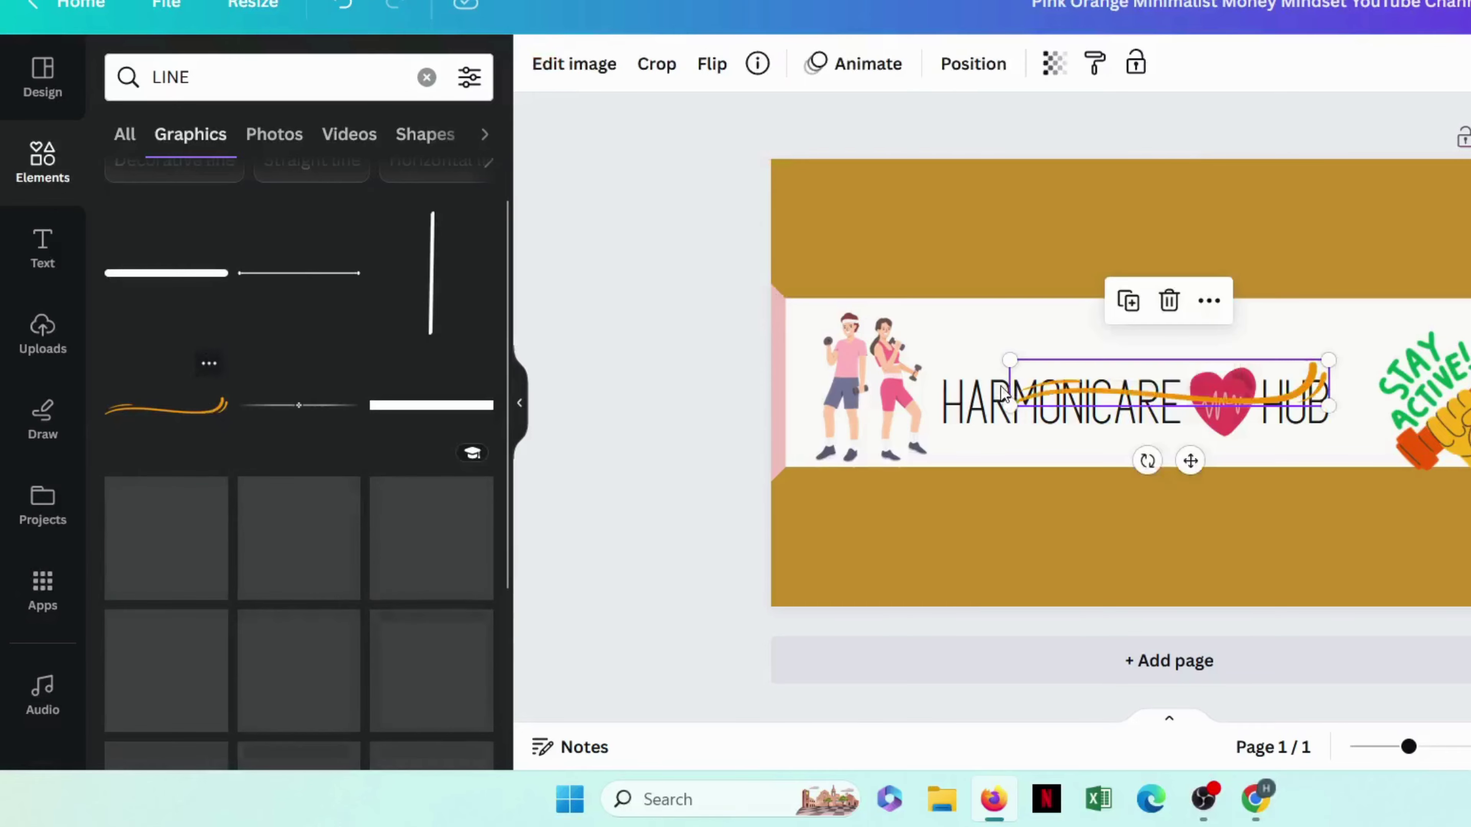
Step: Place the swoosh under the title, send it backward, and download the banner as PNG
drag(1106, 394, 1024, 431)
right_click(1024, 431)
mouse_move(1300, 475)
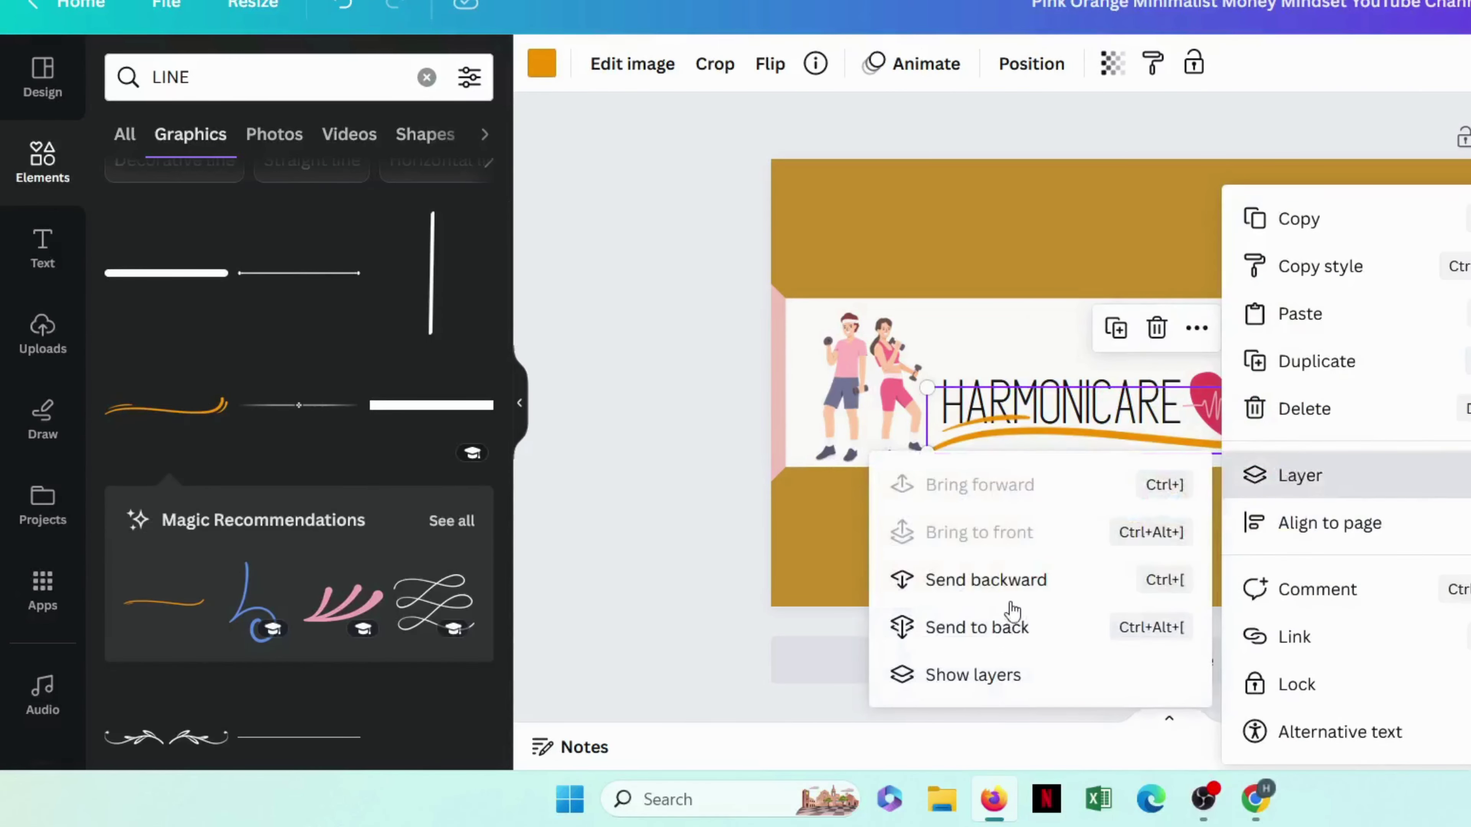
click(1027, 582)
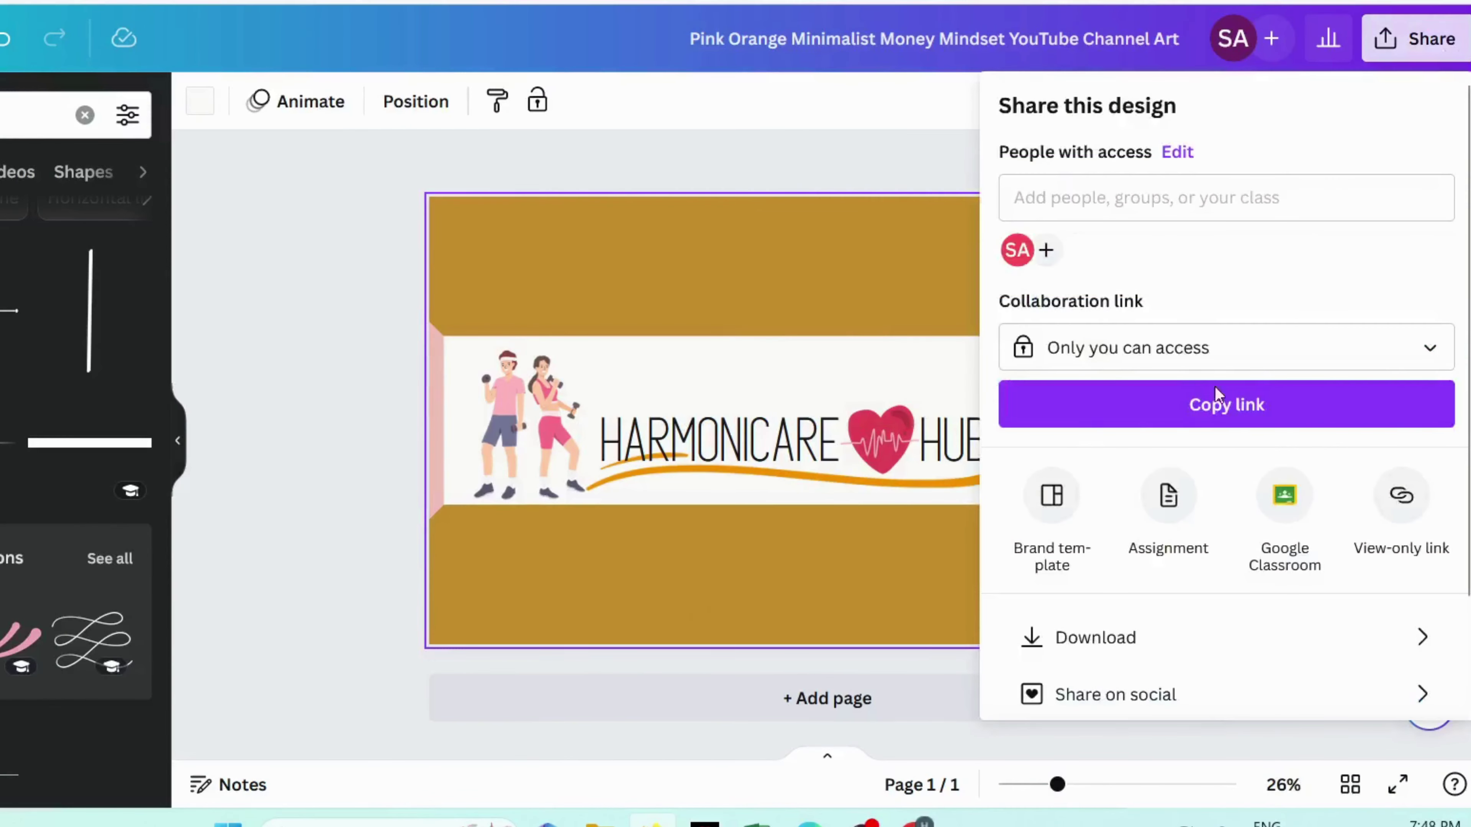
click(1179, 649)
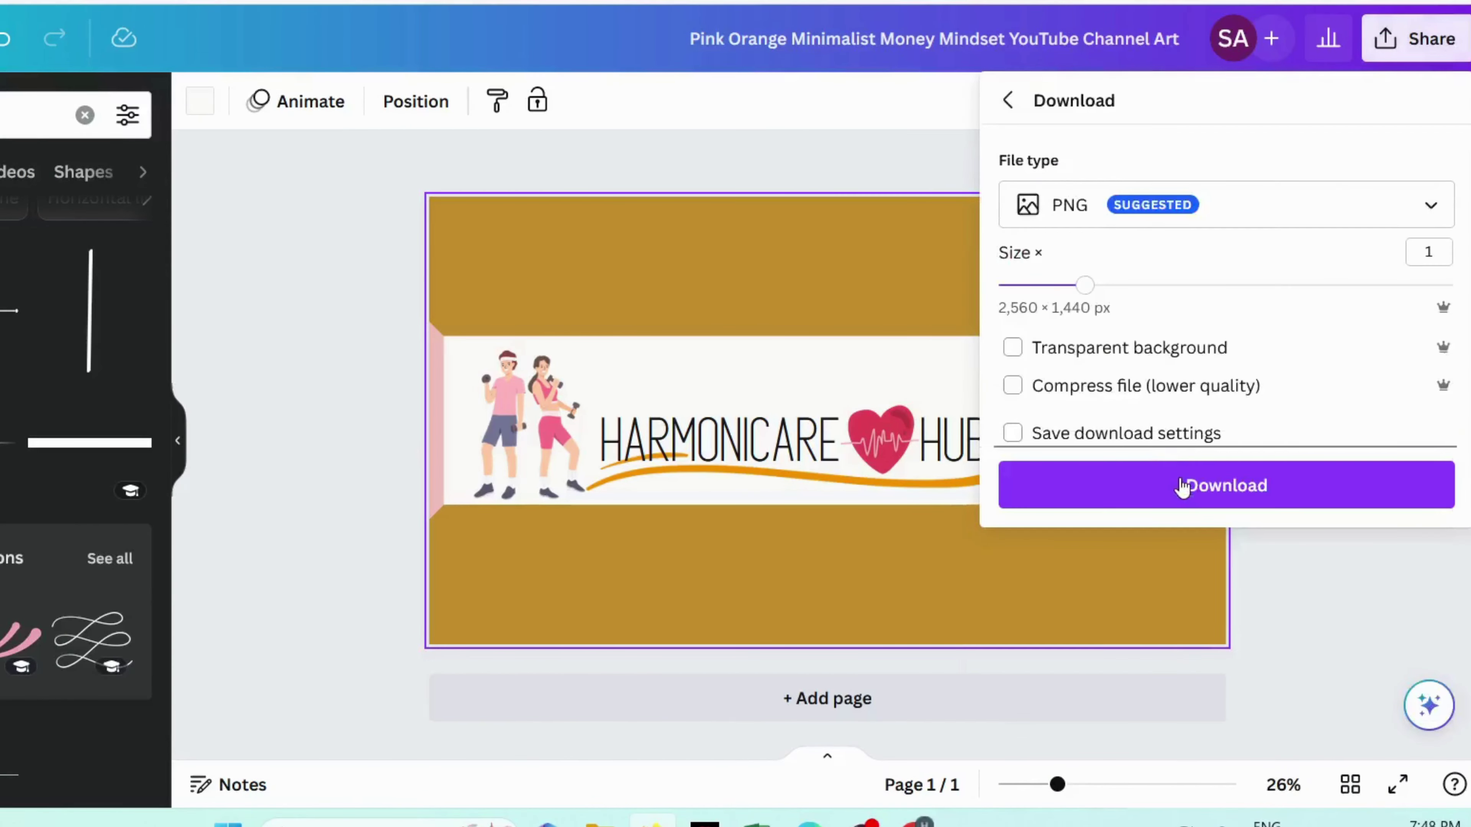
click(1180, 481)
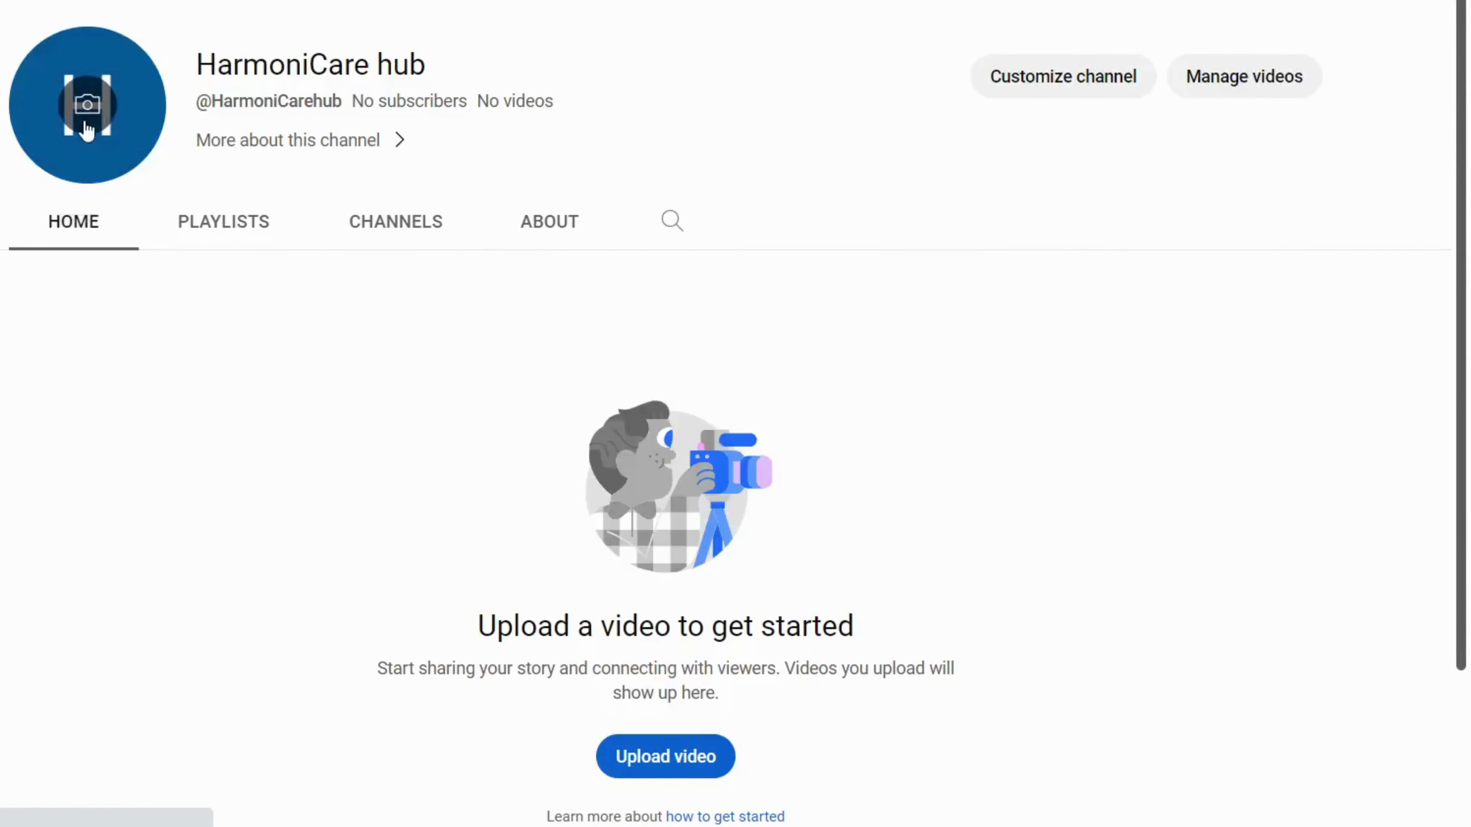
Step: Upload the HARMONICARE HUB yoga image as the channel profile picture and crop it
click(85, 125)
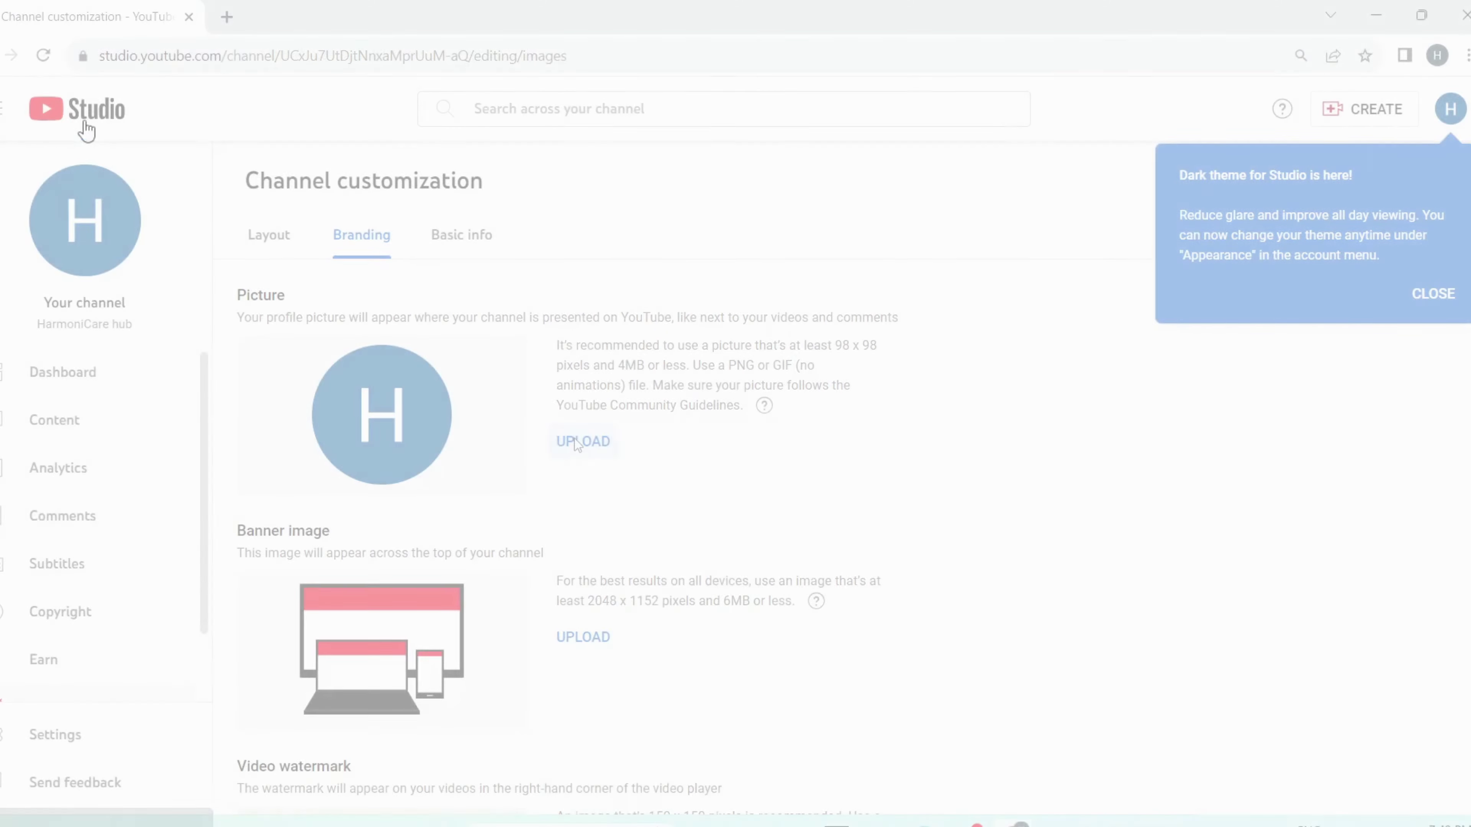
click(577, 443)
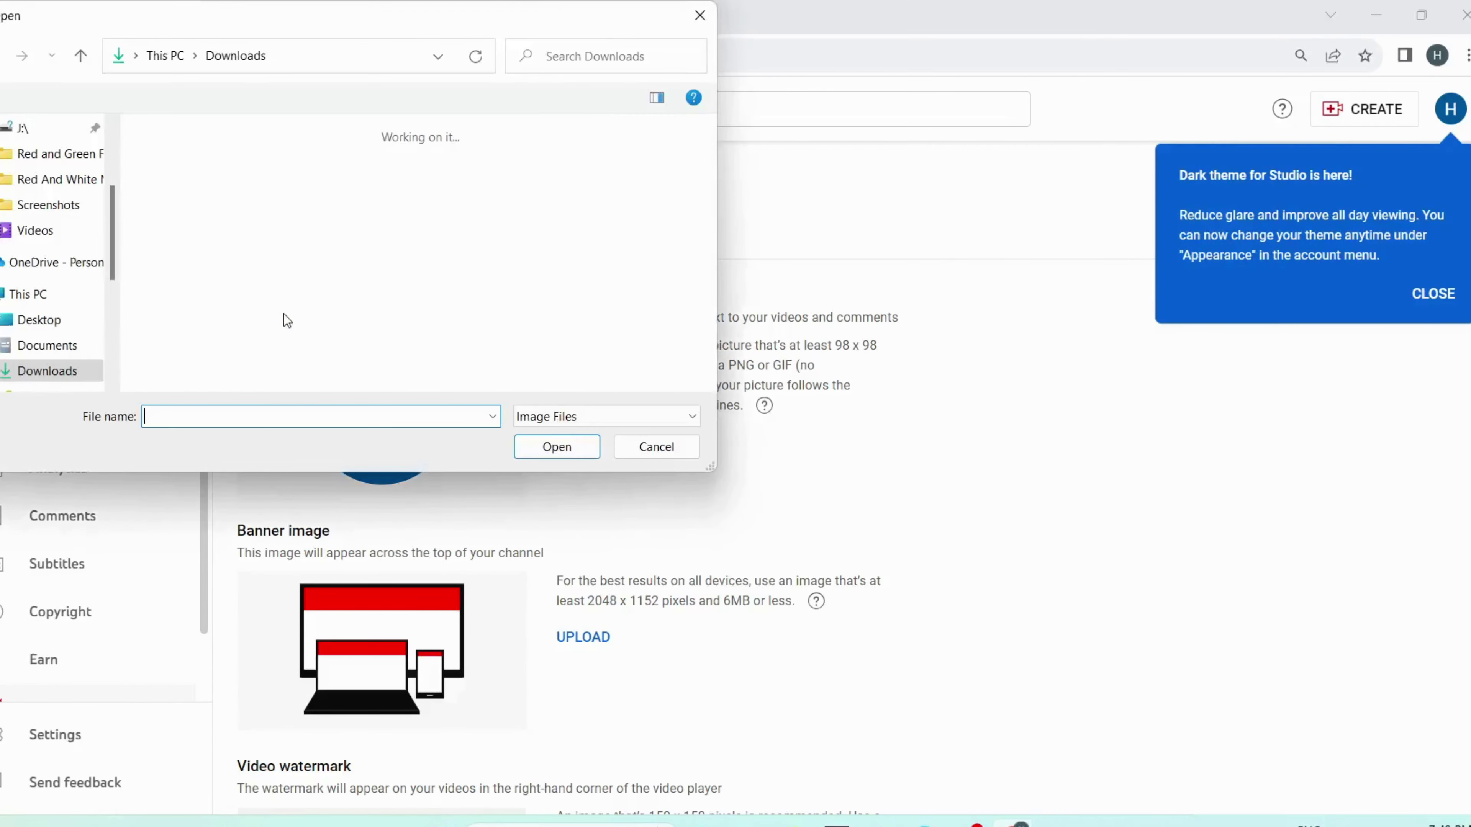
click(260, 184)
click(577, 447)
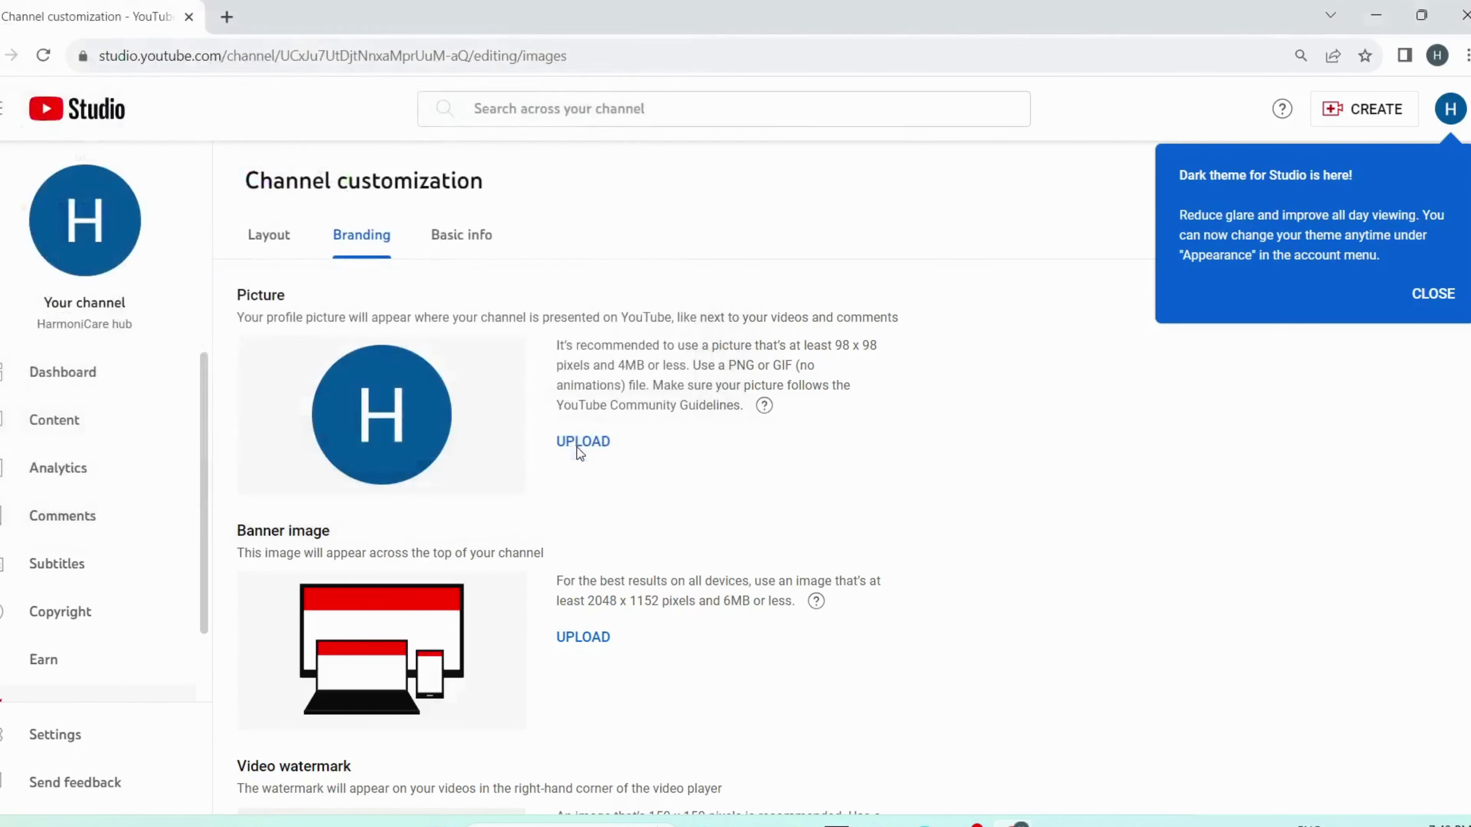
drag(992, 200, 933, 211)
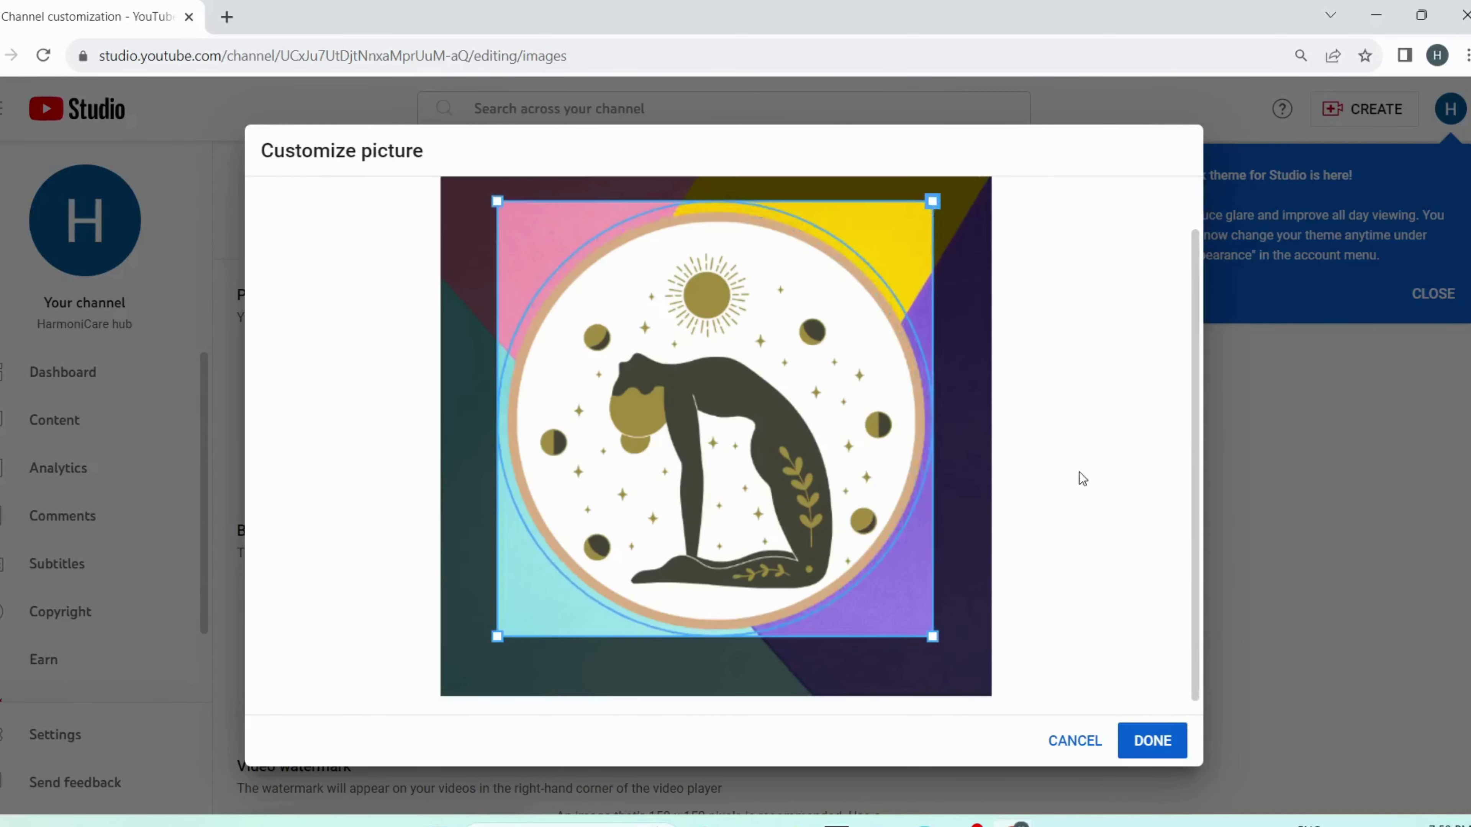
click(1170, 740)
Step: Upload the Canva banner image as the channel banner
scroll(568, 486, down, 3)
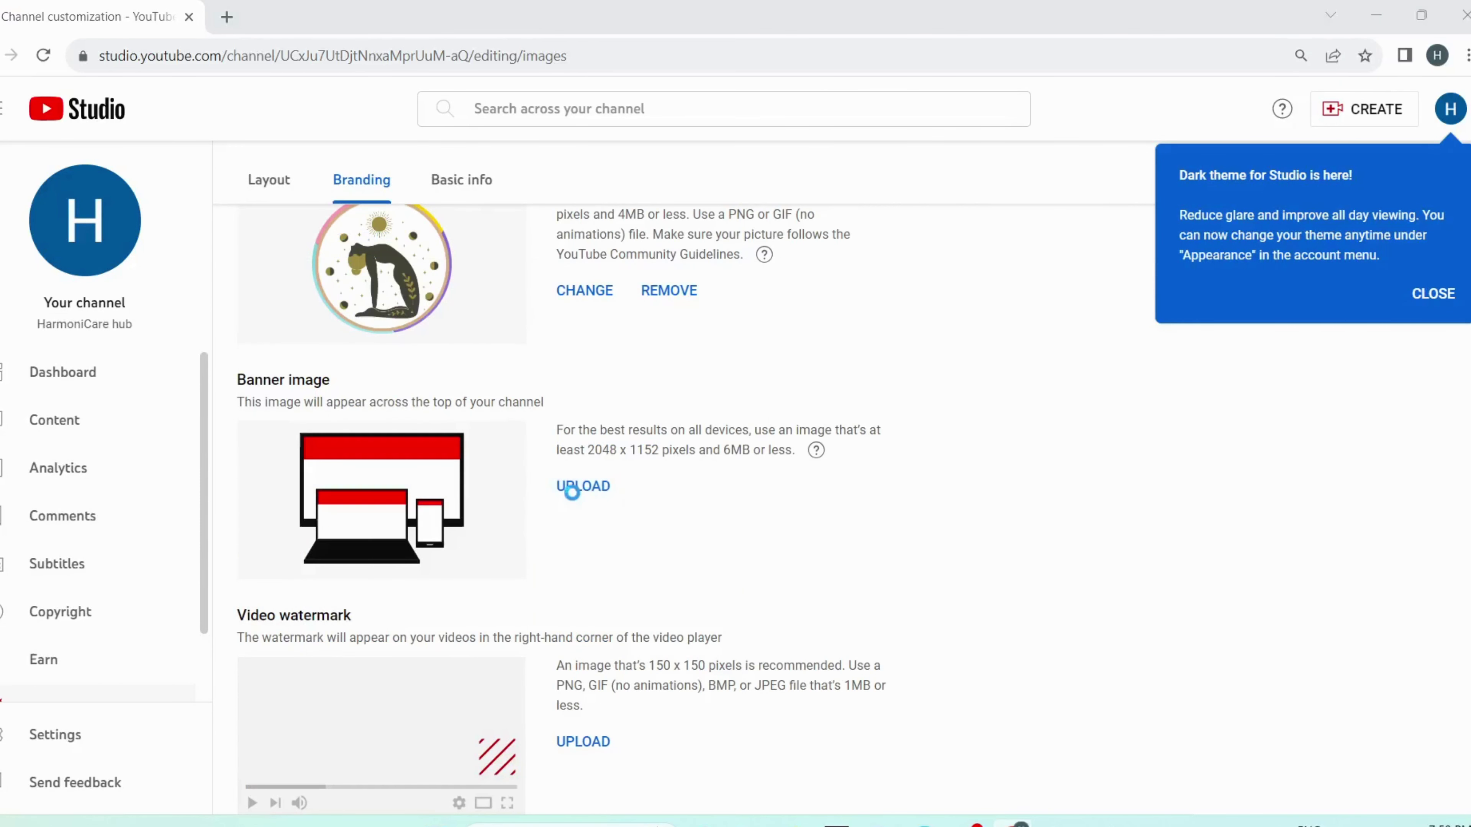
click(574, 489)
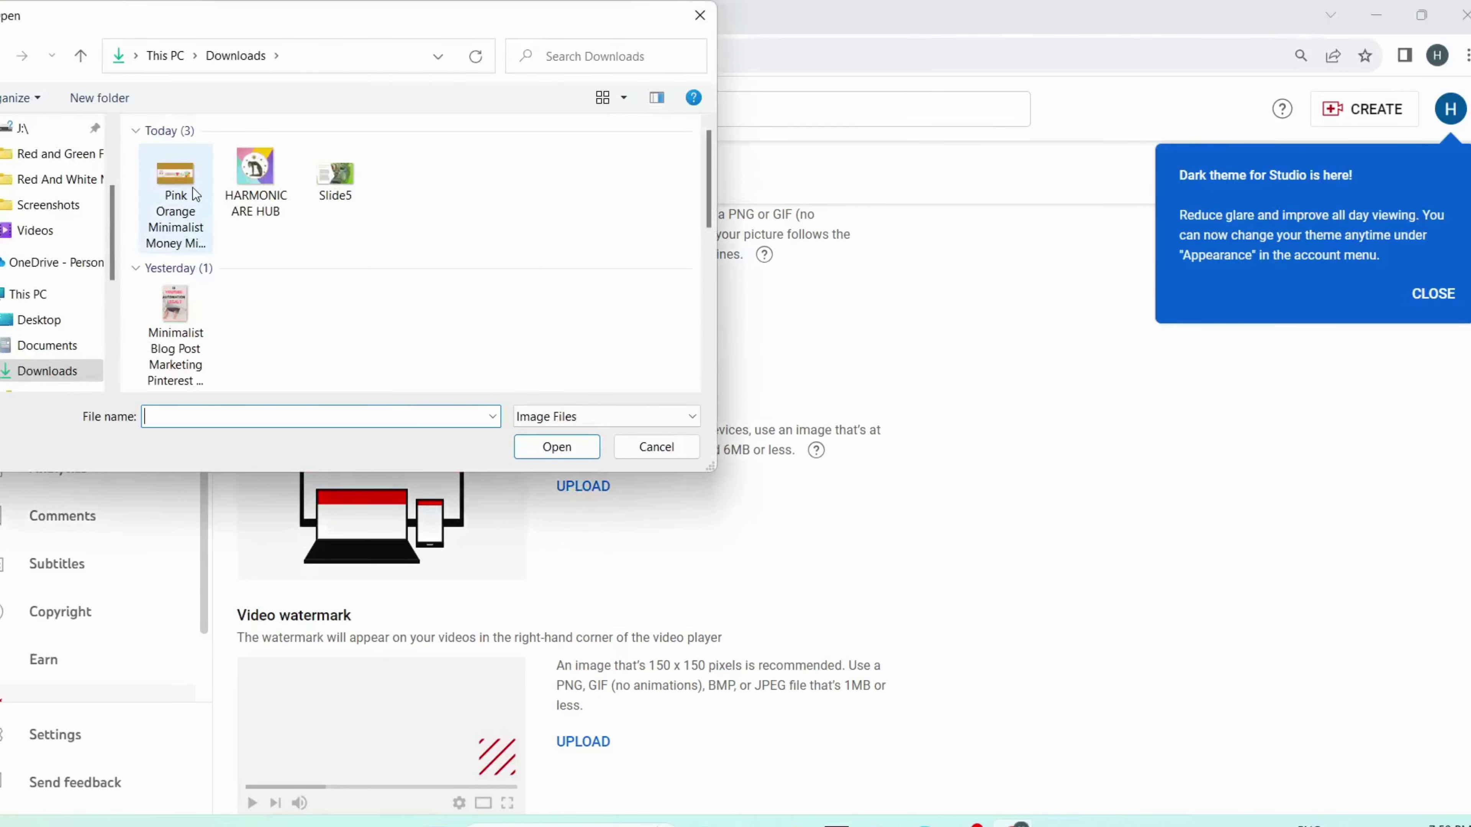
click(192, 187)
click(570, 452)
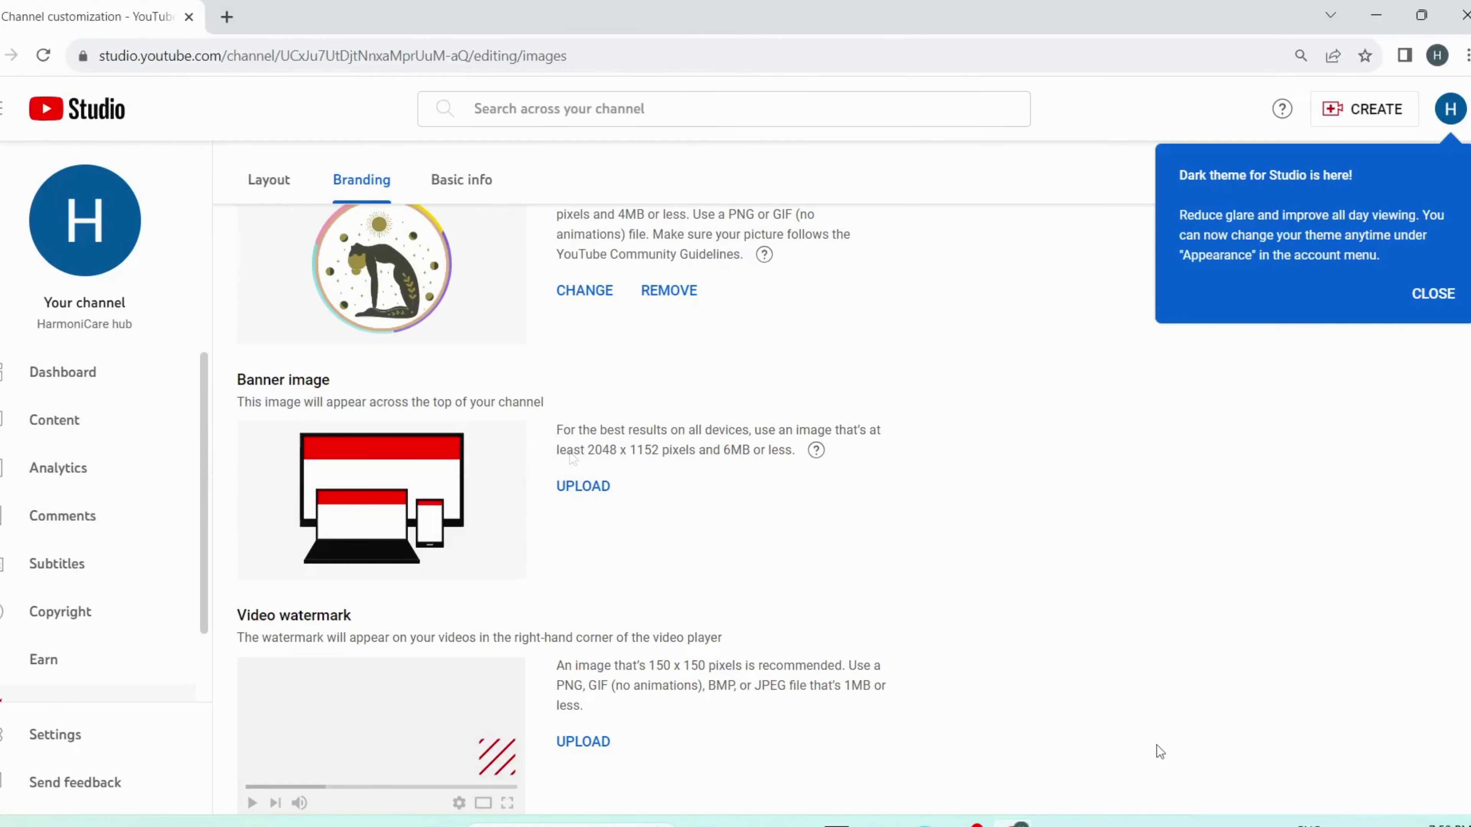
Step: Publish the new picture and banner, then view the live HarmoniCare hub channel
scroll(674, 712, up, 3)
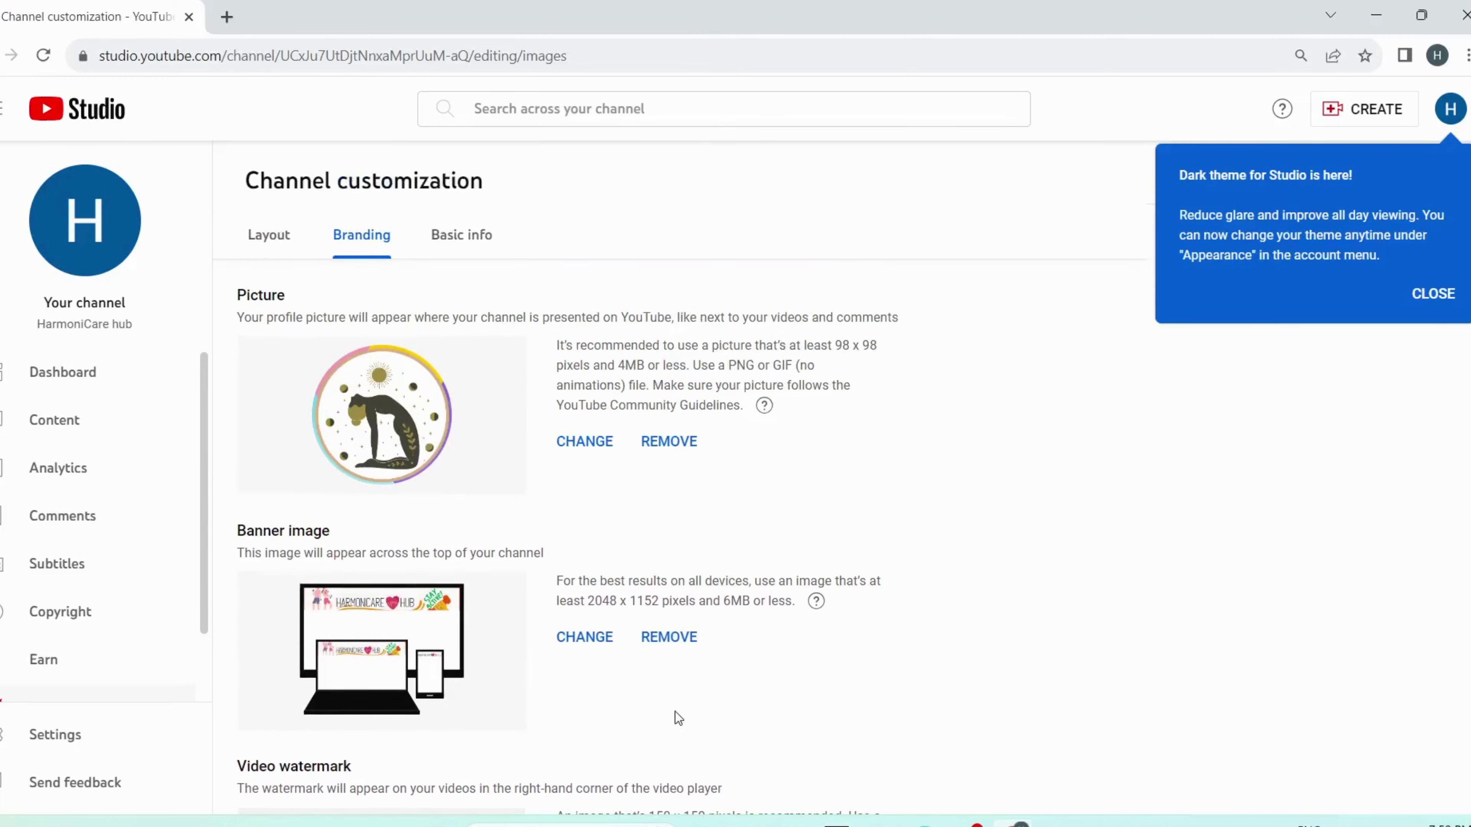
click(1432, 295)
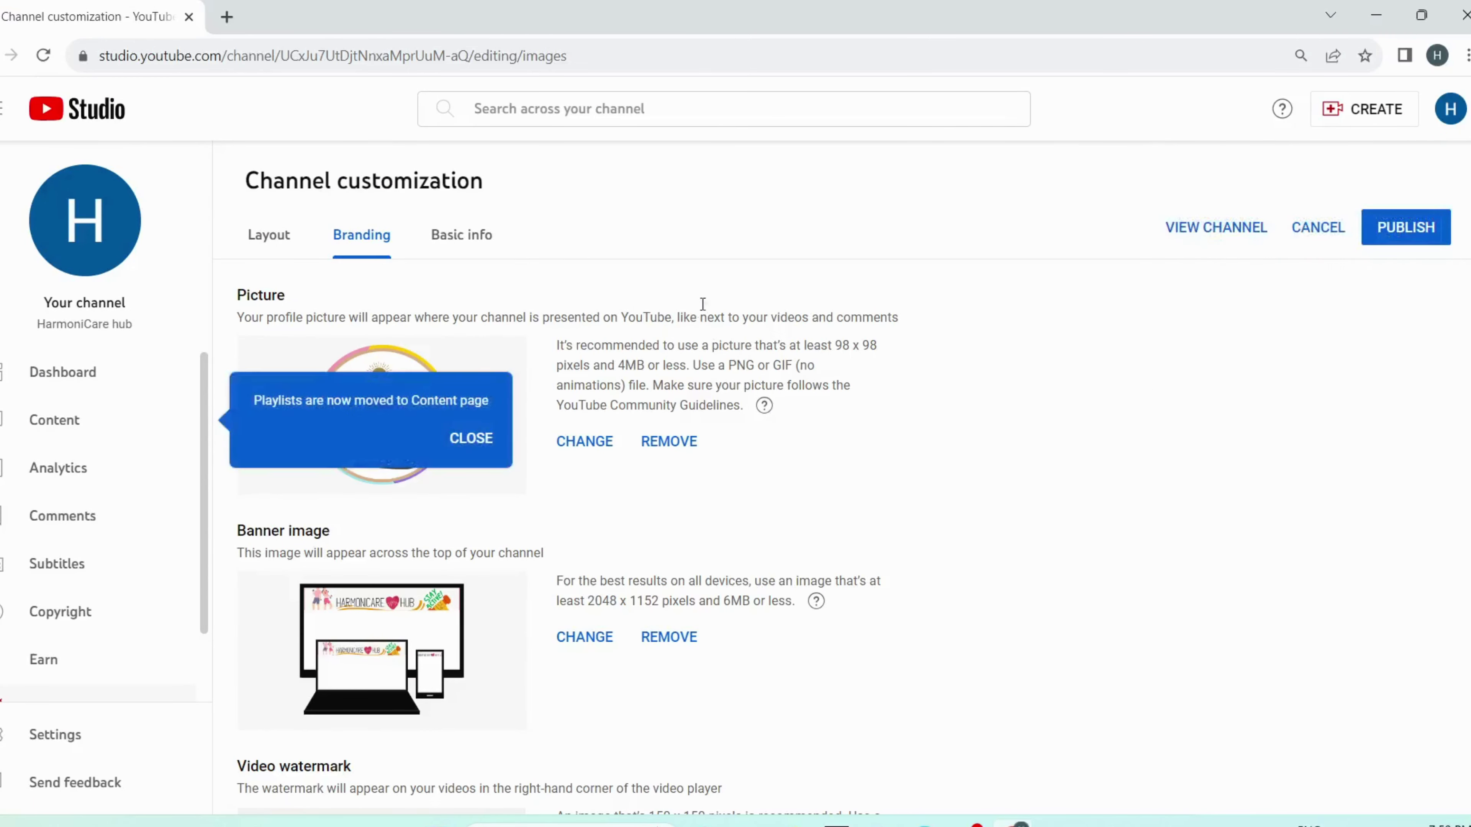
click(1404, 238)
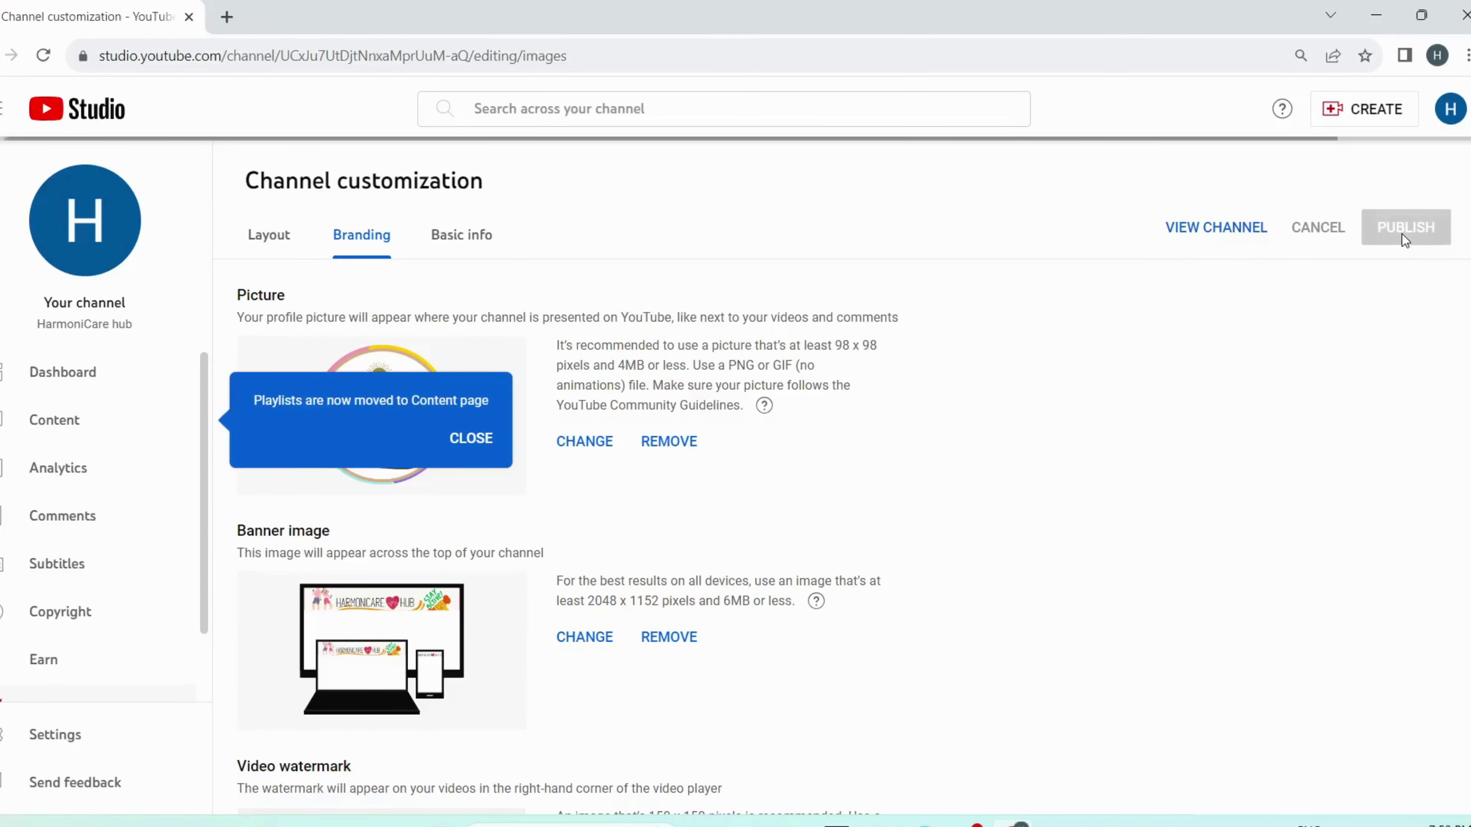
click(1216, 227)
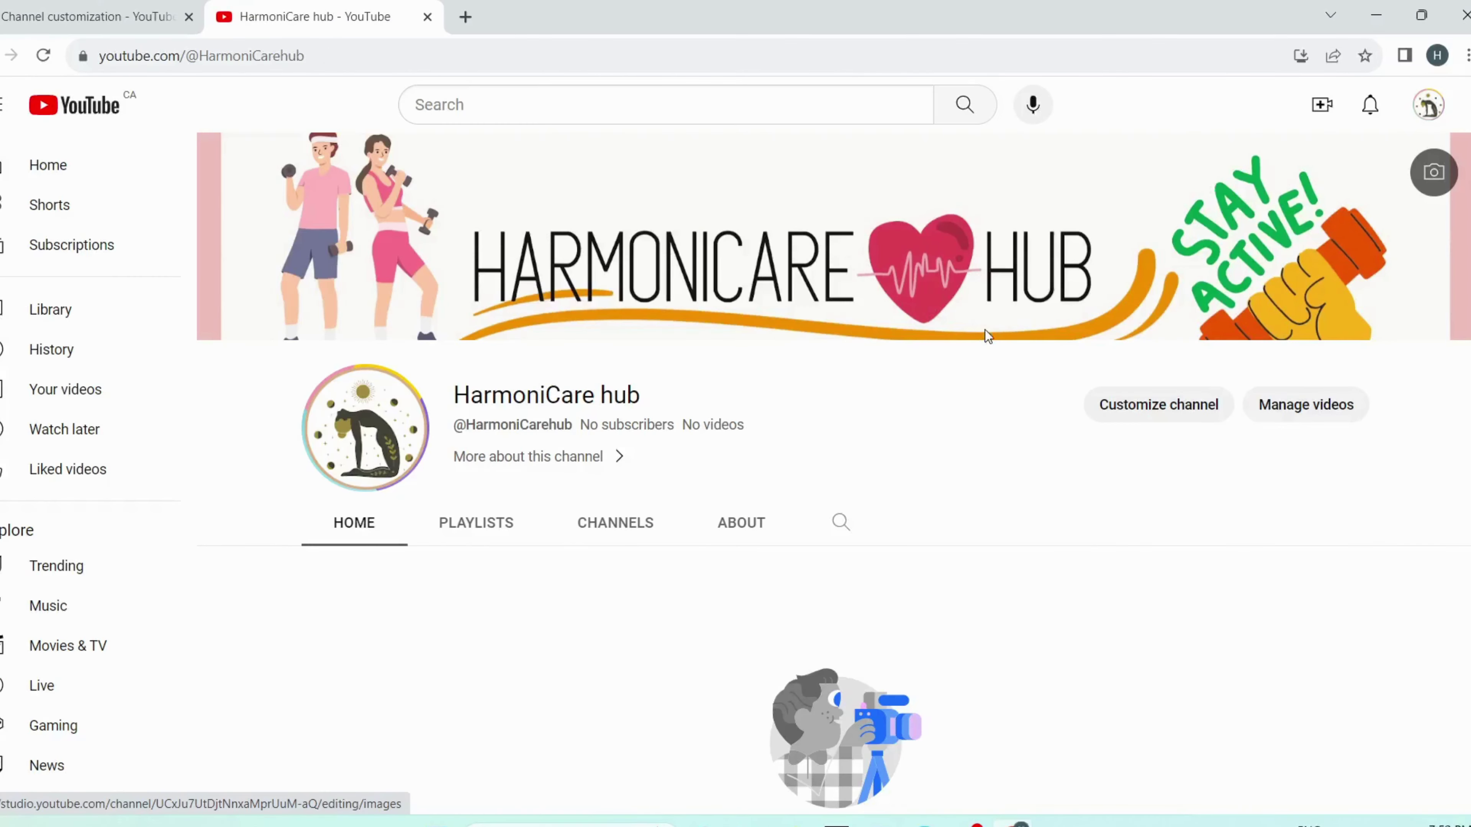
scroll(986, 335, down, 1)
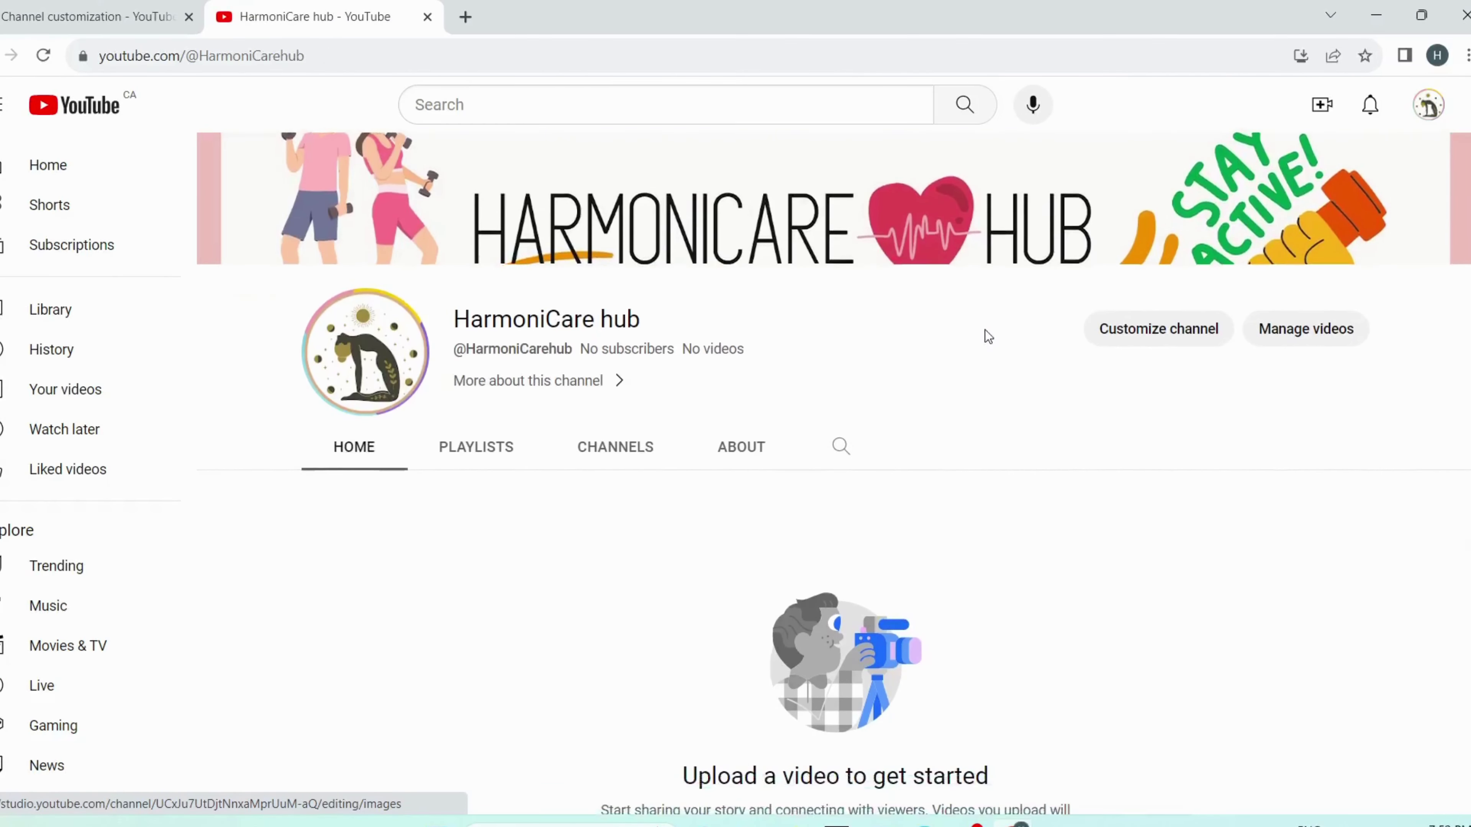
scroll(990, 325, up, 1)
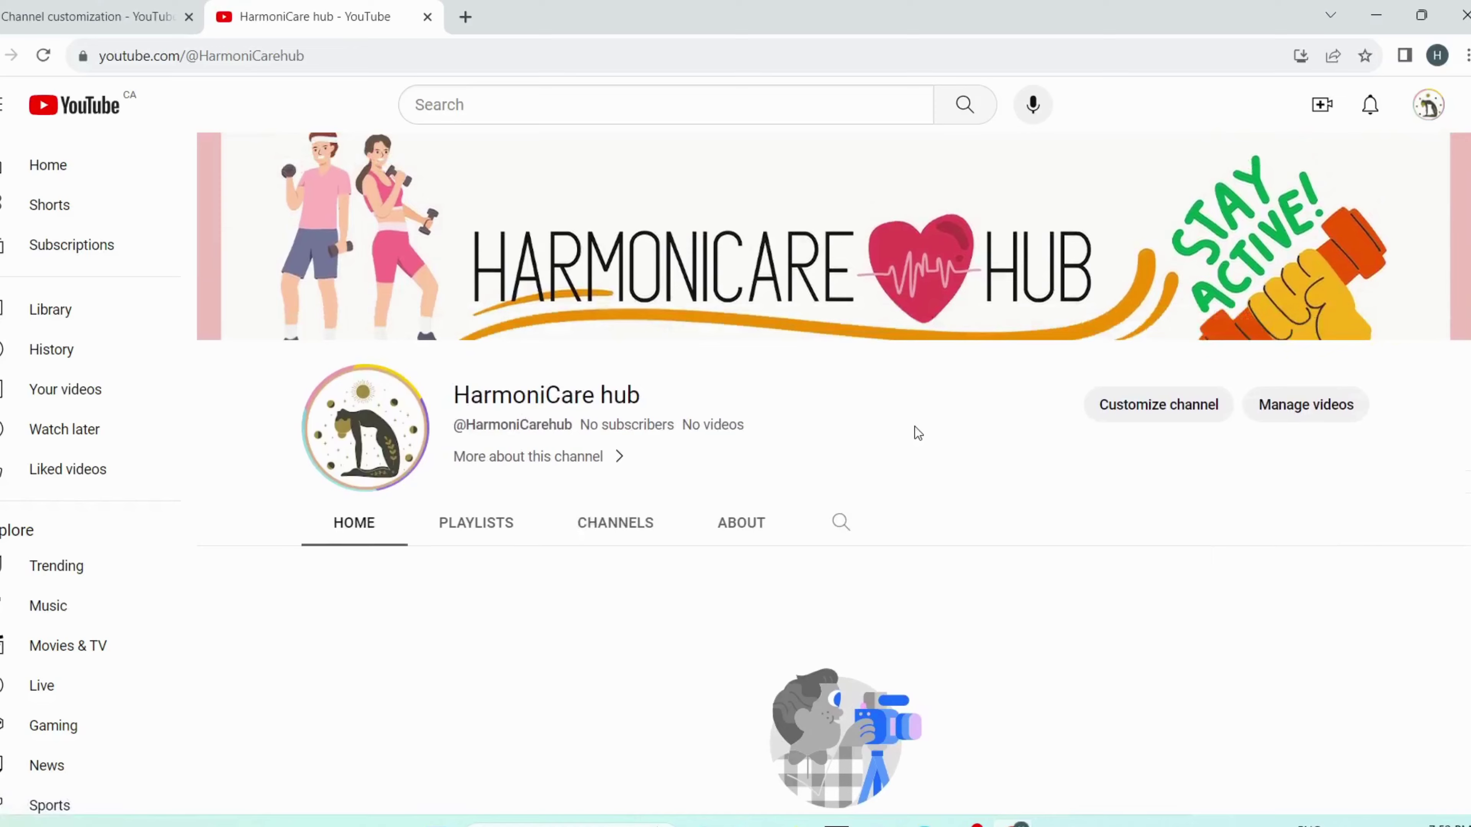
scroll(914, 427, down, 1)
scroll(915, 428, up, 1)
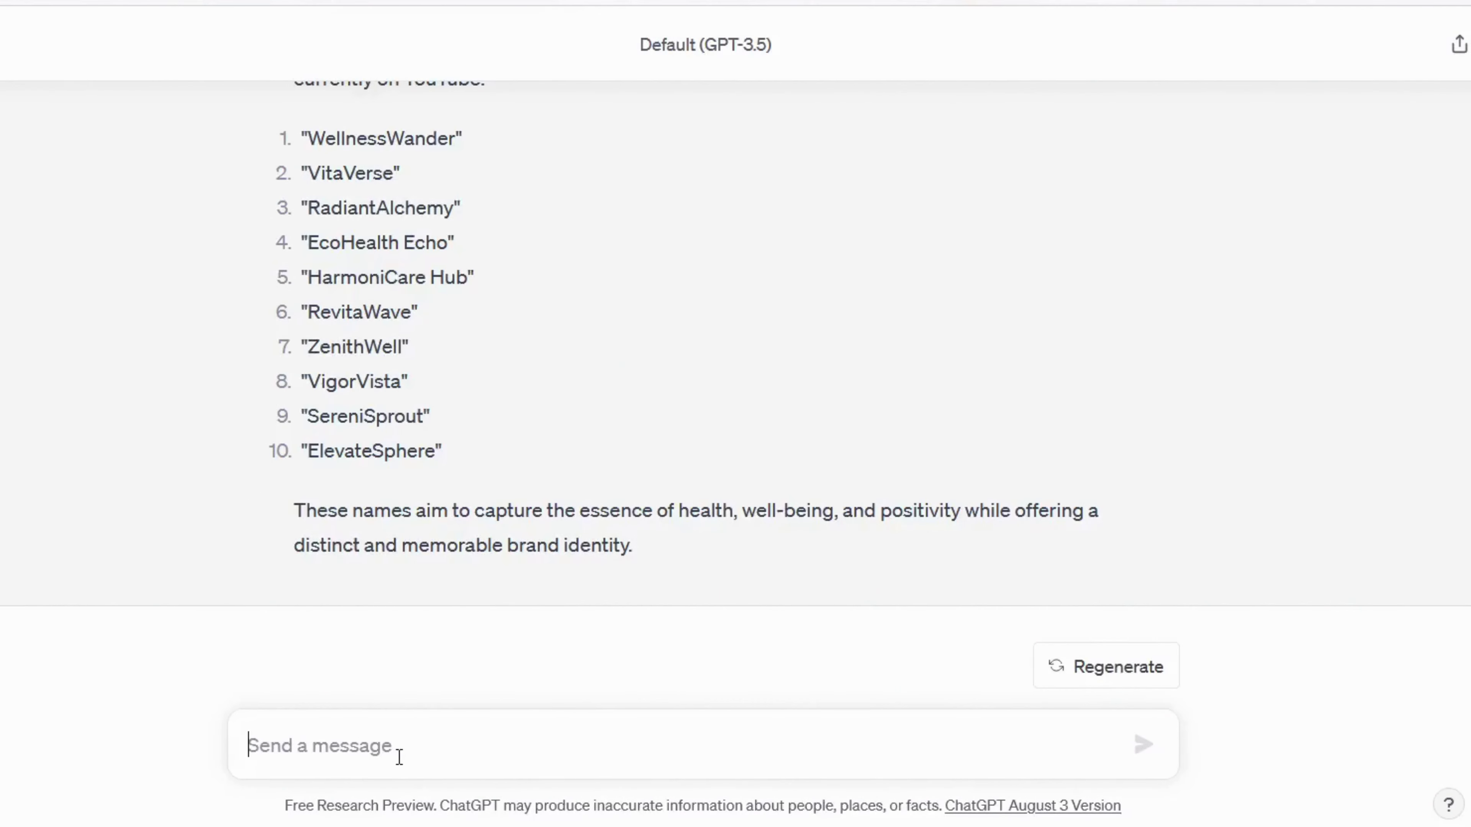
Step: Send ChatGPT a prompt, as a health coach with 5+ years' experience, asking for YouTube video ideas
text(YOUR ARE AN EXPERT HEALTH COACH ,)
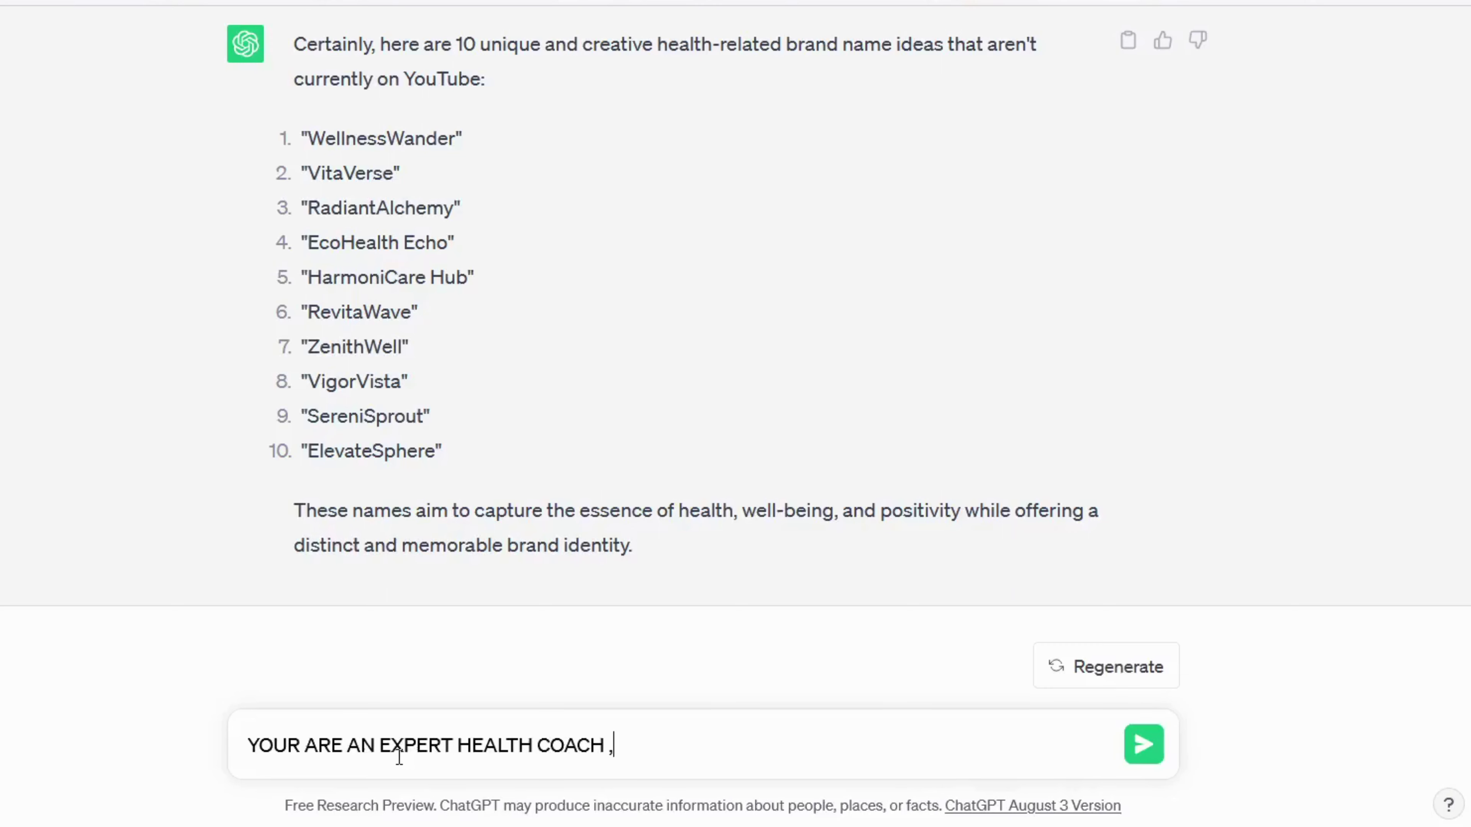
key(BackSpace)
key(BackSpace)
key(BackSpace)
key(BackSpace)
key(BackSpace)
key(BackSpace)
key(BackSpace)
key(BackSpace)
key(BackSpace)
text(TH COACH OVER EXPERIENCE OF MORE THAN 5 YEARS, SUGGEST ME IDEAS FOR YOUTUBE VIDEOS WHICH ARE NOT TOO SATURATED IN HEALTH NICHE, AND WILL RANK HIGH IN NEW YOUTUBE CHANNEL.)
key(Return)
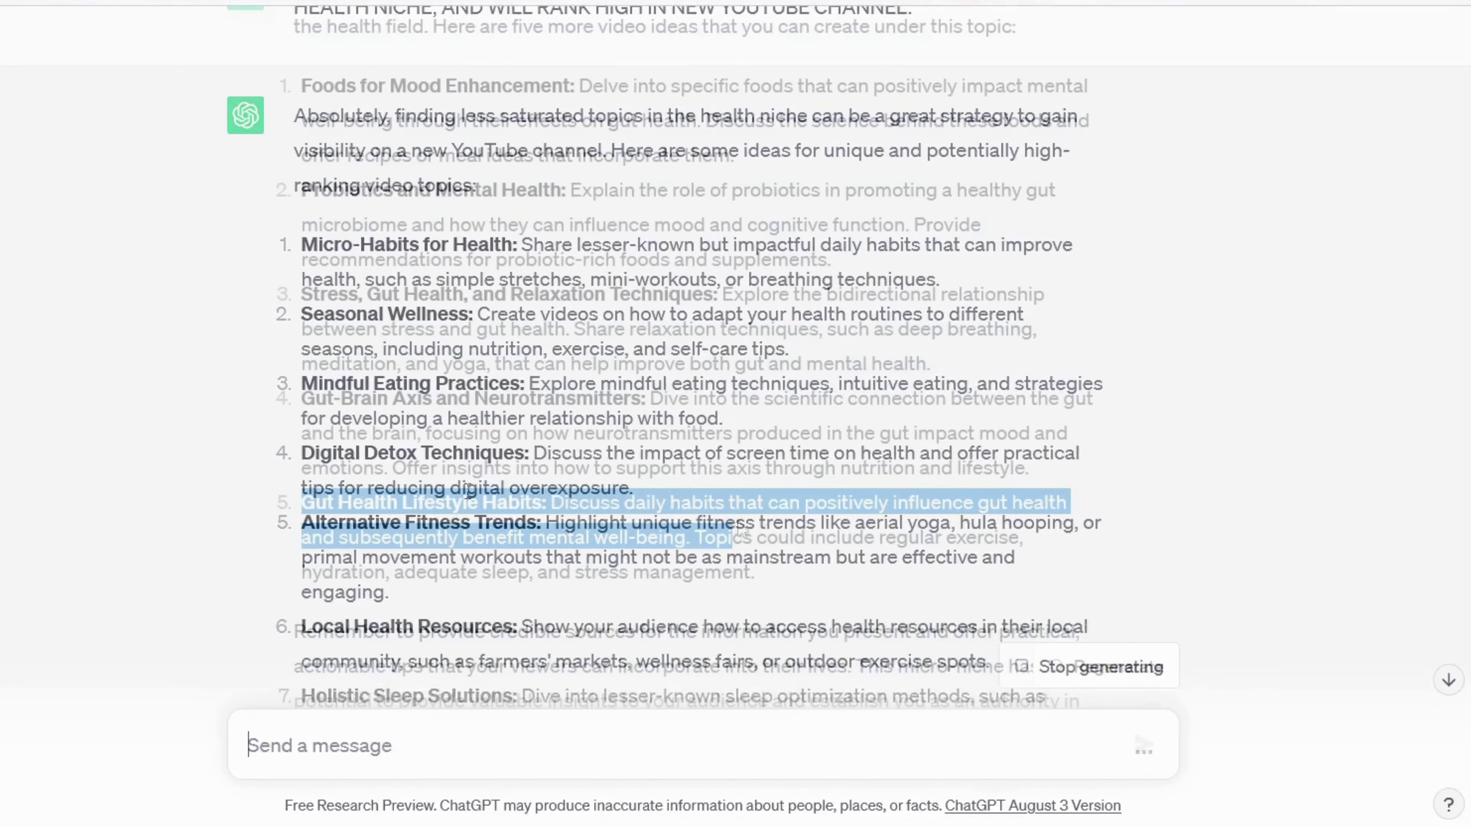
Step: Copy idea 5, Gut Health Lifestyle Habits, into a new prompt asking for 5 viral titles
drag(316, 508, 762, 584)
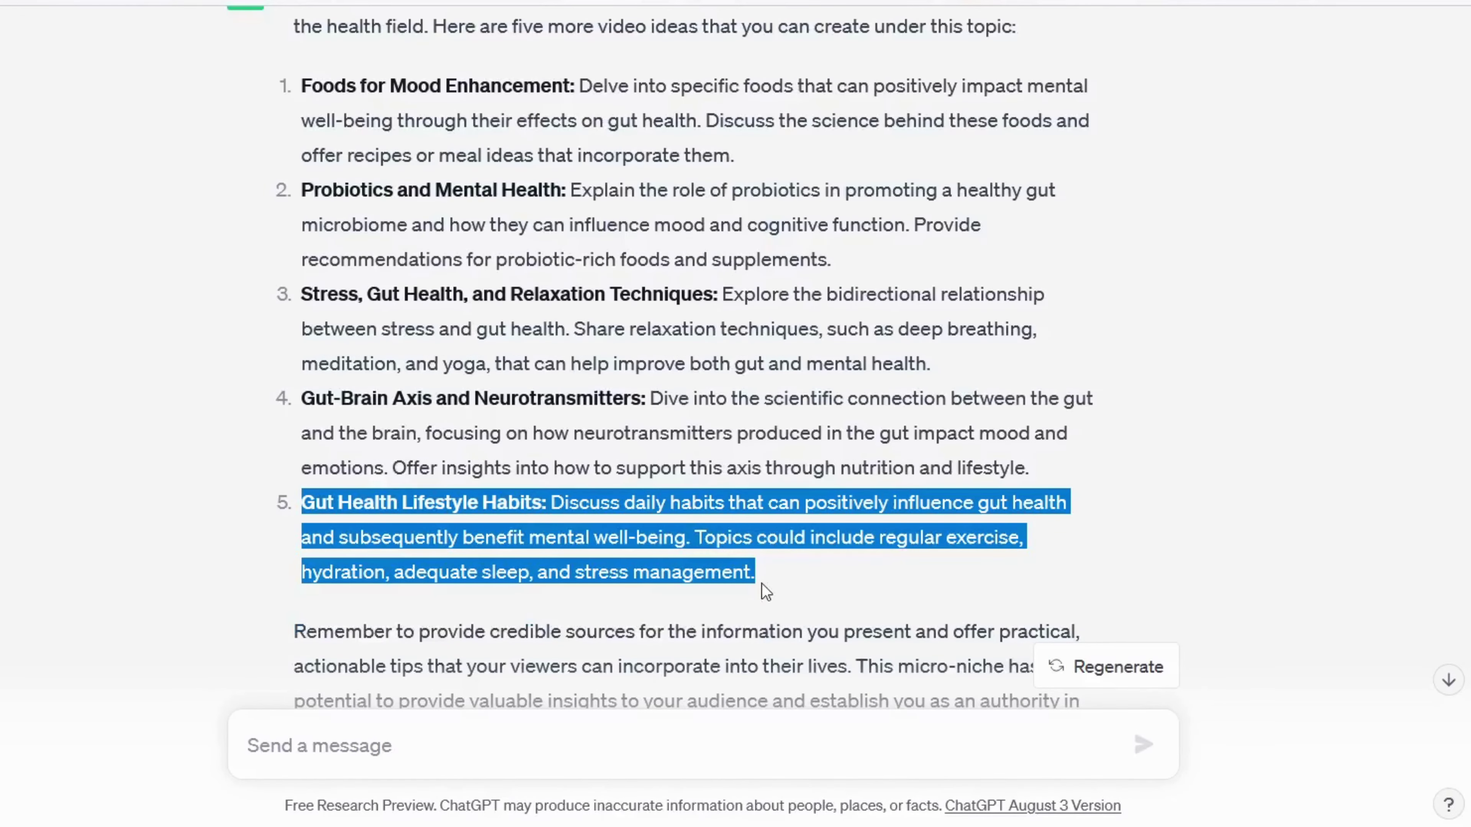
key(ctrl+c)
click(680, 747)
key(ctrl+v)
text(. tH)
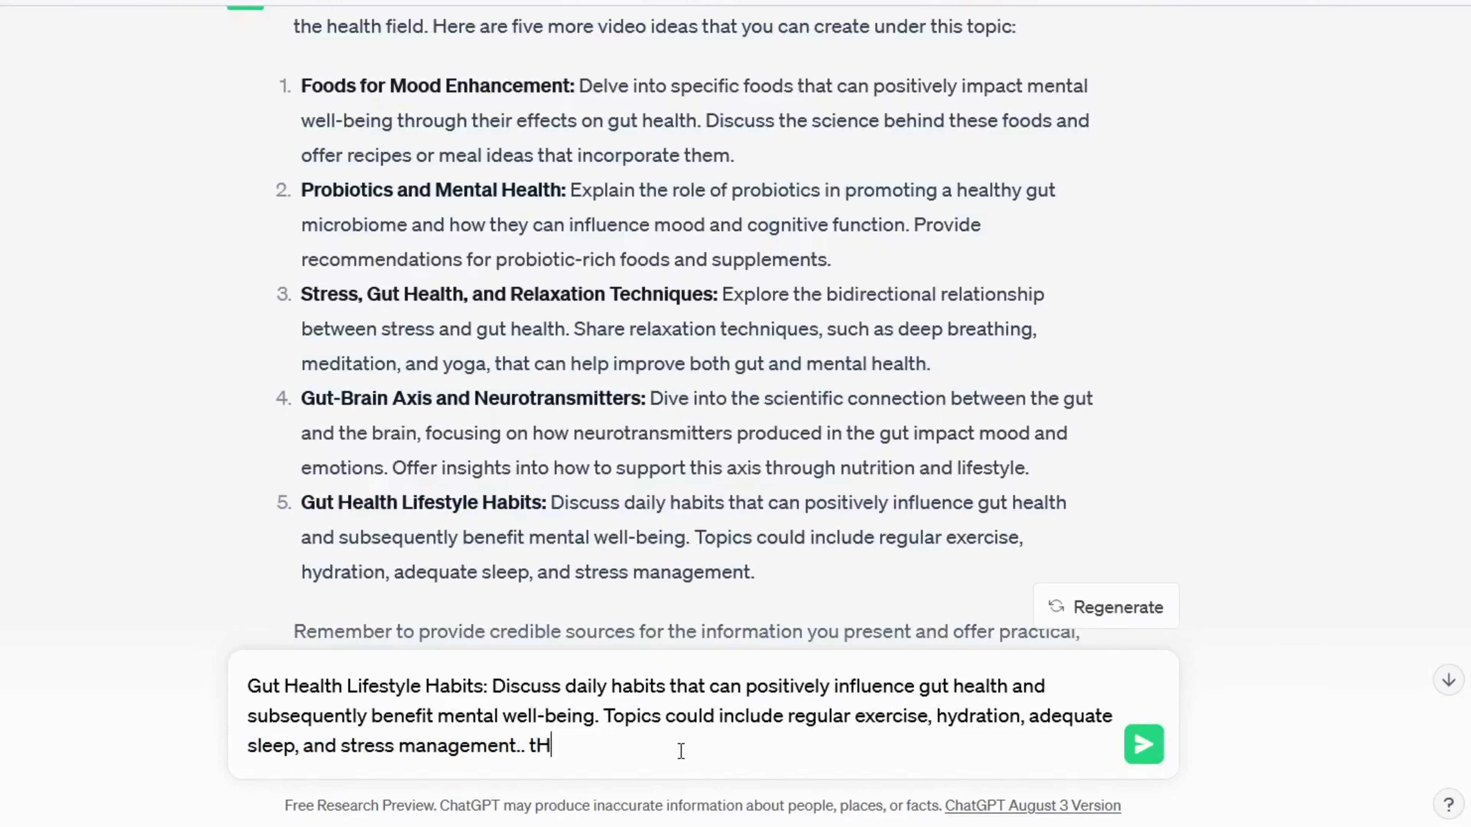
text(IS IDEA IS BEST FOR)
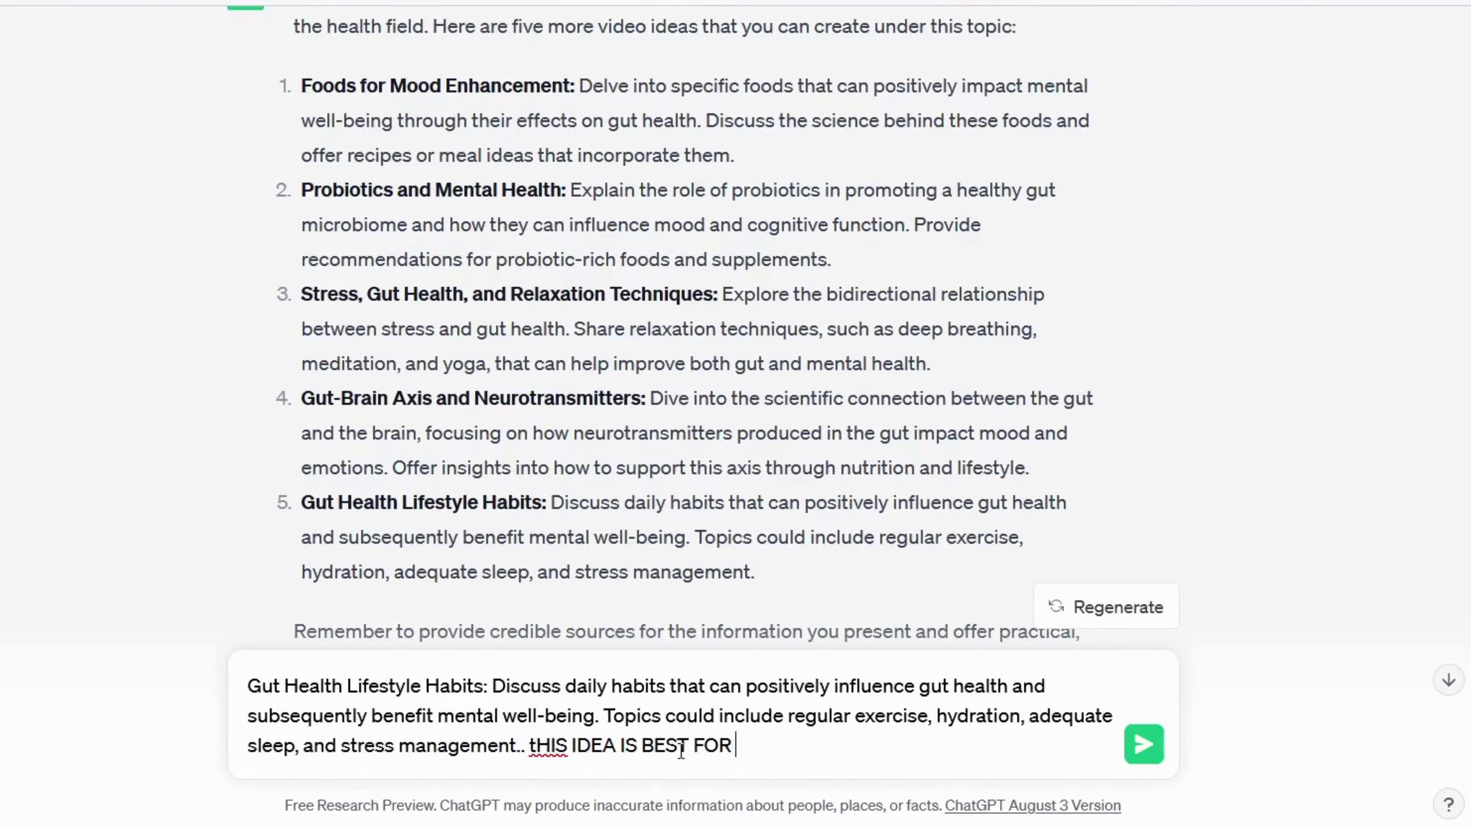
text( NEW VIDEO.  Your are an expe)
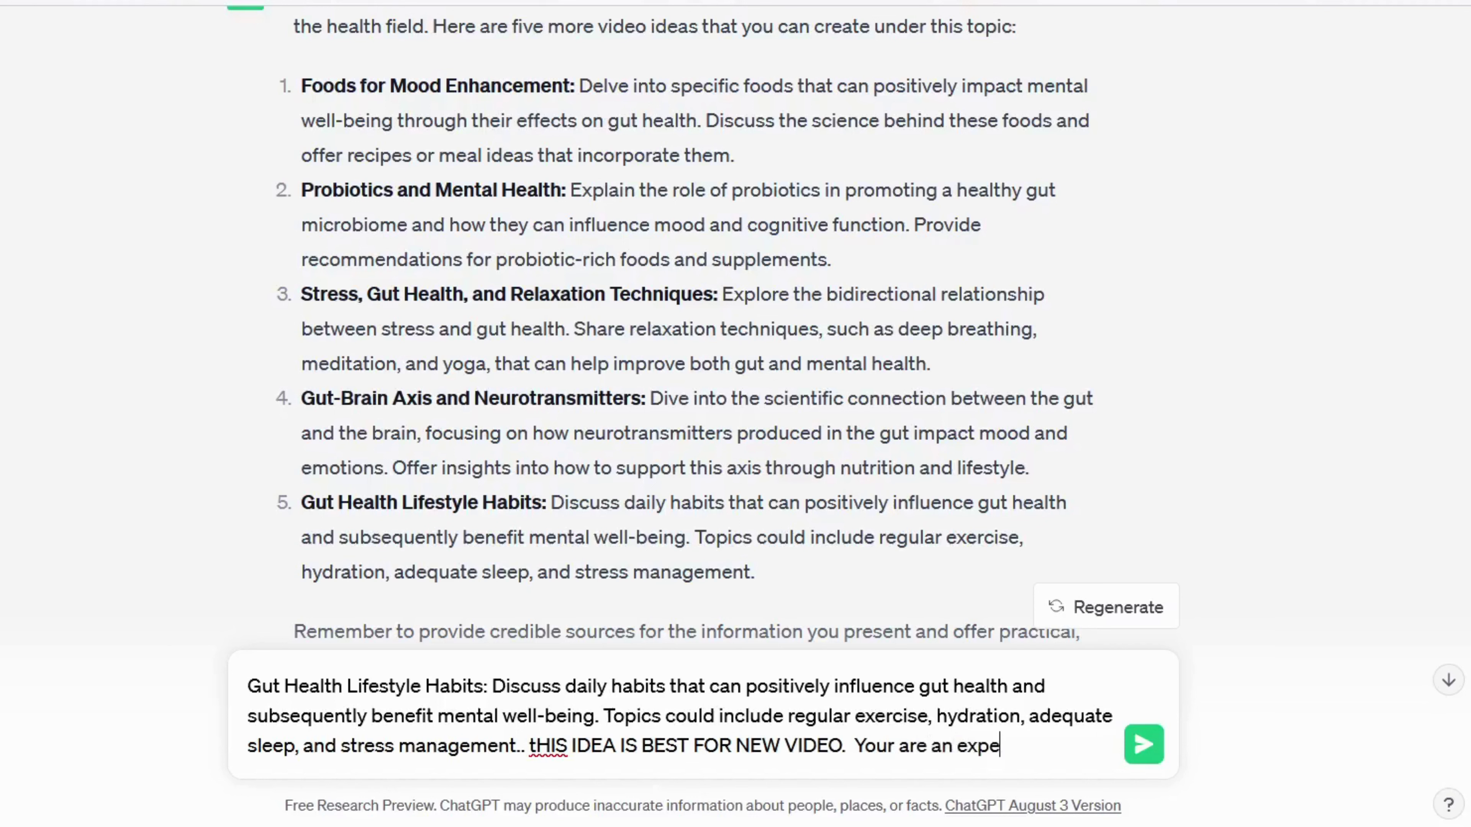
text(rt in writting viral title, give me 5 title which are c)
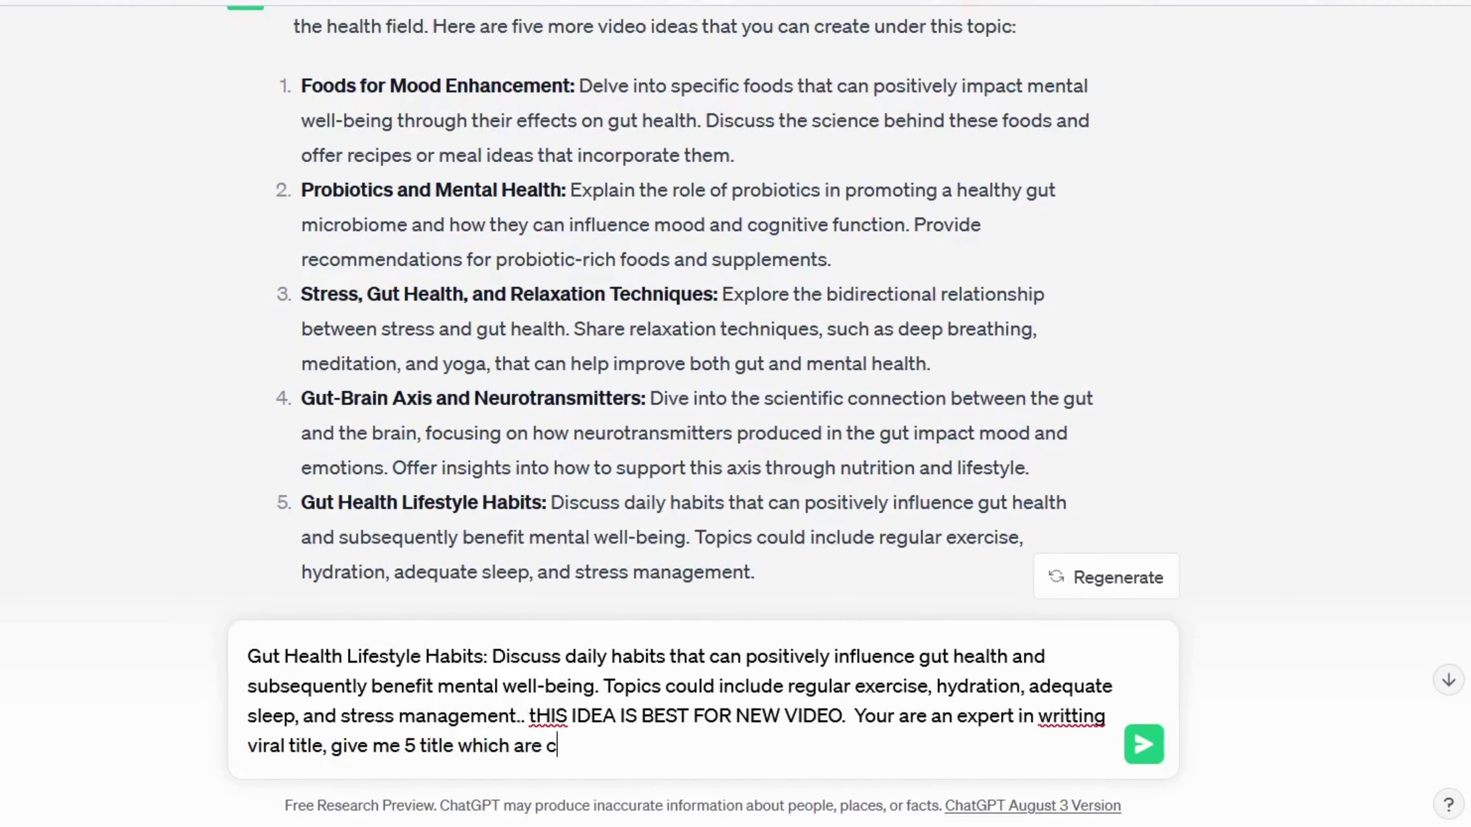
text(atchy and grabs reader attention and make them click on)
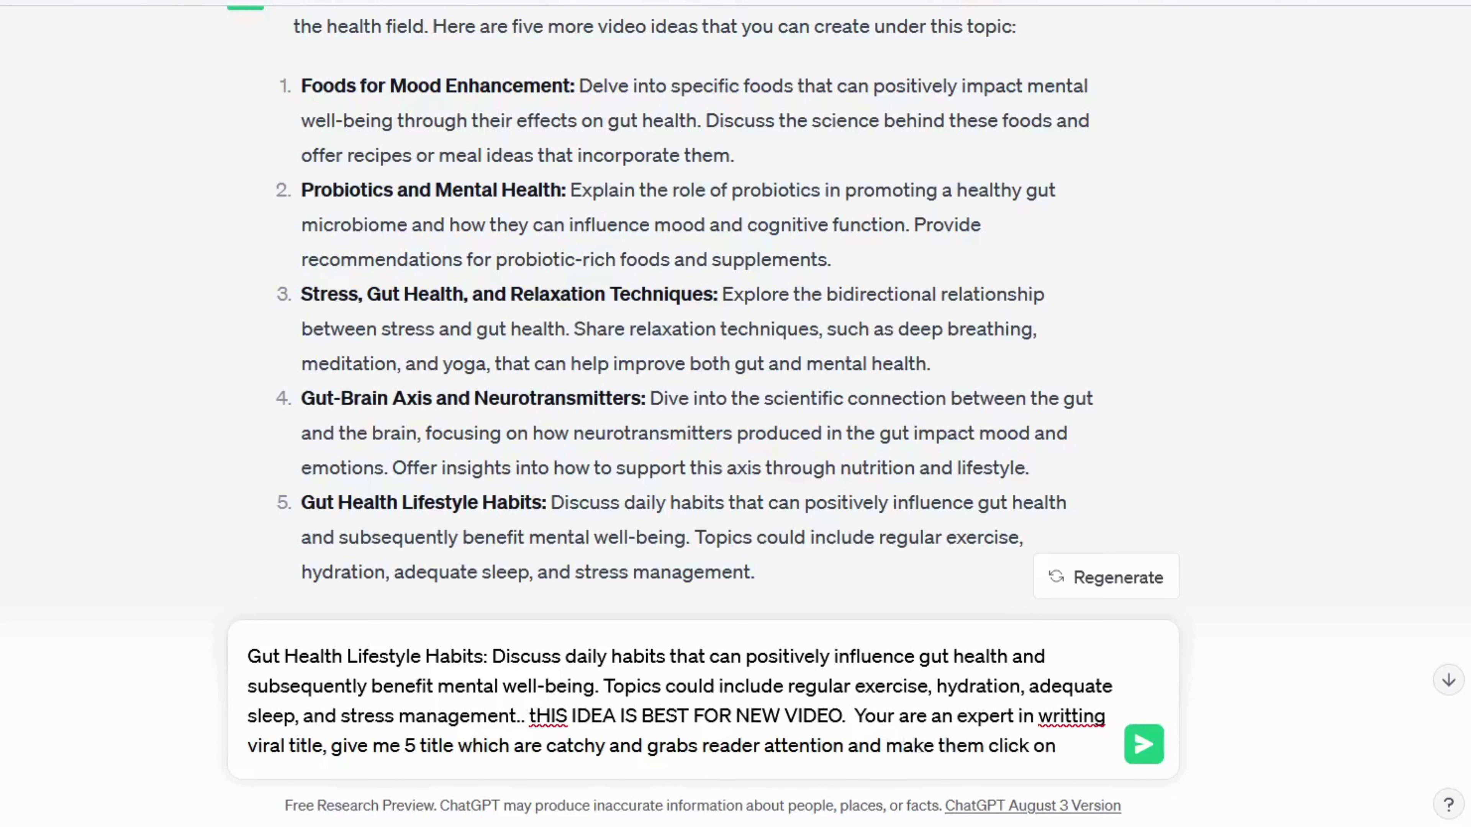
text( our vid)
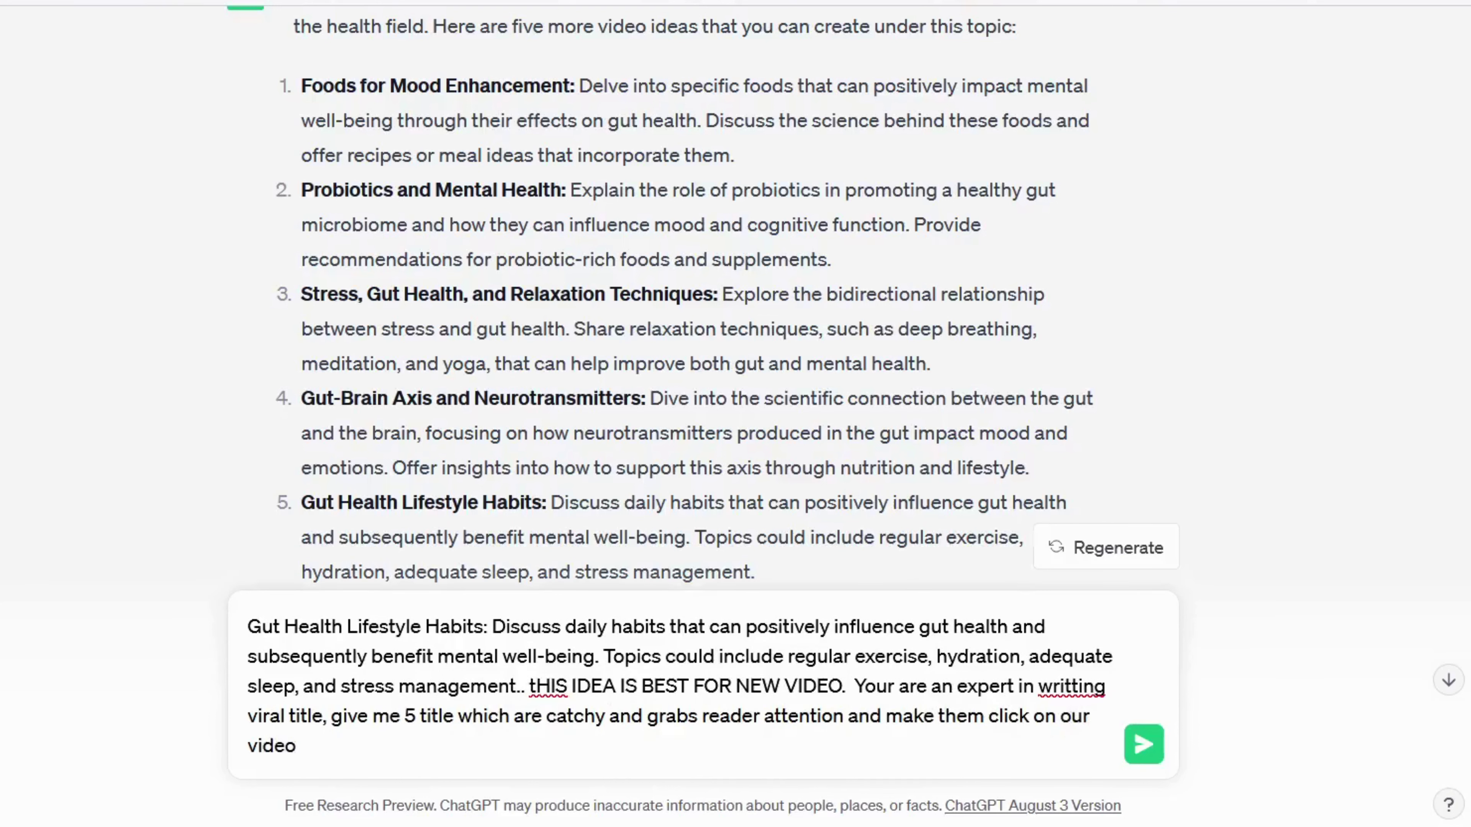
text(eo. Make sure it)
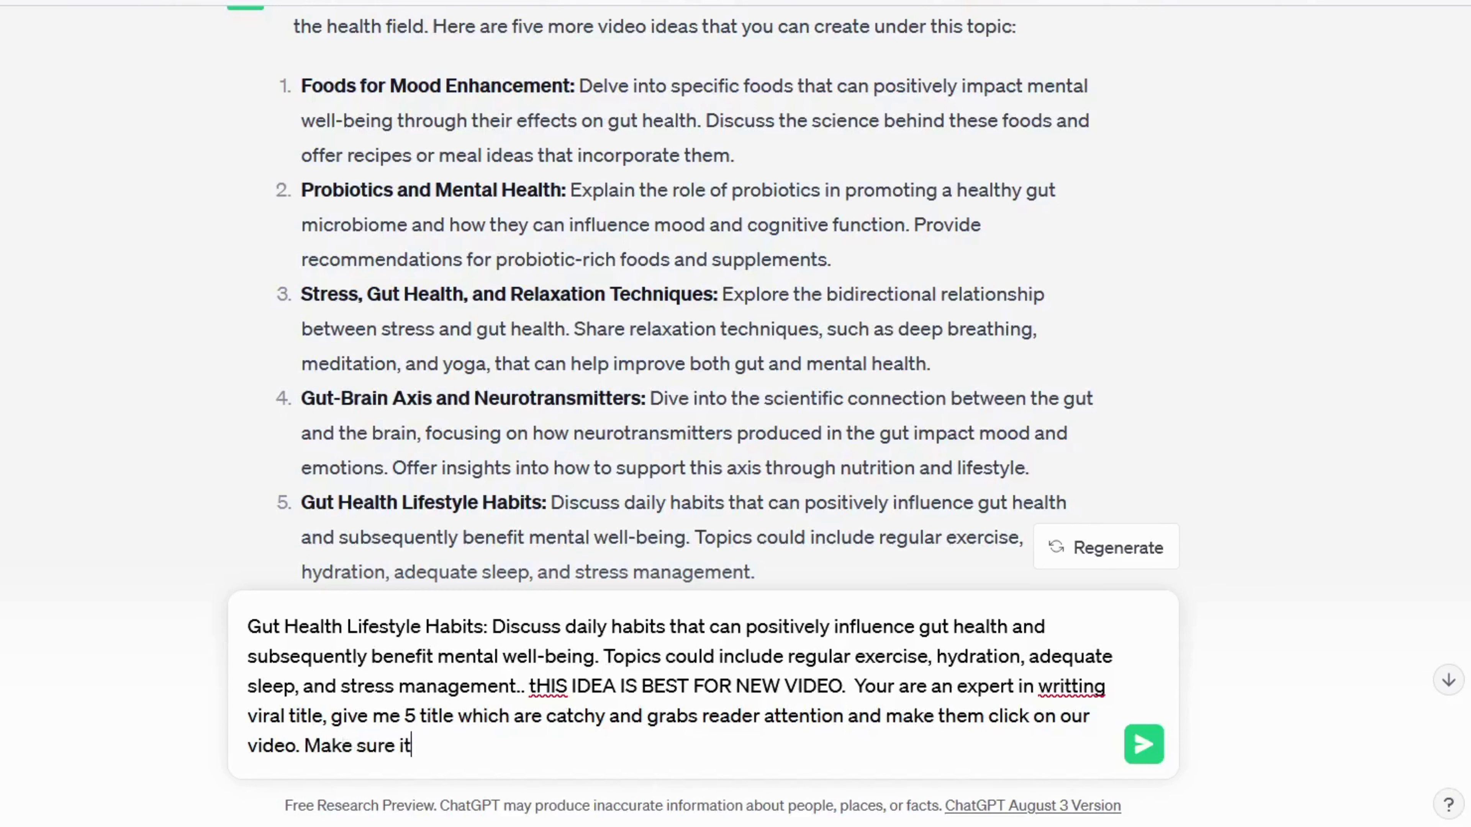
text( should be correc)
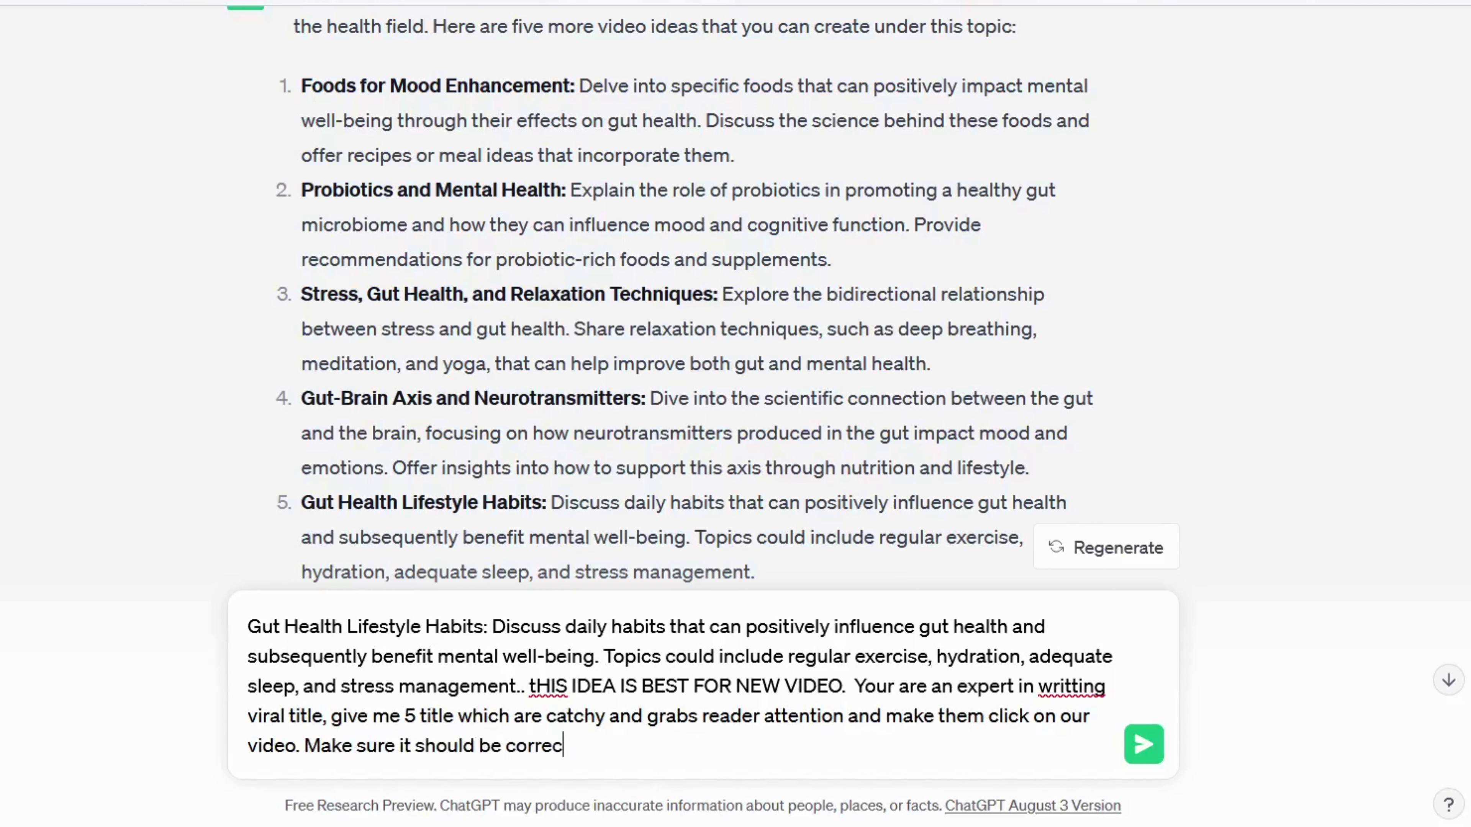
text(t and precis)
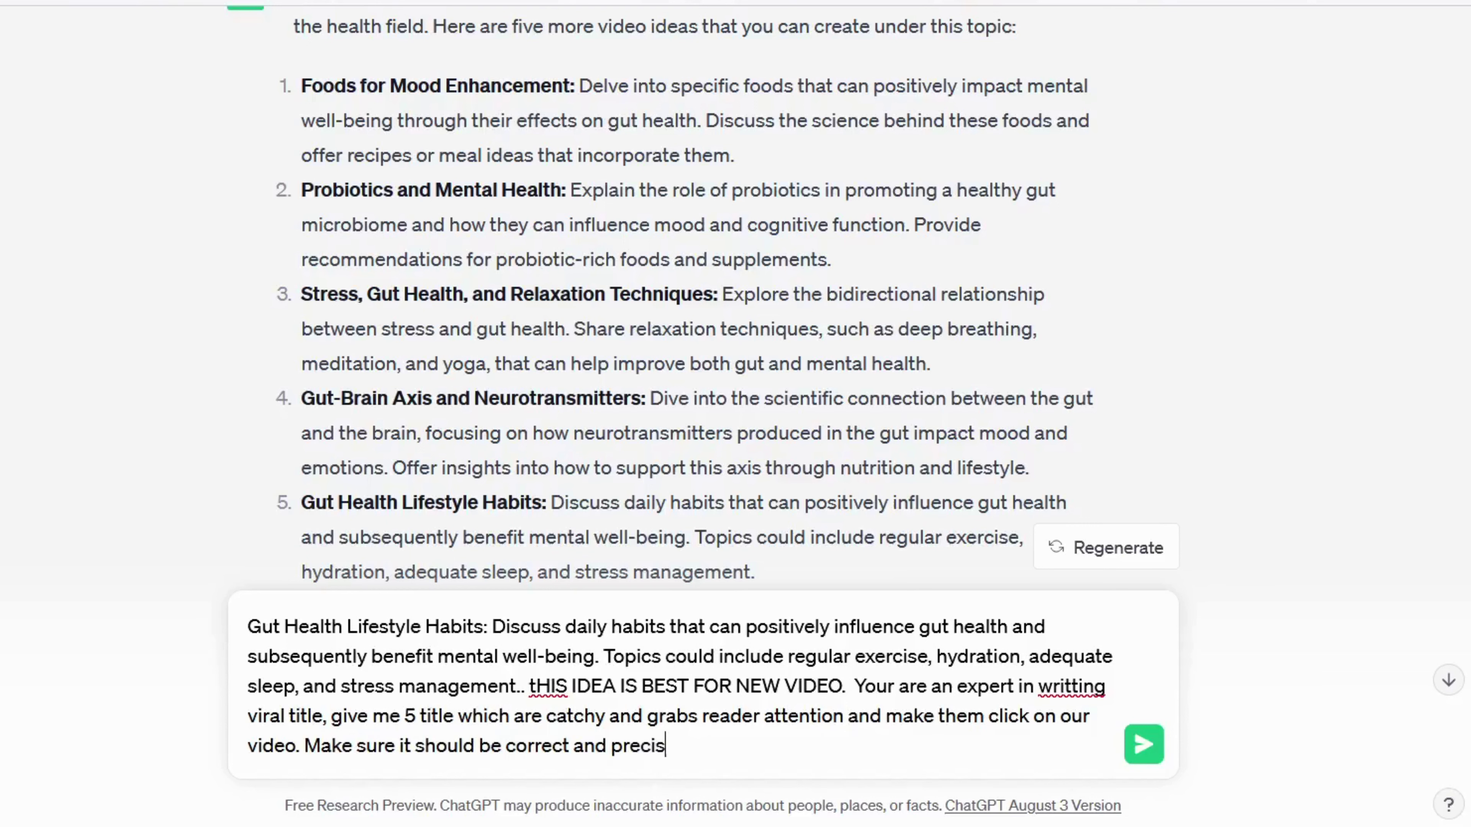
key(BackSpace)
key(BackSpace)
key(BackSpace)
key(BackSpace)
key(BackSpace)
key(BackSpace)
key(BackSpace)
key(BackSpace)
key(Return)
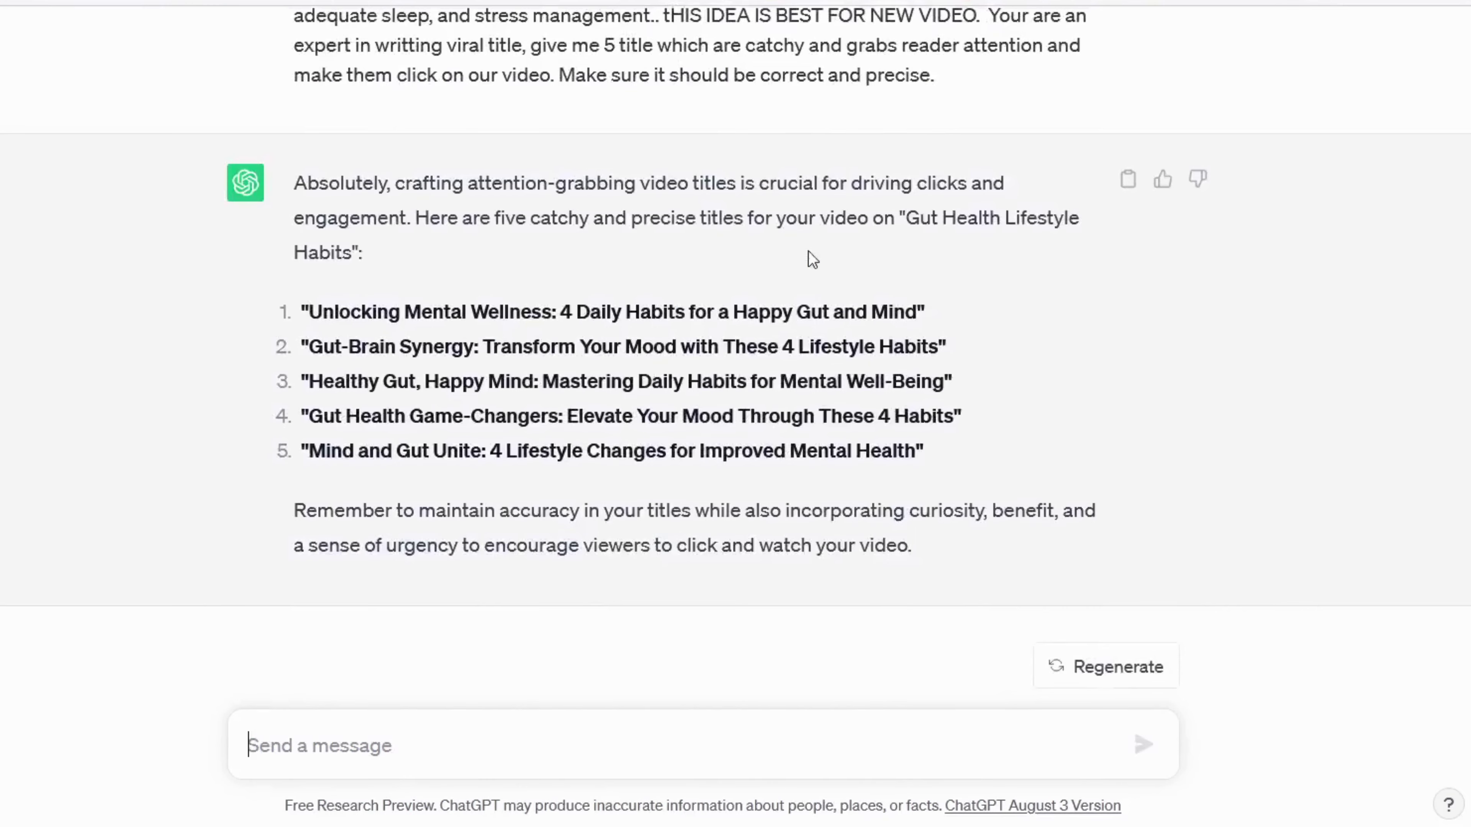
Step: Ask ChatGPT to make the five titles more intriguing
text(can you make them more intruiging)
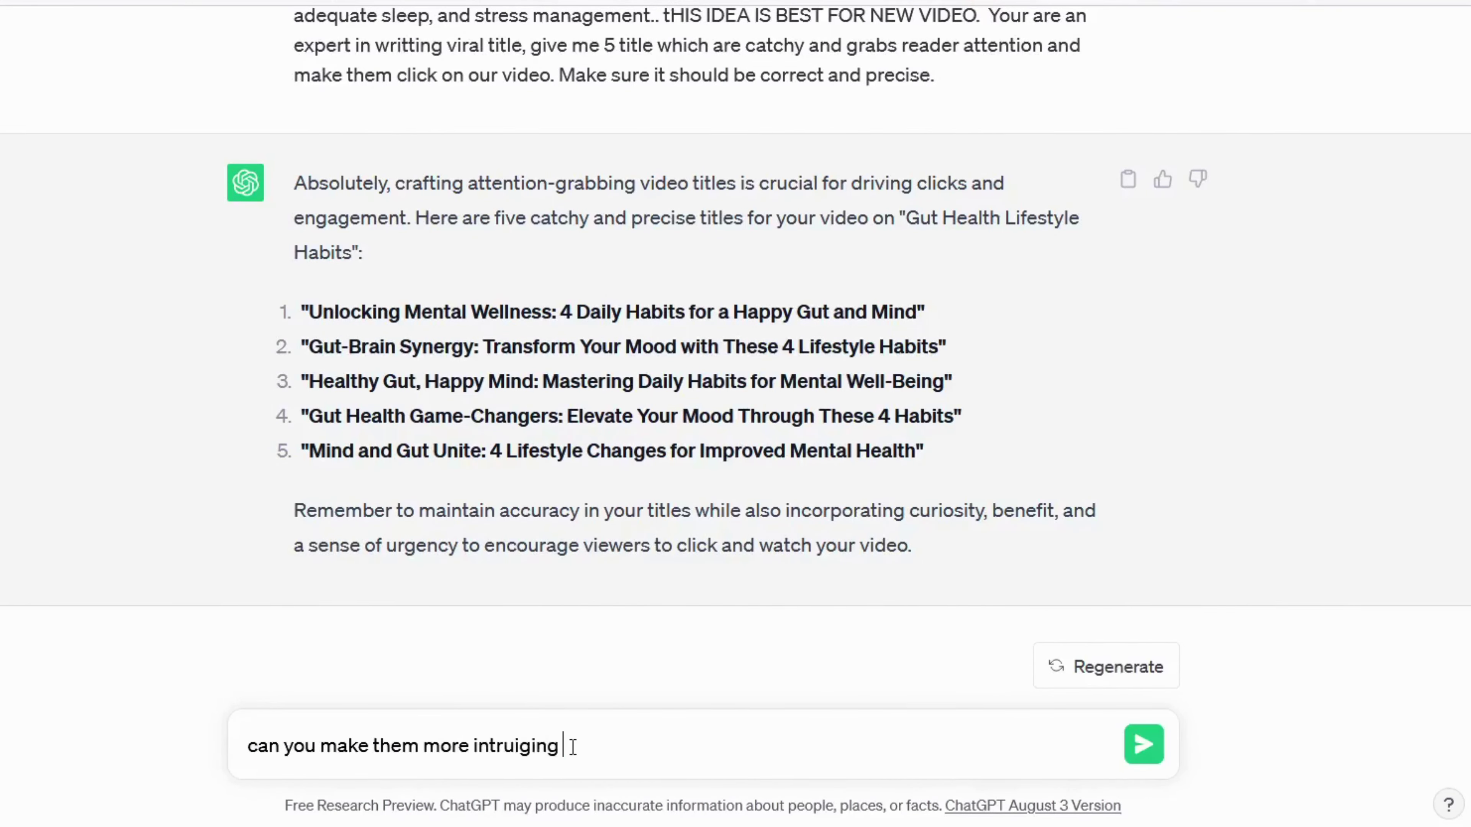
key(Return)
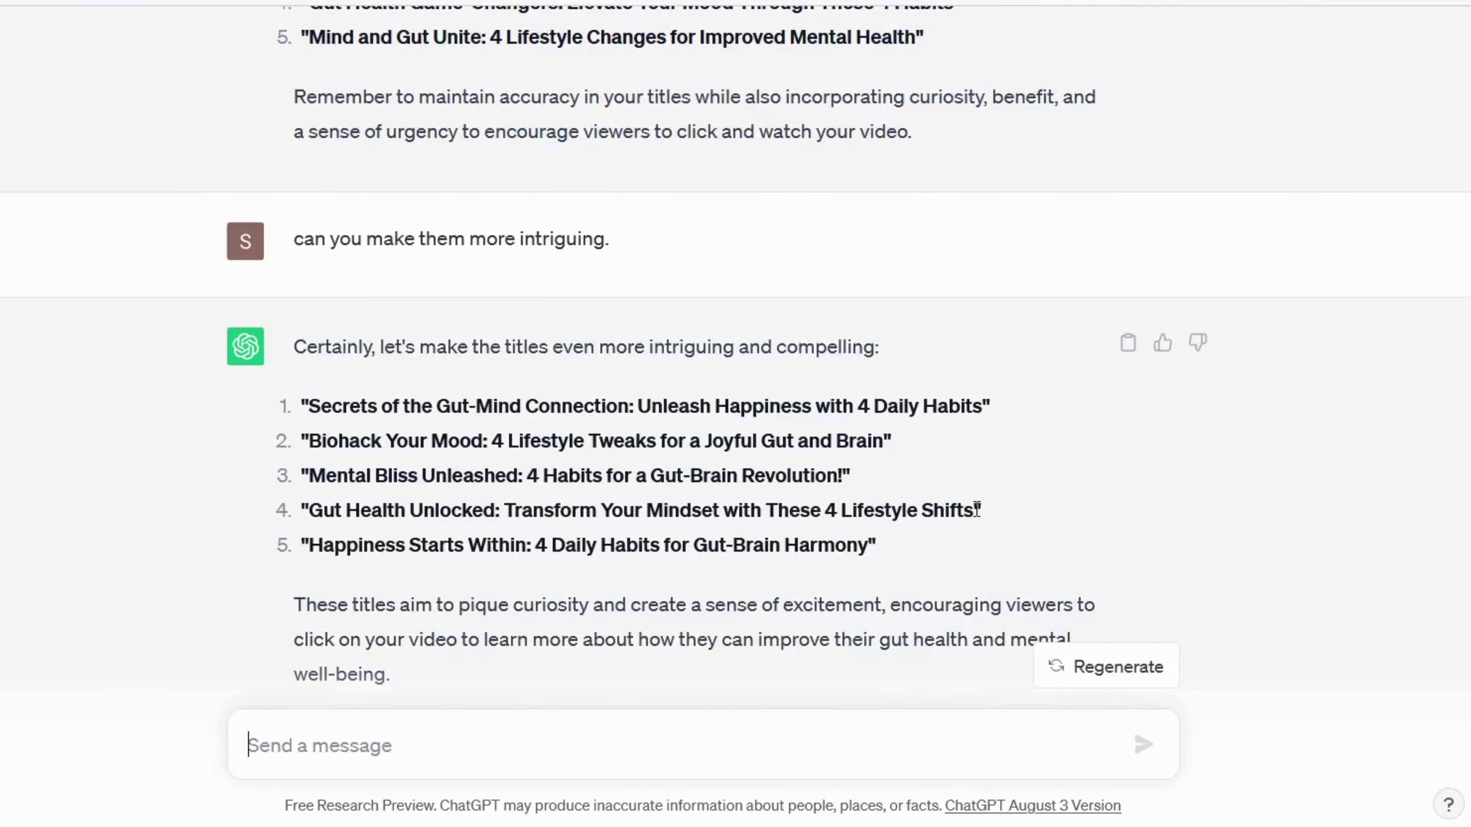
drag(972, 510, 830, 510)
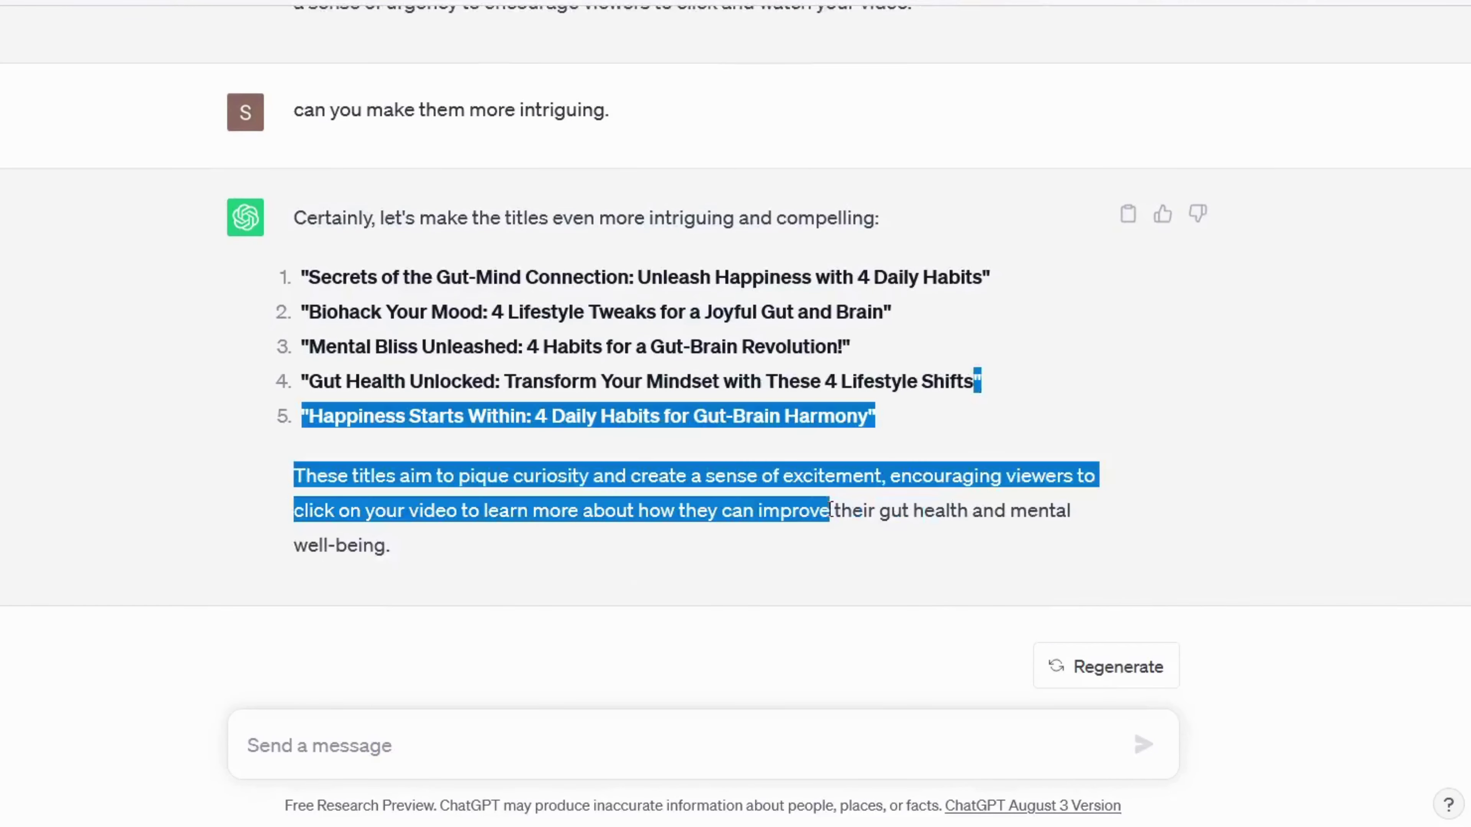
click(419, 776)
Step: Paste the fourth title, Gut Health Unlocked, into a prompt requesting a 7-minute script with a hook
drag(972, 386, 314, 389)
key(ctrl+c)
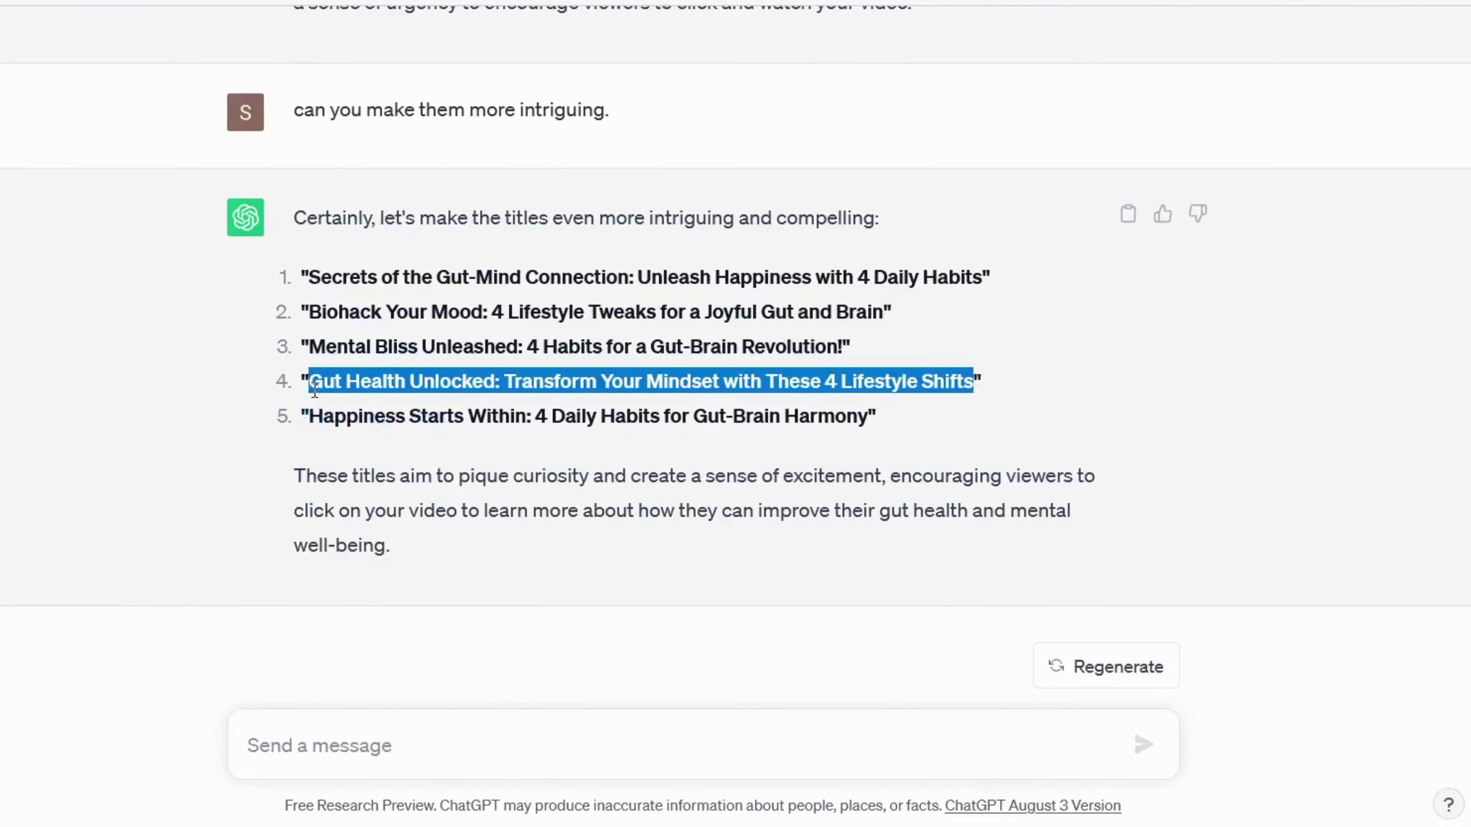
click(351, 746)
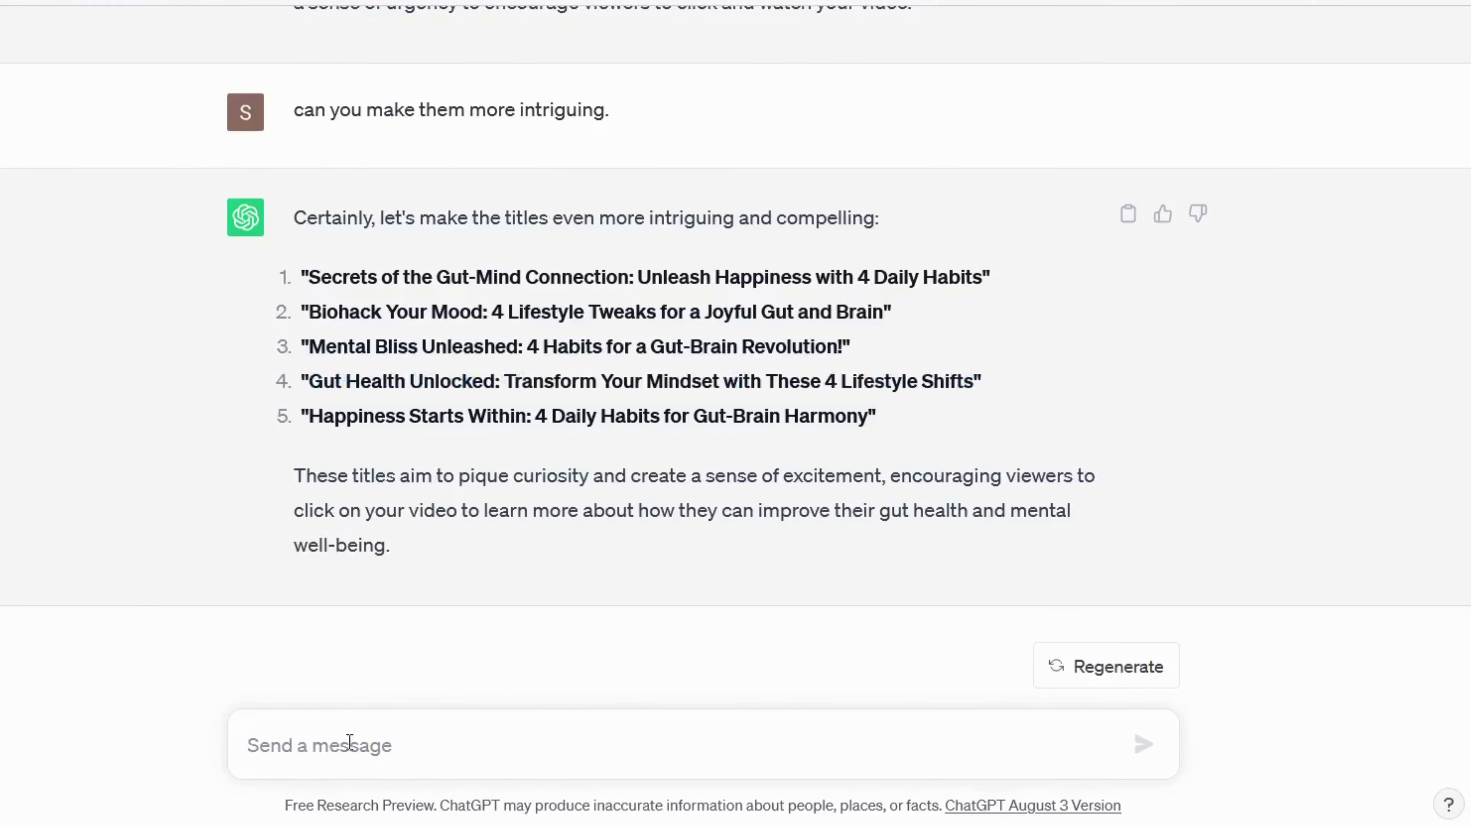
key(ctrl+v)
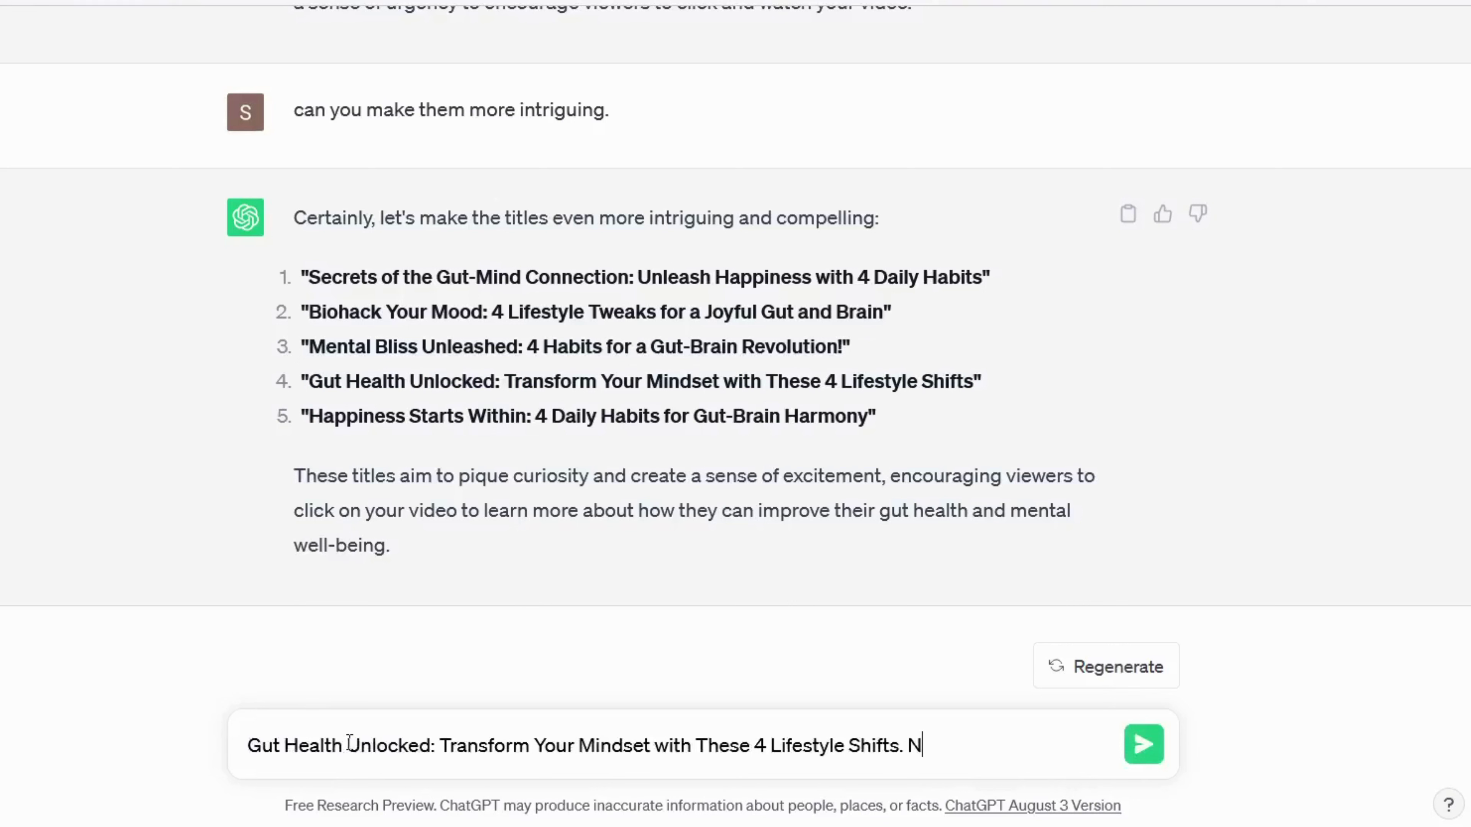
text(. Now wr)
text(ite a content)
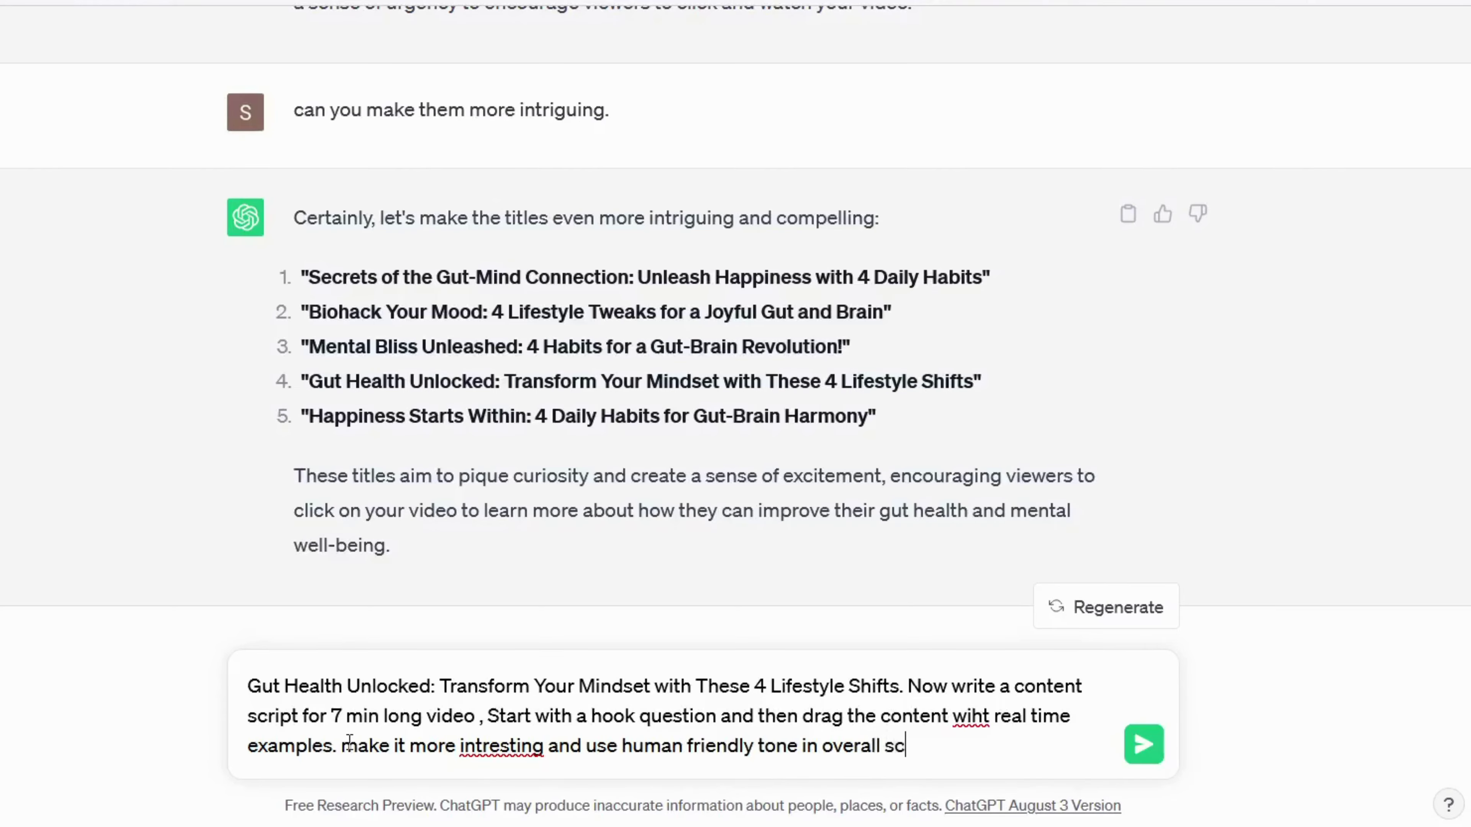
key(Return)
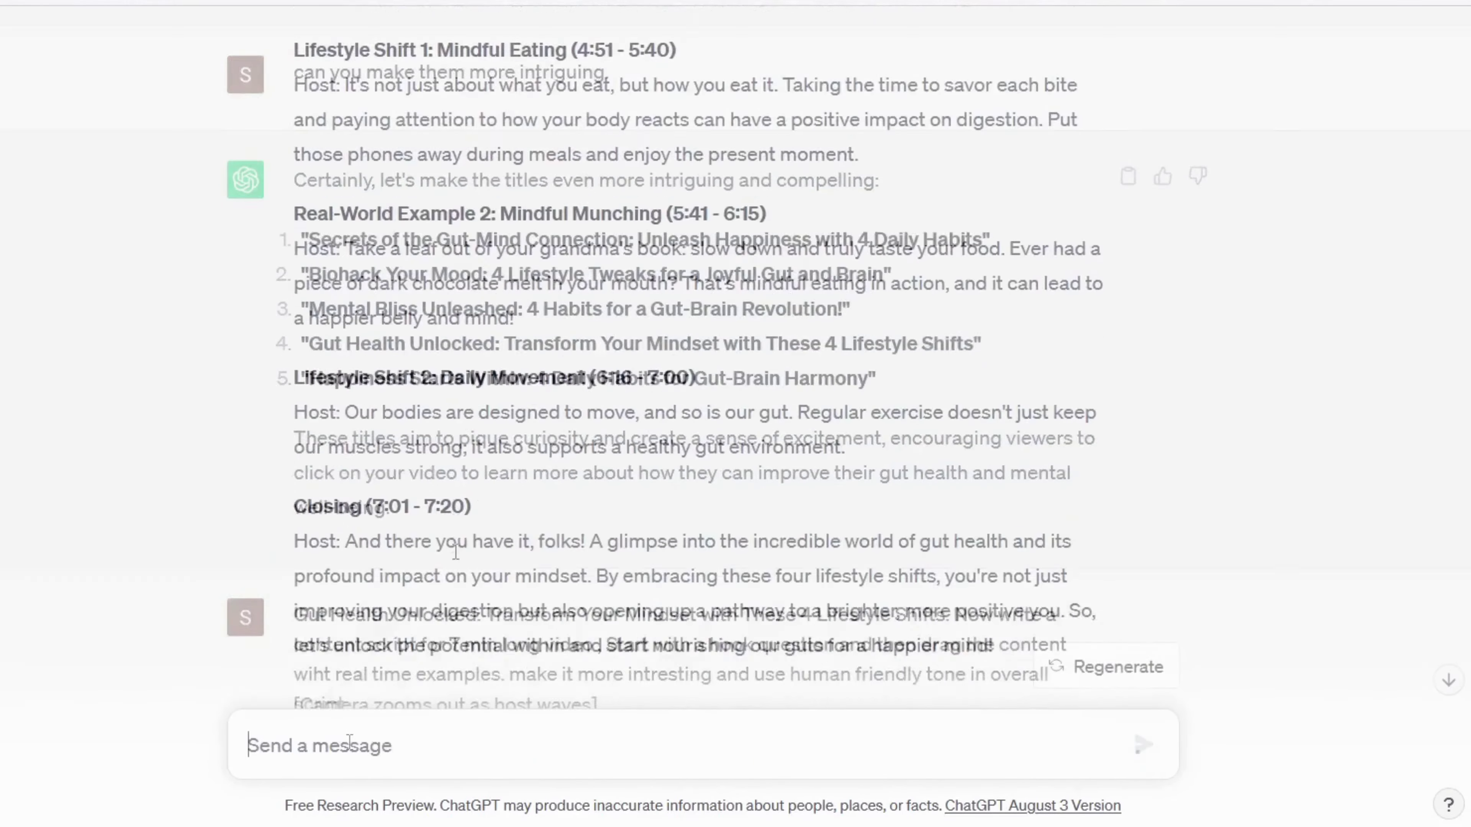
scroll(456, 551, down, 4)
scroll(456, 552, up, 2)
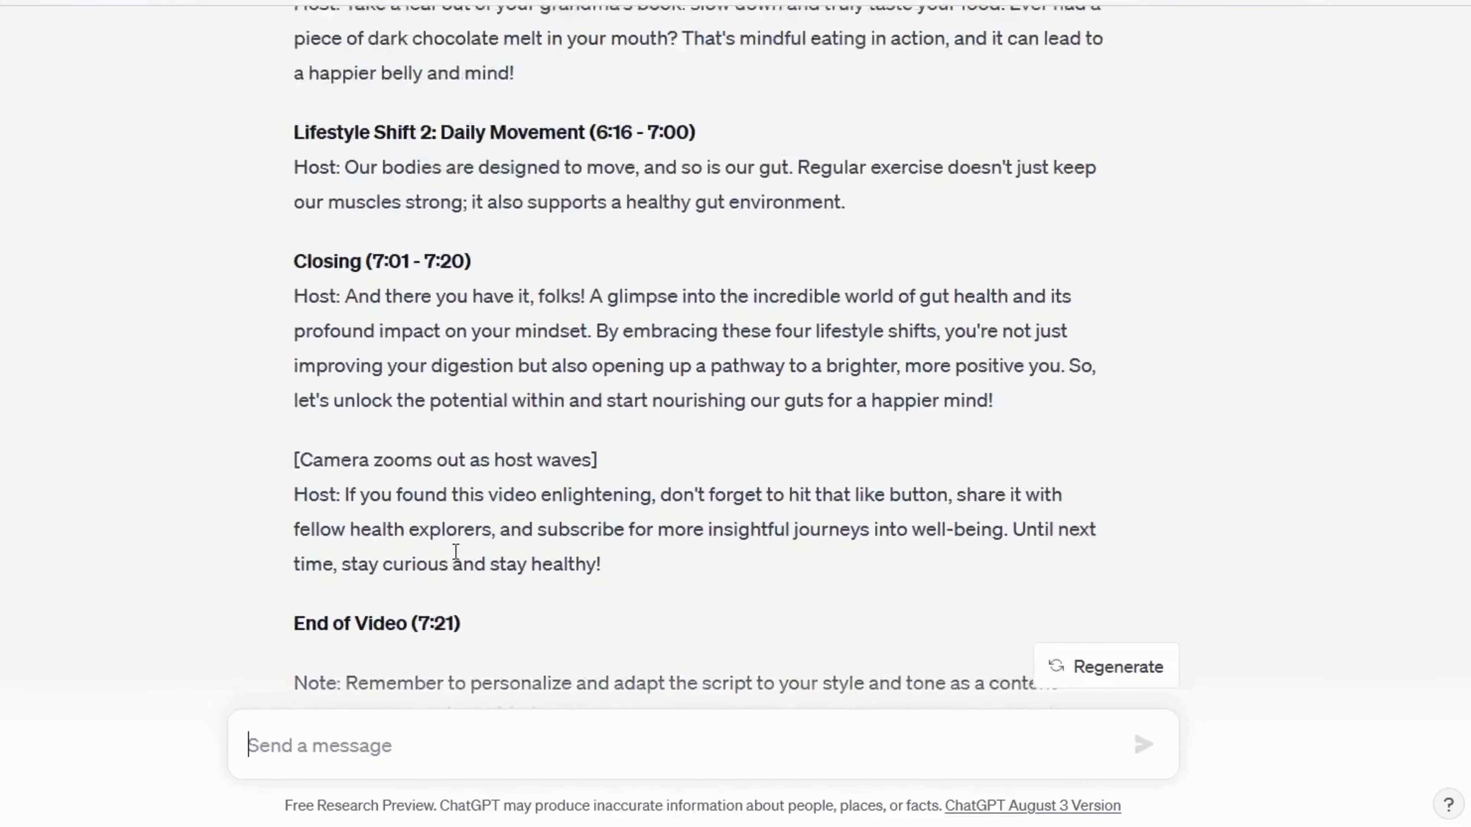
scroll(455, 552, up, 10)
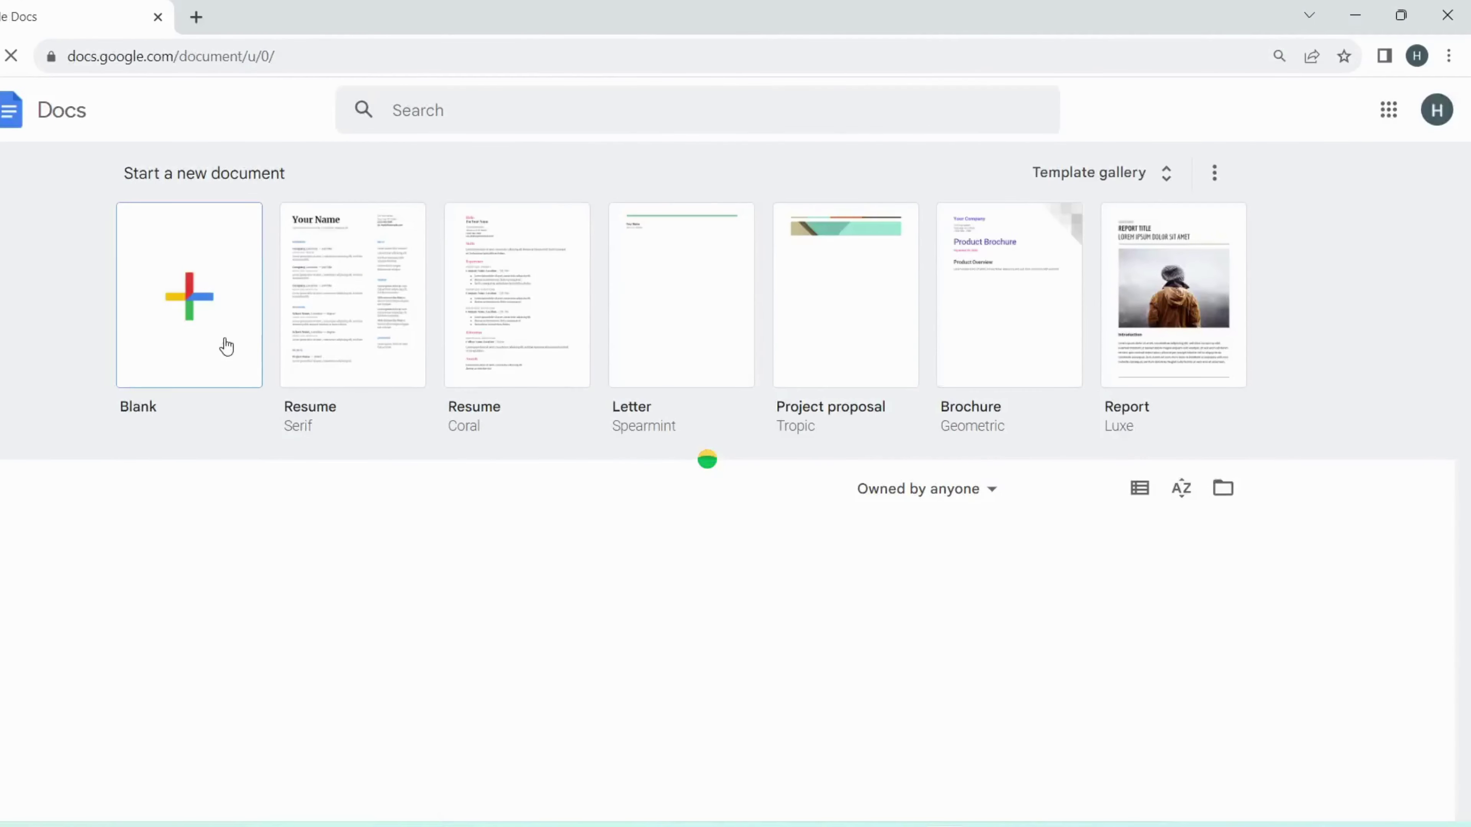
Step: Paste the Gut Health Unlocked script into a blank doc, enable Grammarly, and delete 'Title:'
click(226, 347)
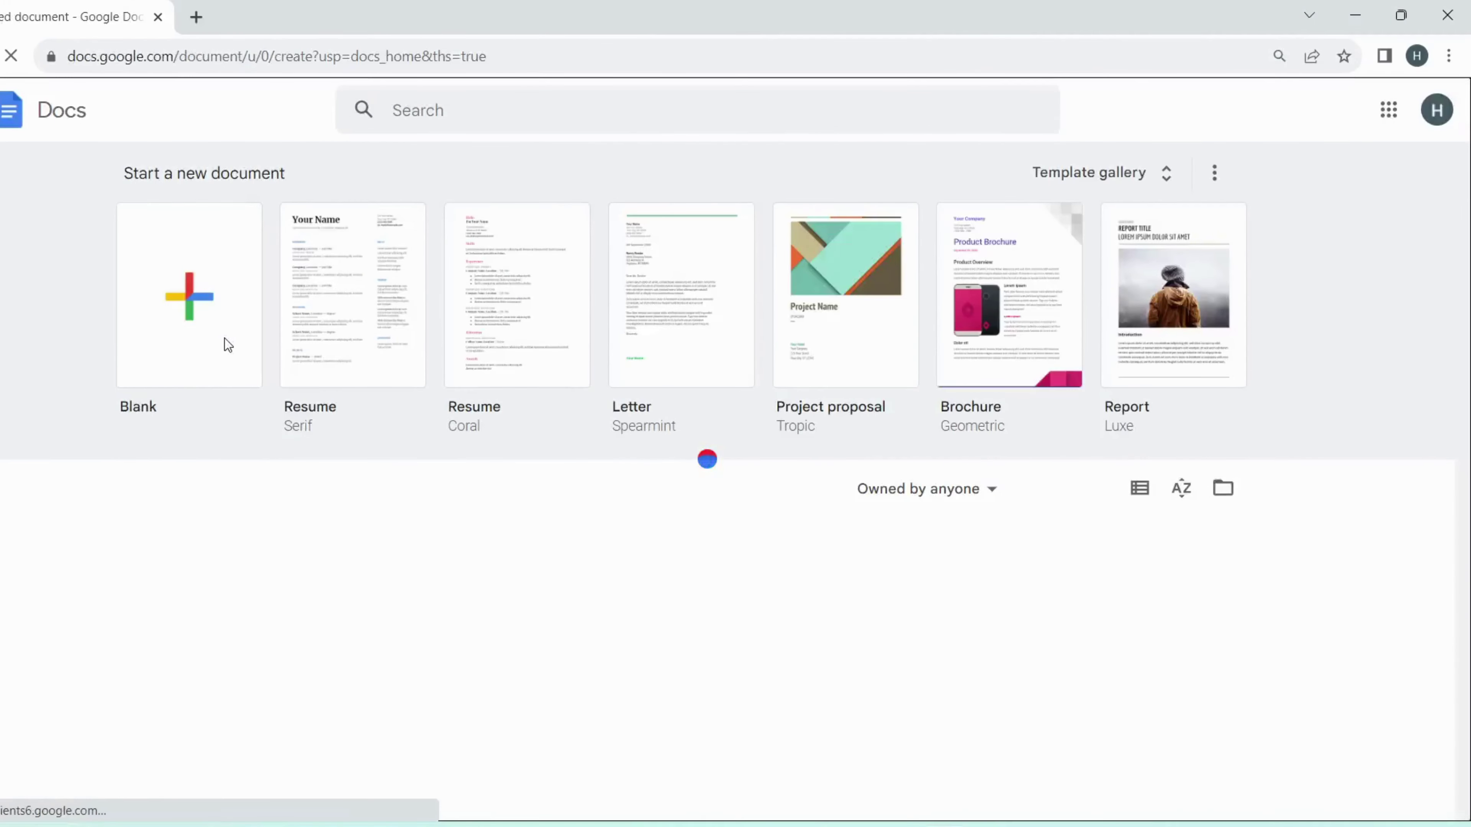
key(ctrl+v)
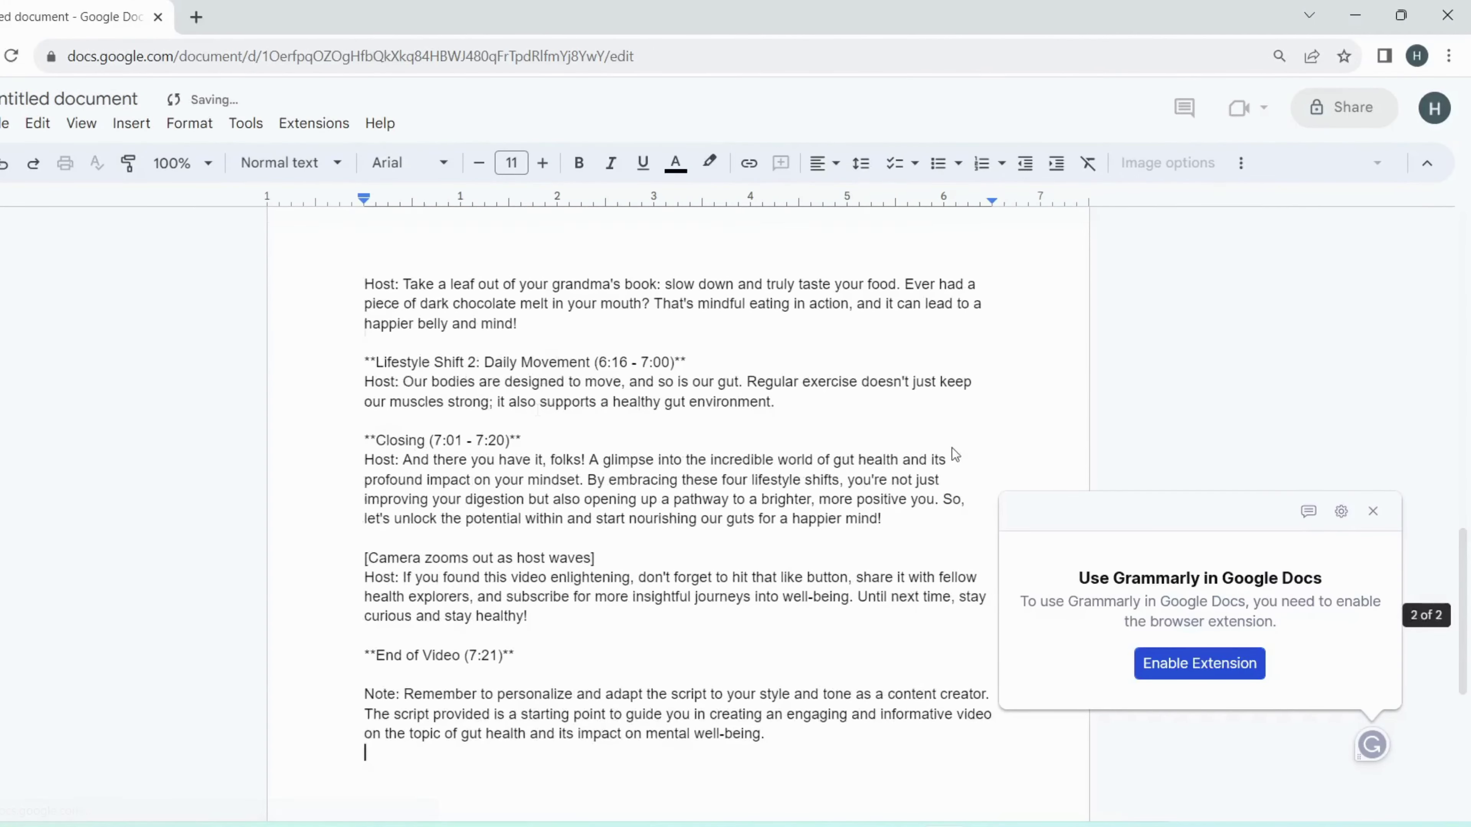
click(1203, 666)
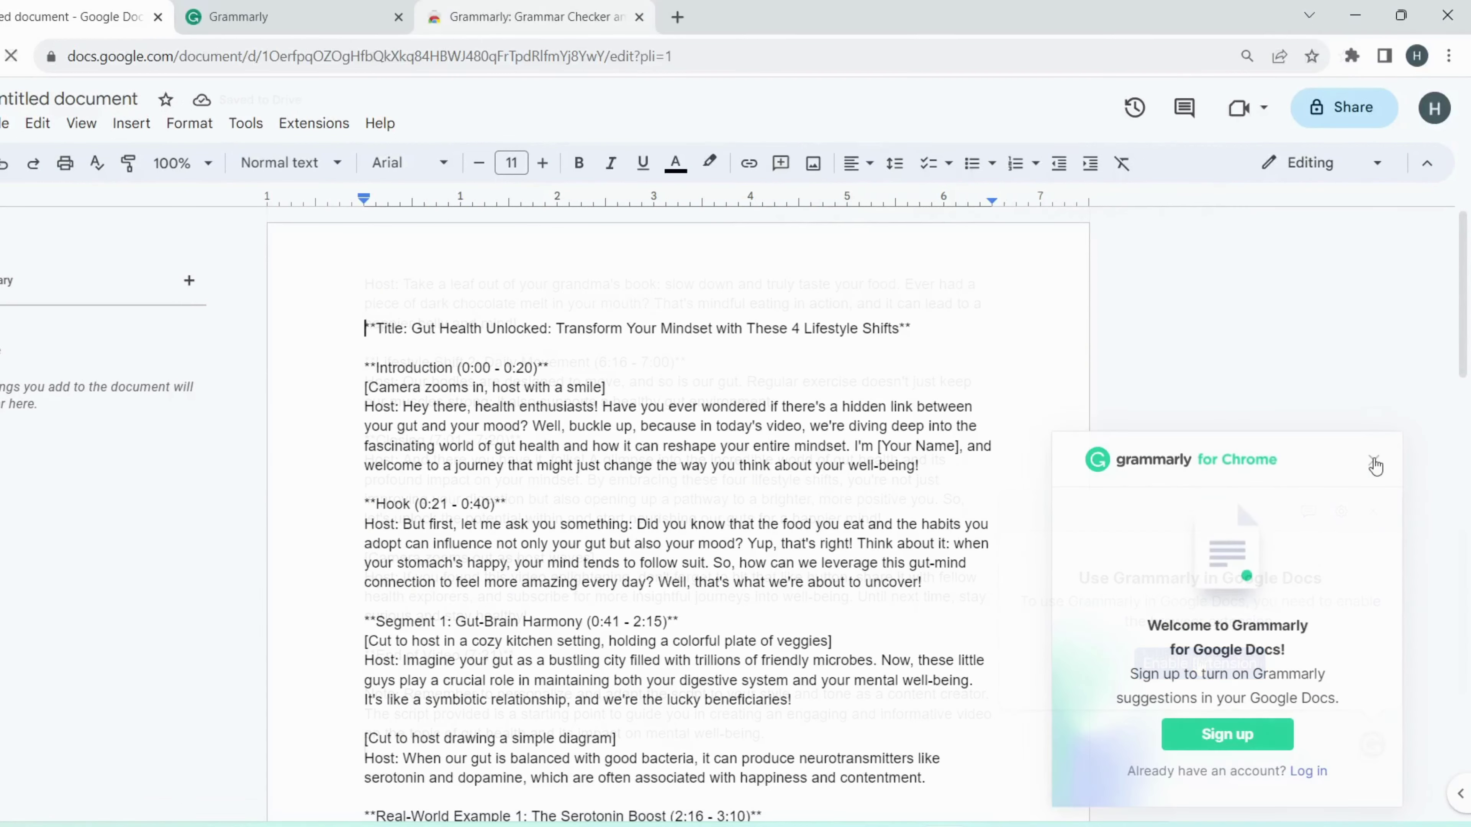
click(1374, 462)
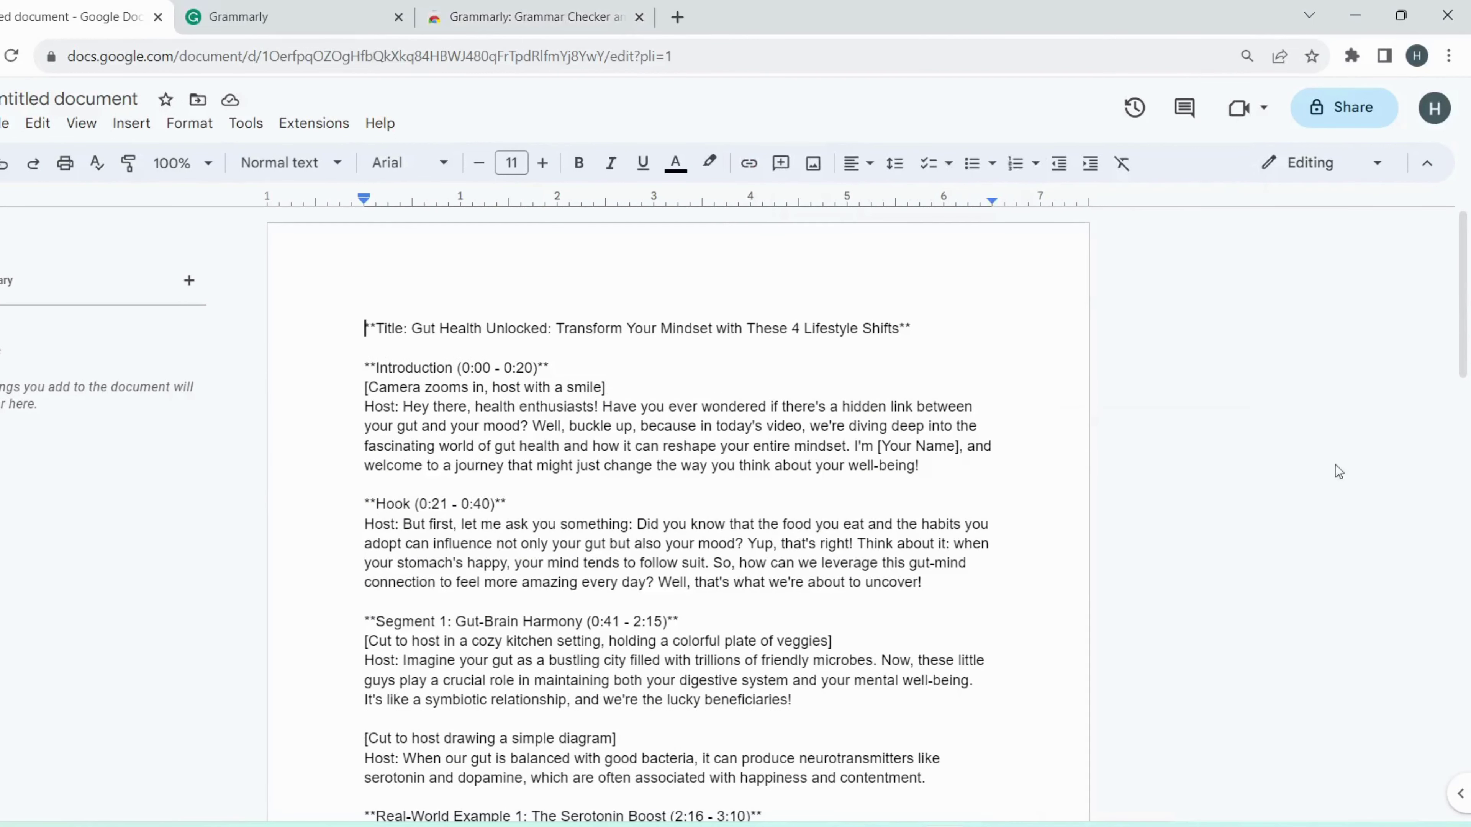
drag(412, 329, 338, 331)
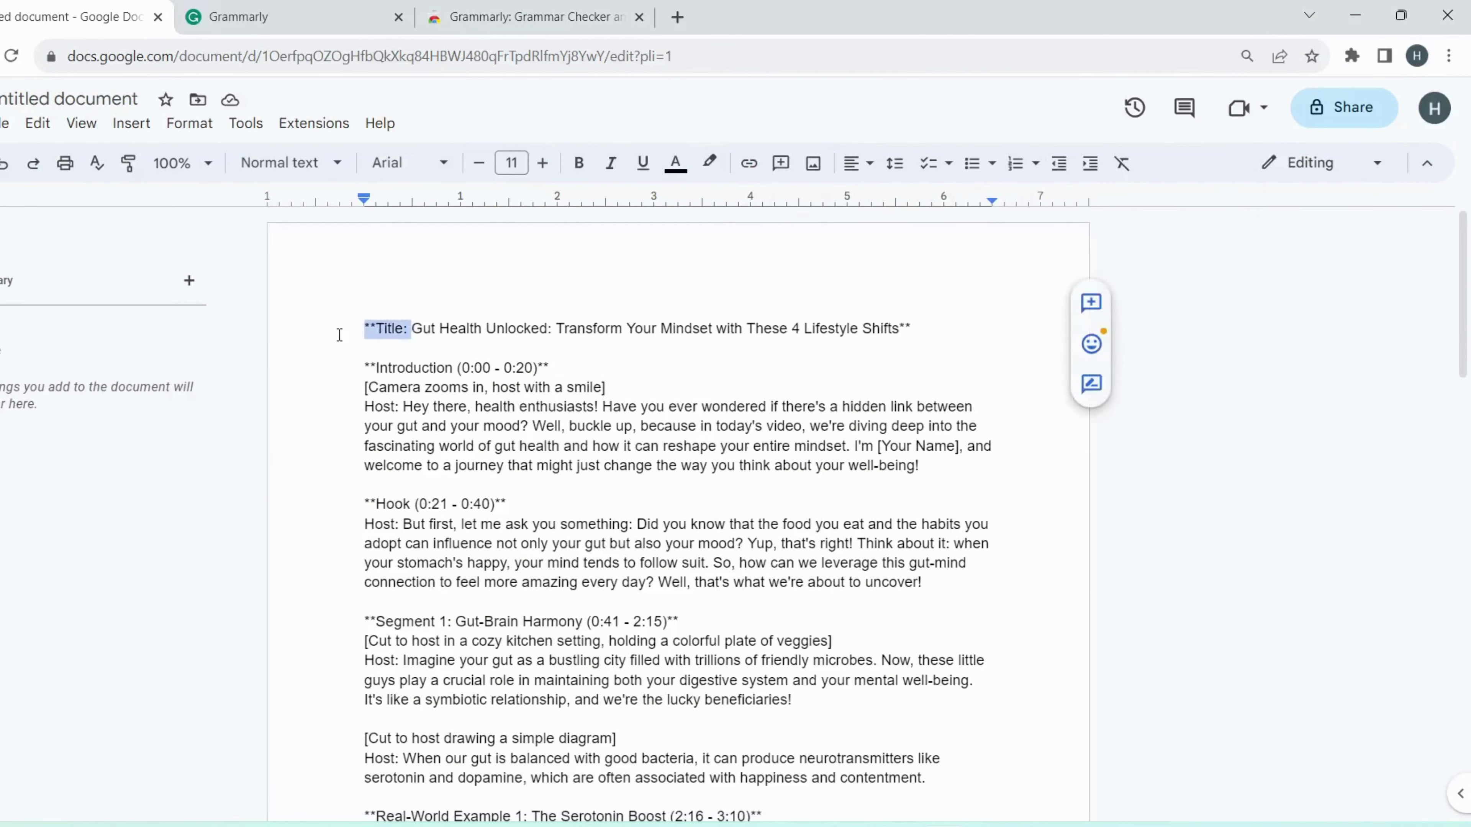
key(BackSpace)
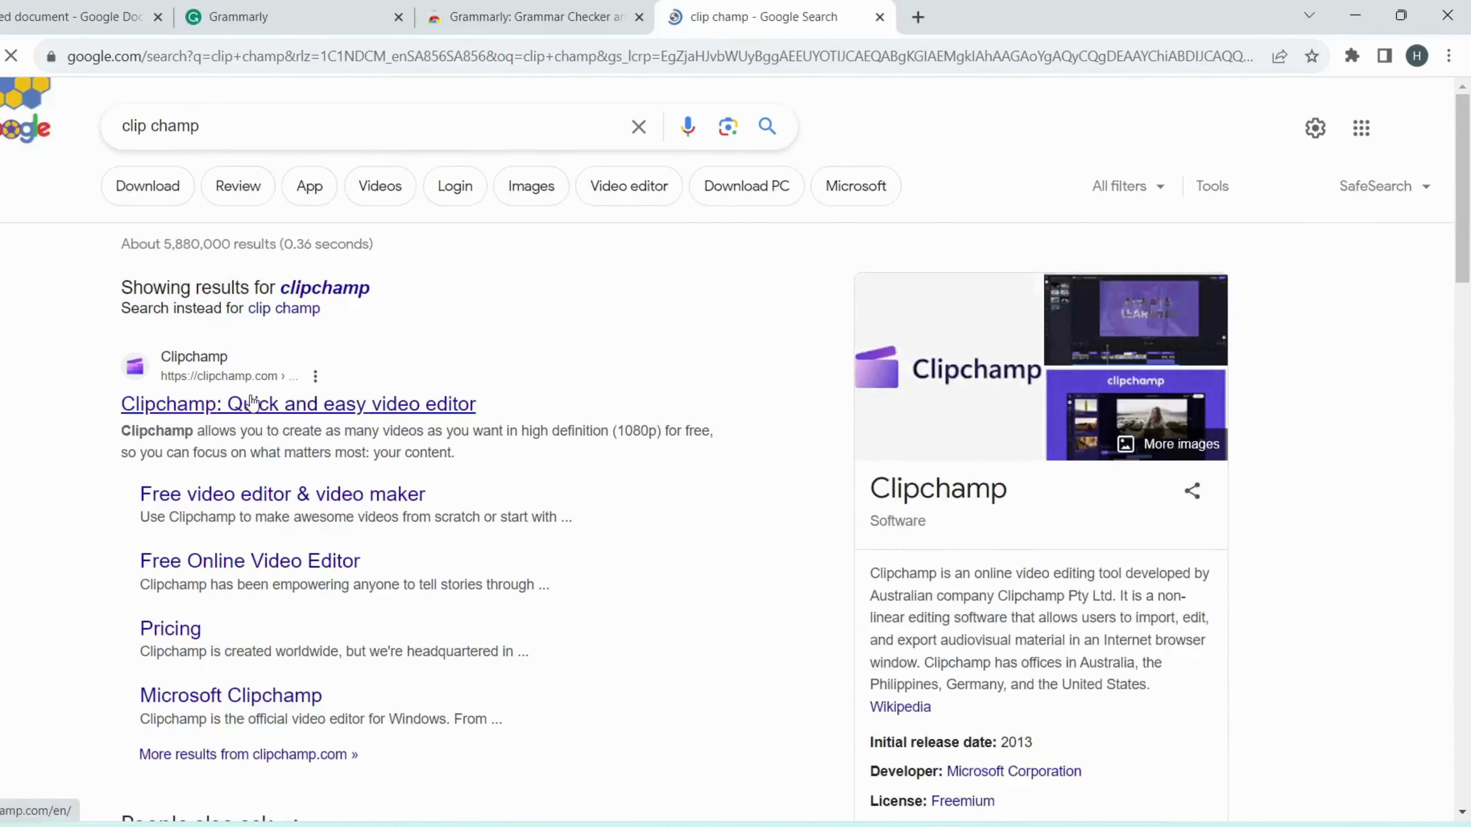
Step: Open the Clipchamp site, sign up with a Google account, and create a new video
click(254, 402)
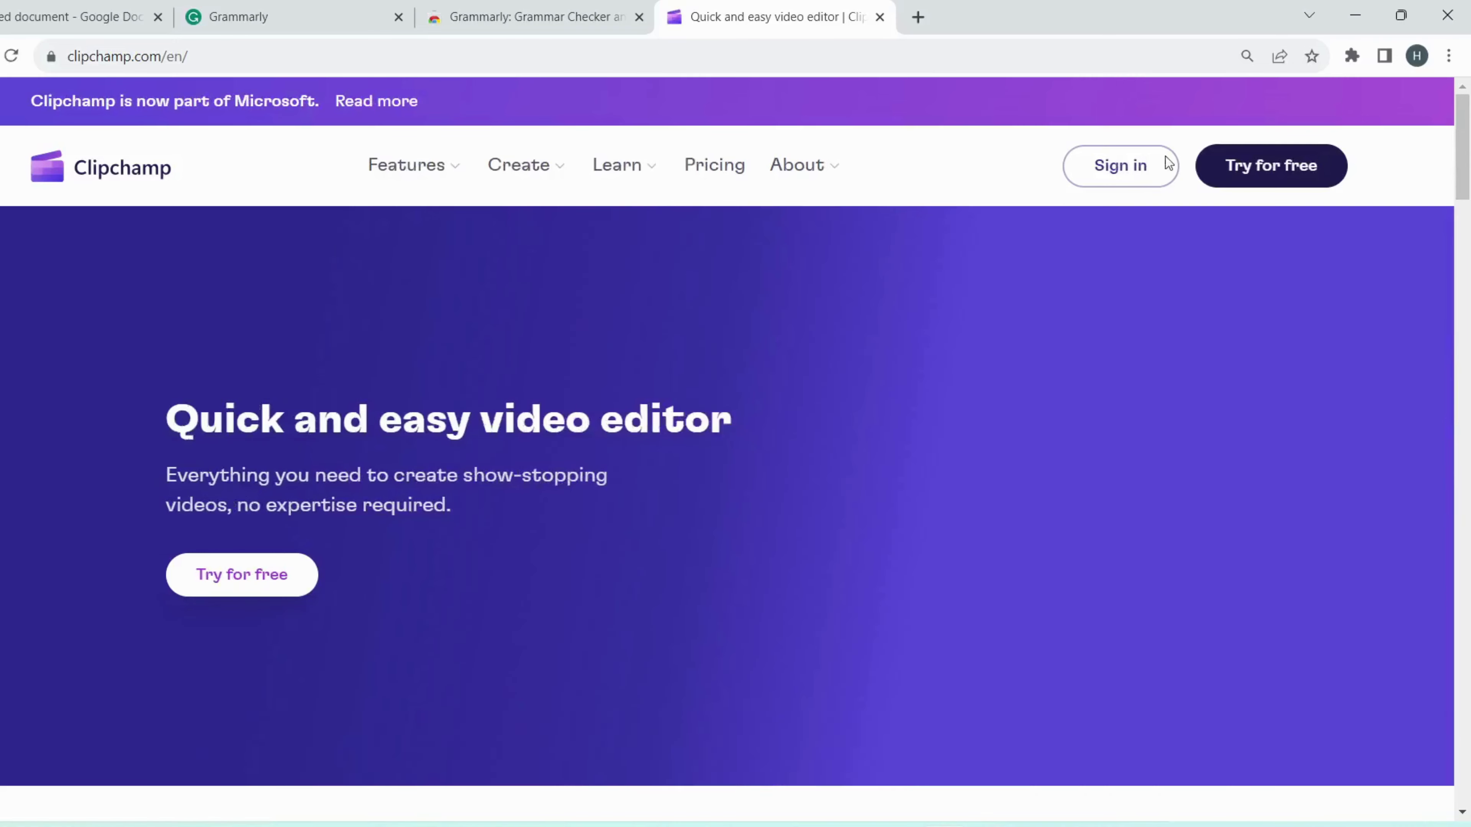
click(1231, 165)
click(754, 521)
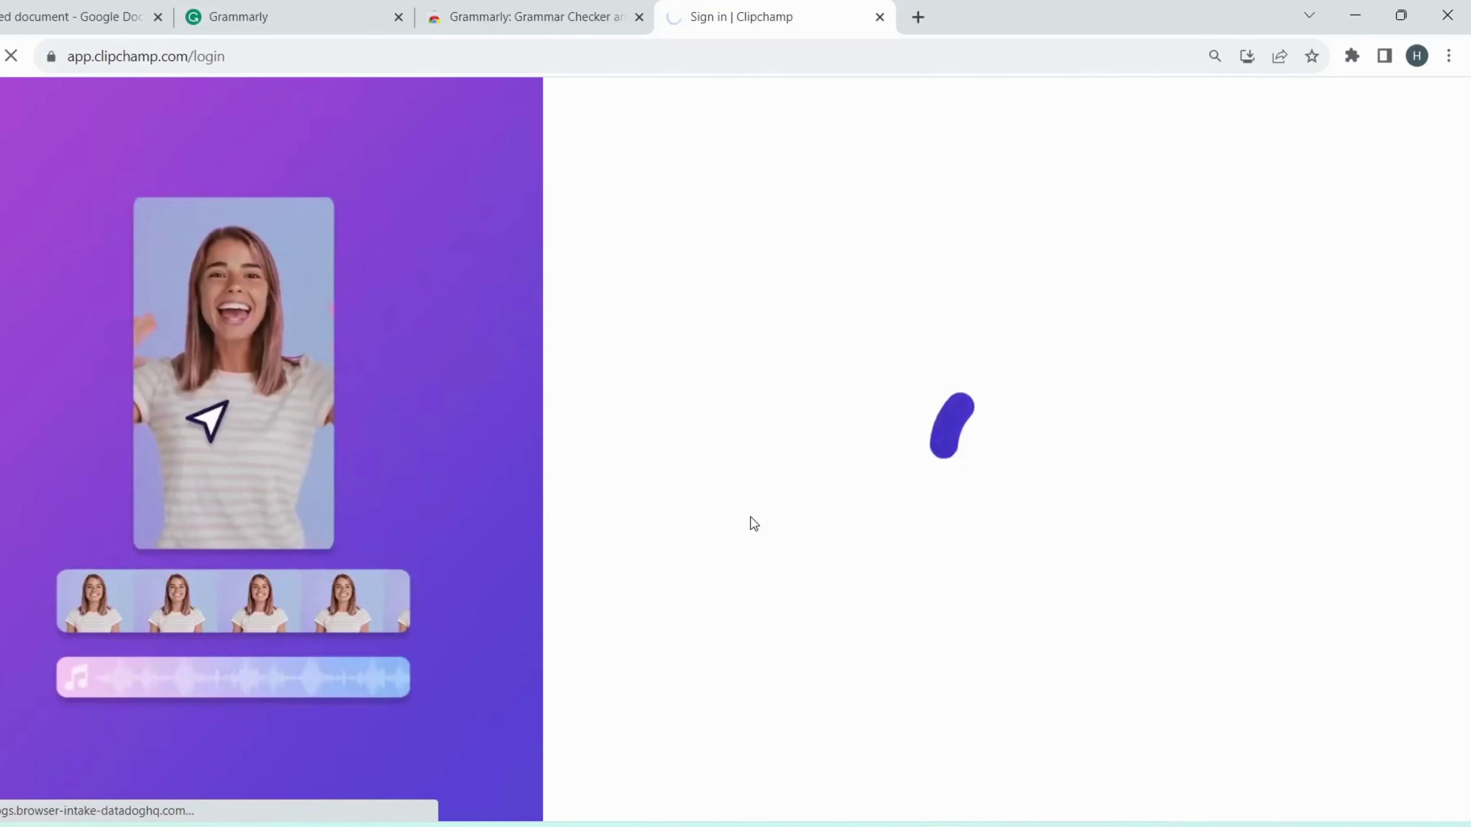
click(701, 457)
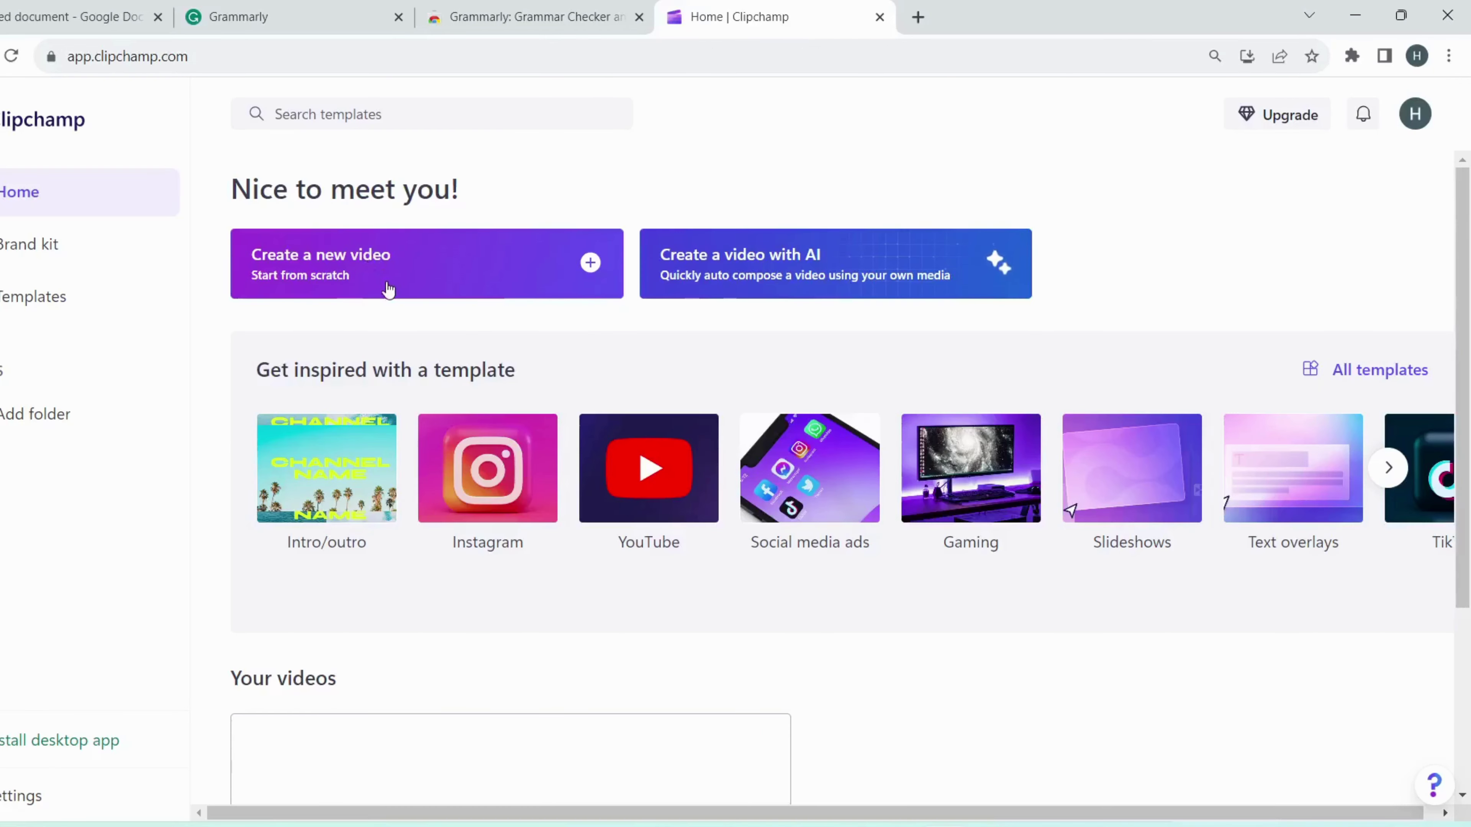
click(388, 290)
Step: Paste the Google Docs script into Clipchamp's Text to speech and choose the Jenny voice
click(110, 525)
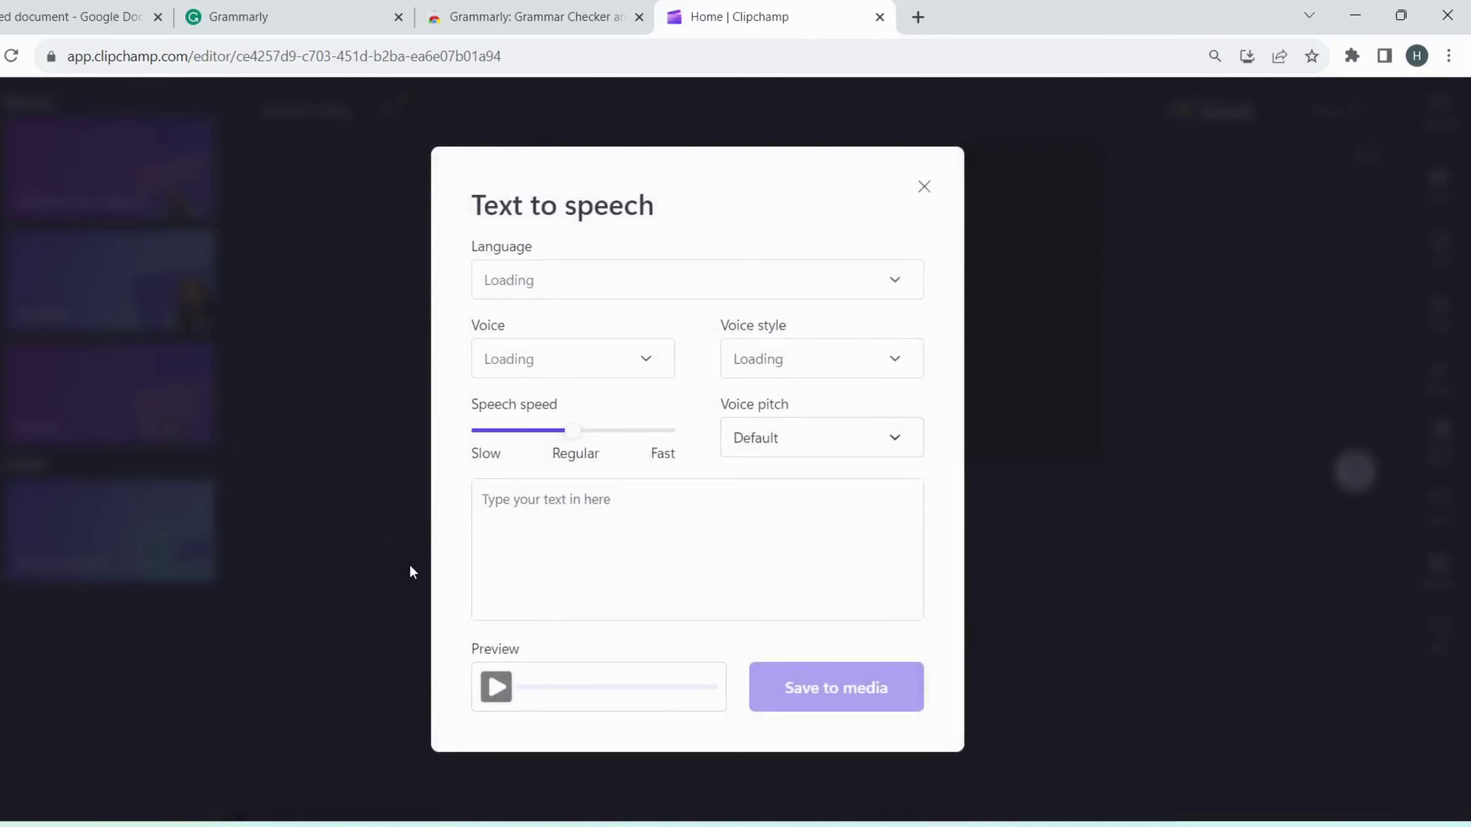
click(75, 16)
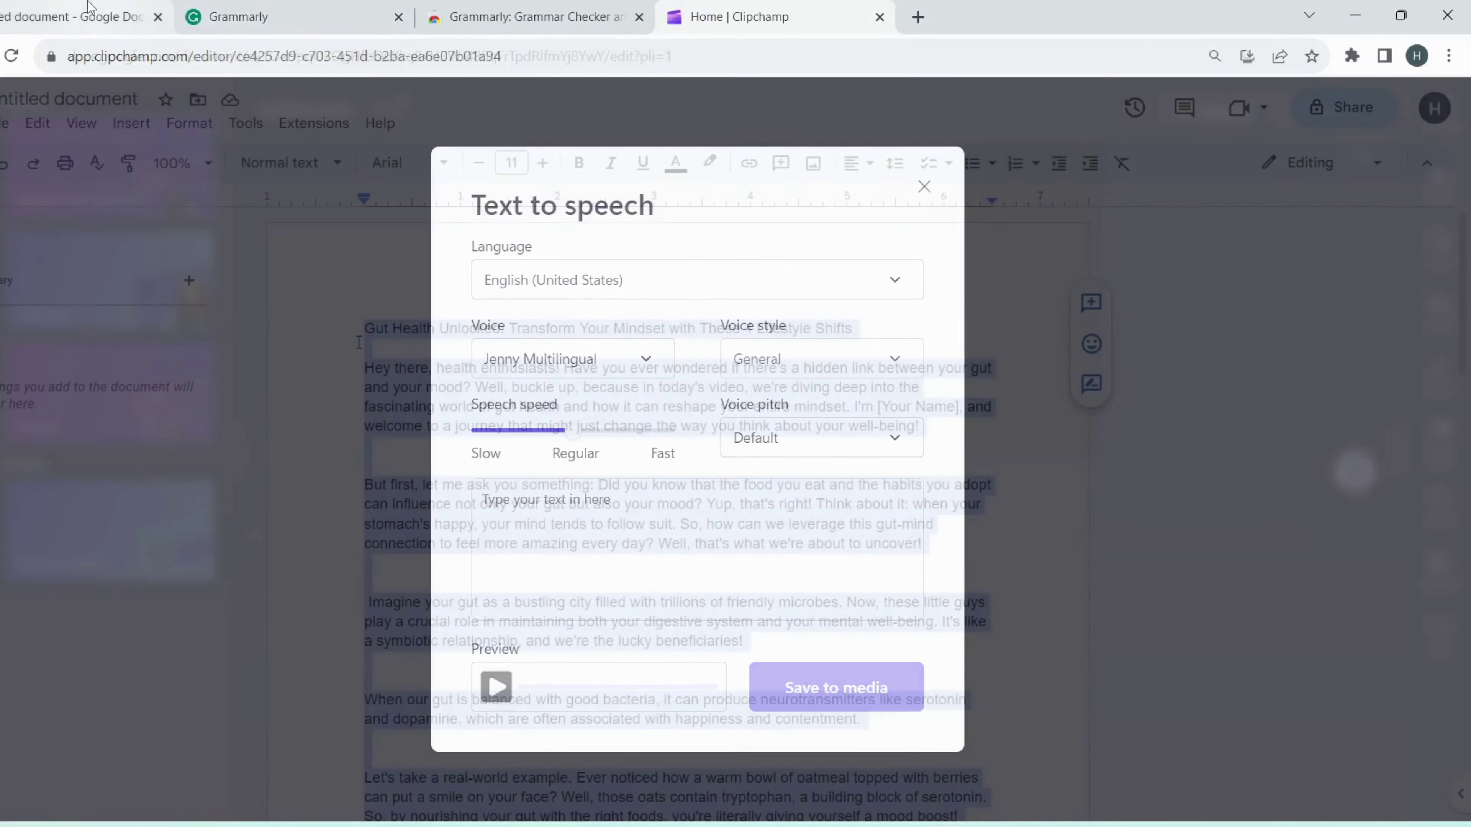
click(722, 17)
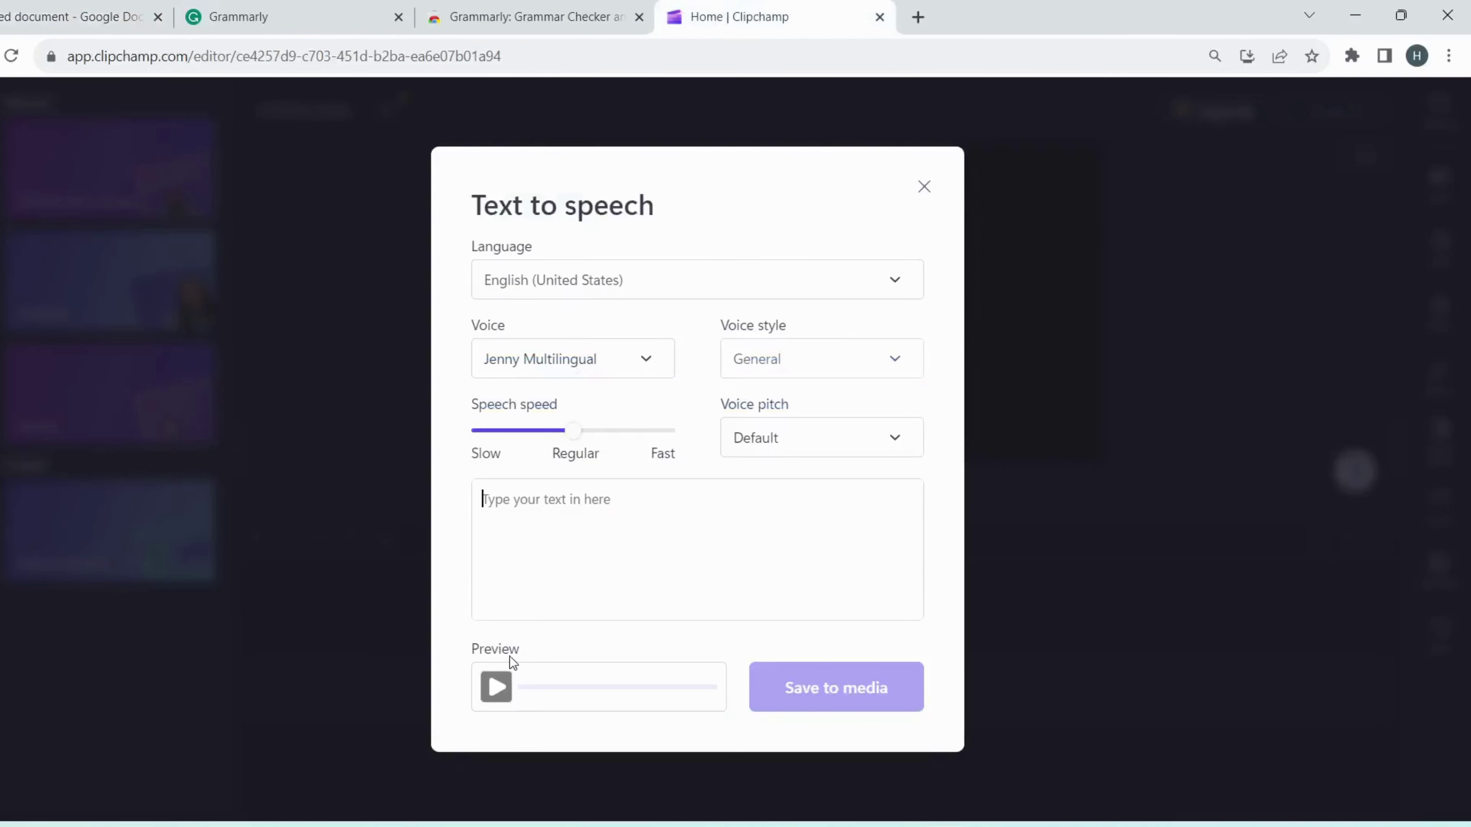
key(ctrl+v)
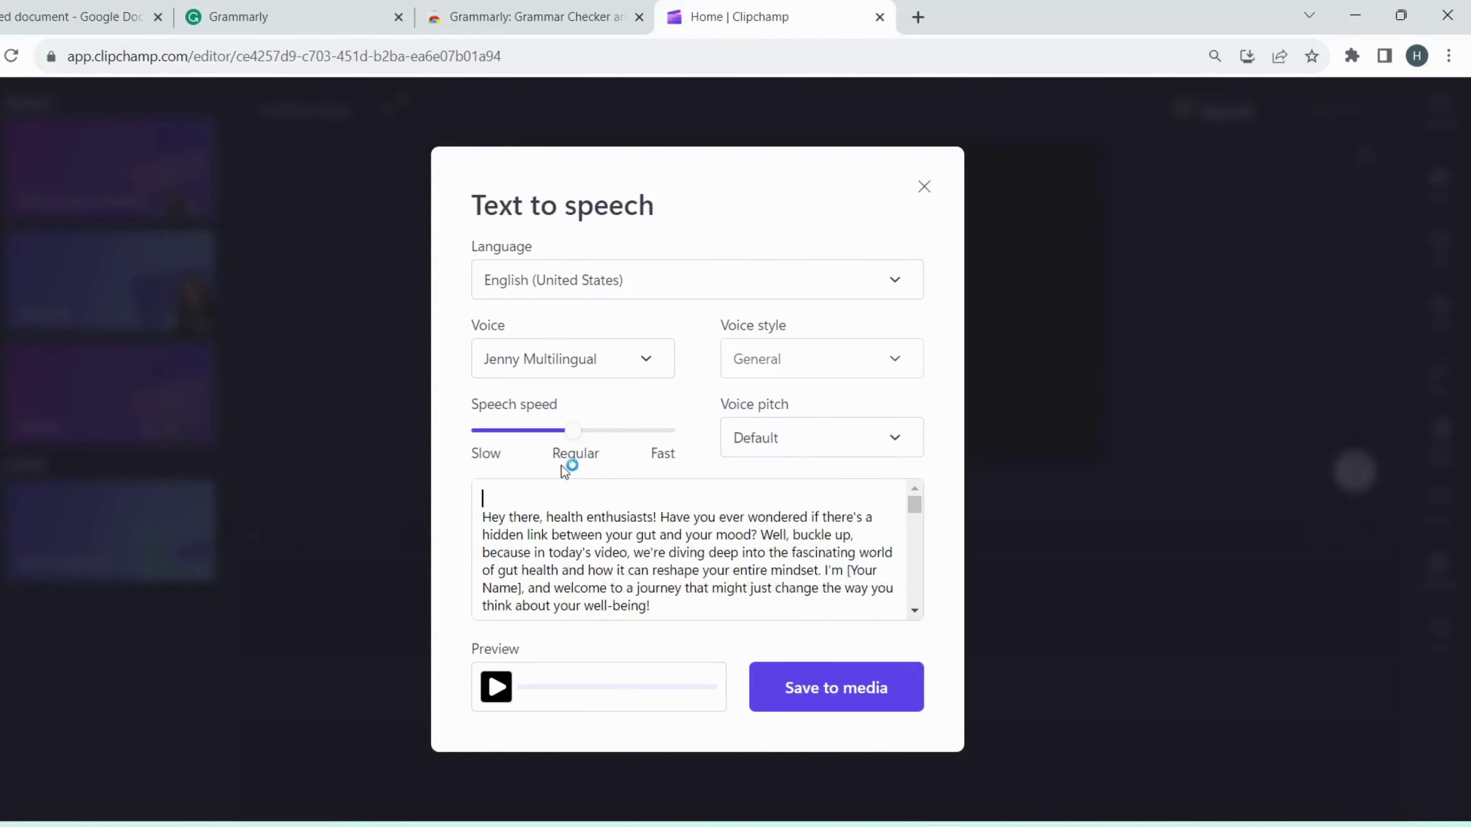
click(659, 363)
click(569, 446)
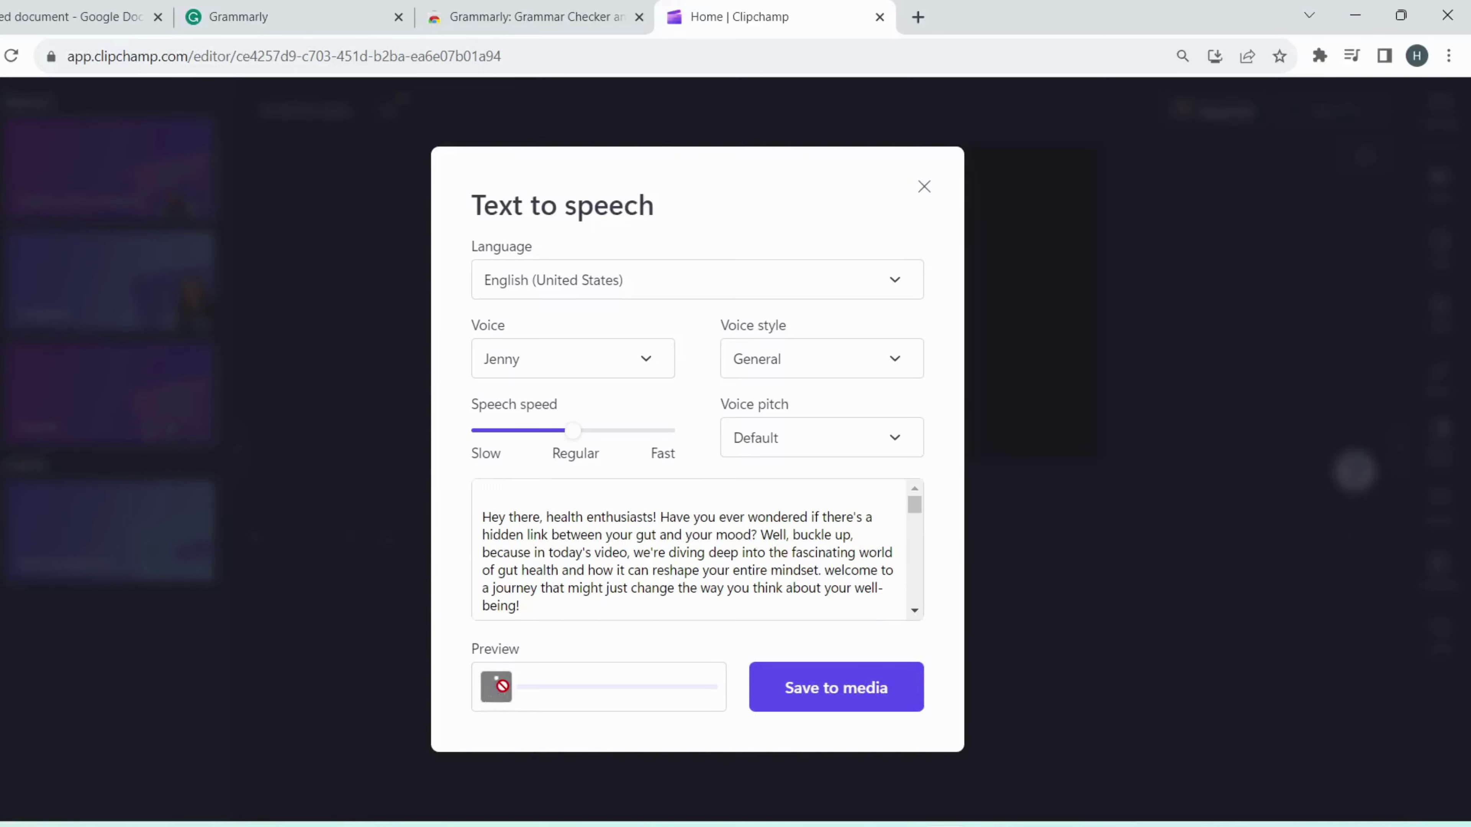
Step: Browse the voice style options and save the Jenny voiceover to the media library
scroll(572, 620, down, 4)
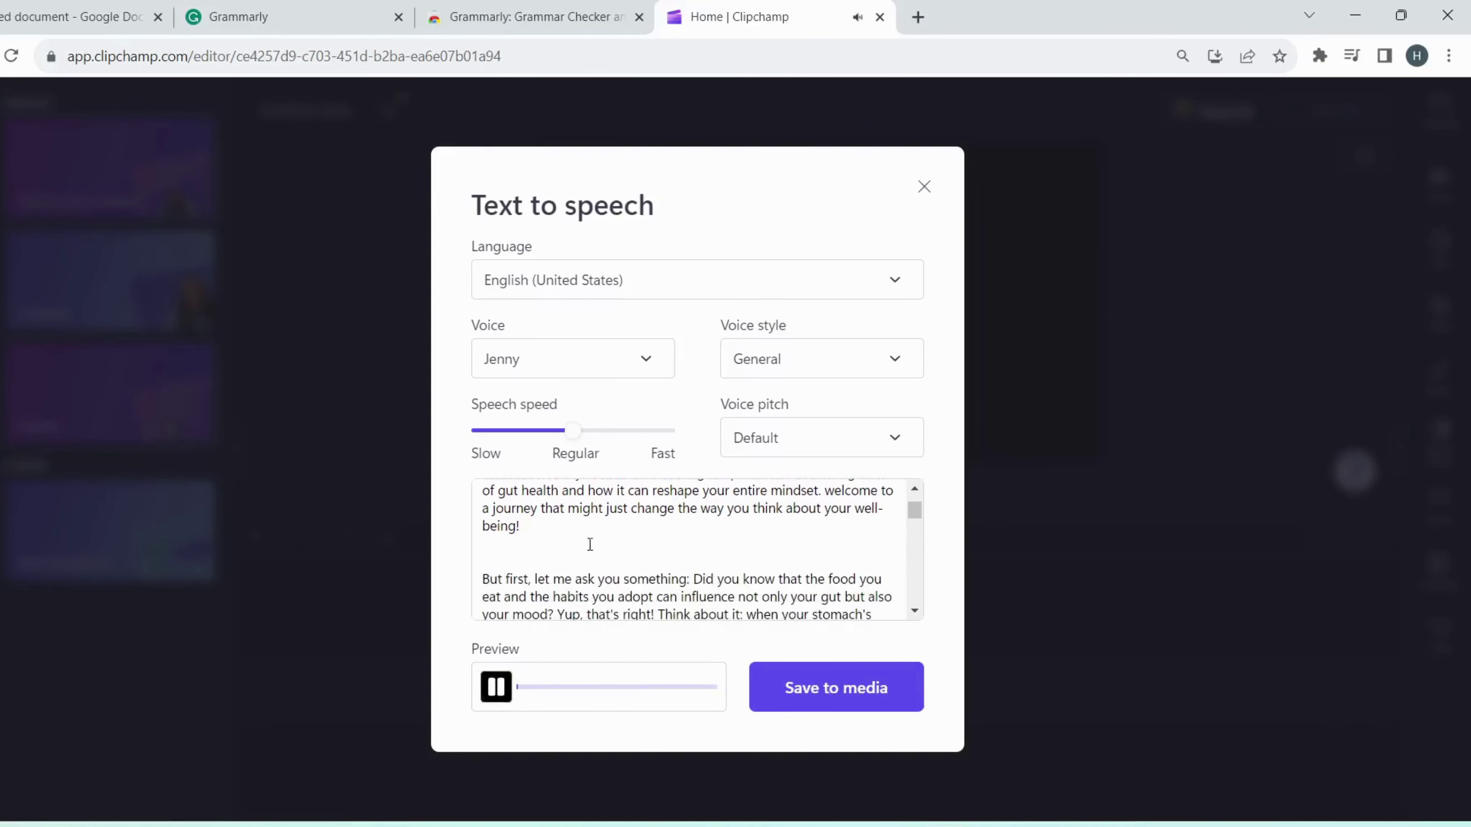
drag(597, 531, 827, 392)
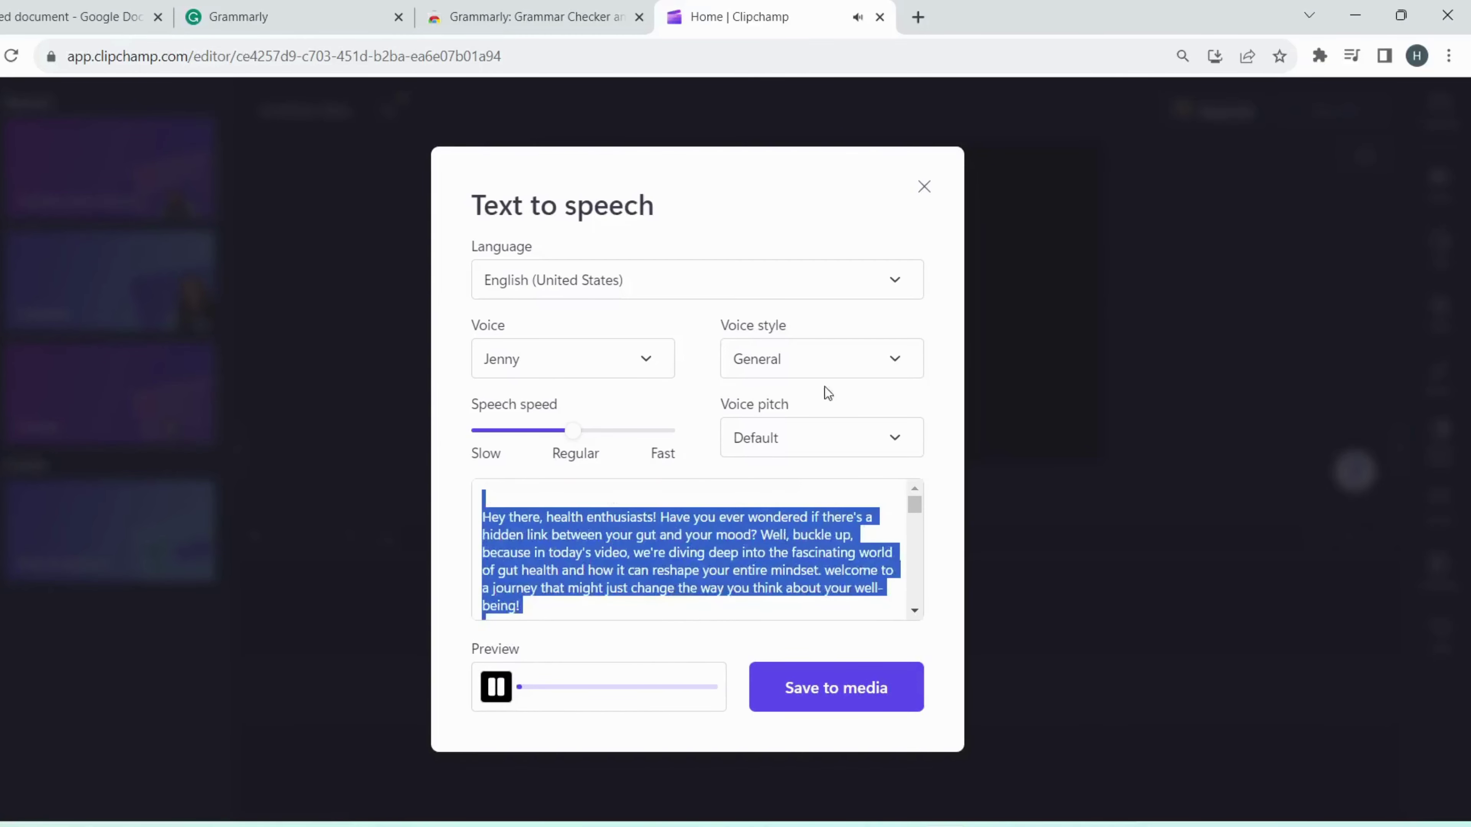
click(926, 402)
click(895, 360)
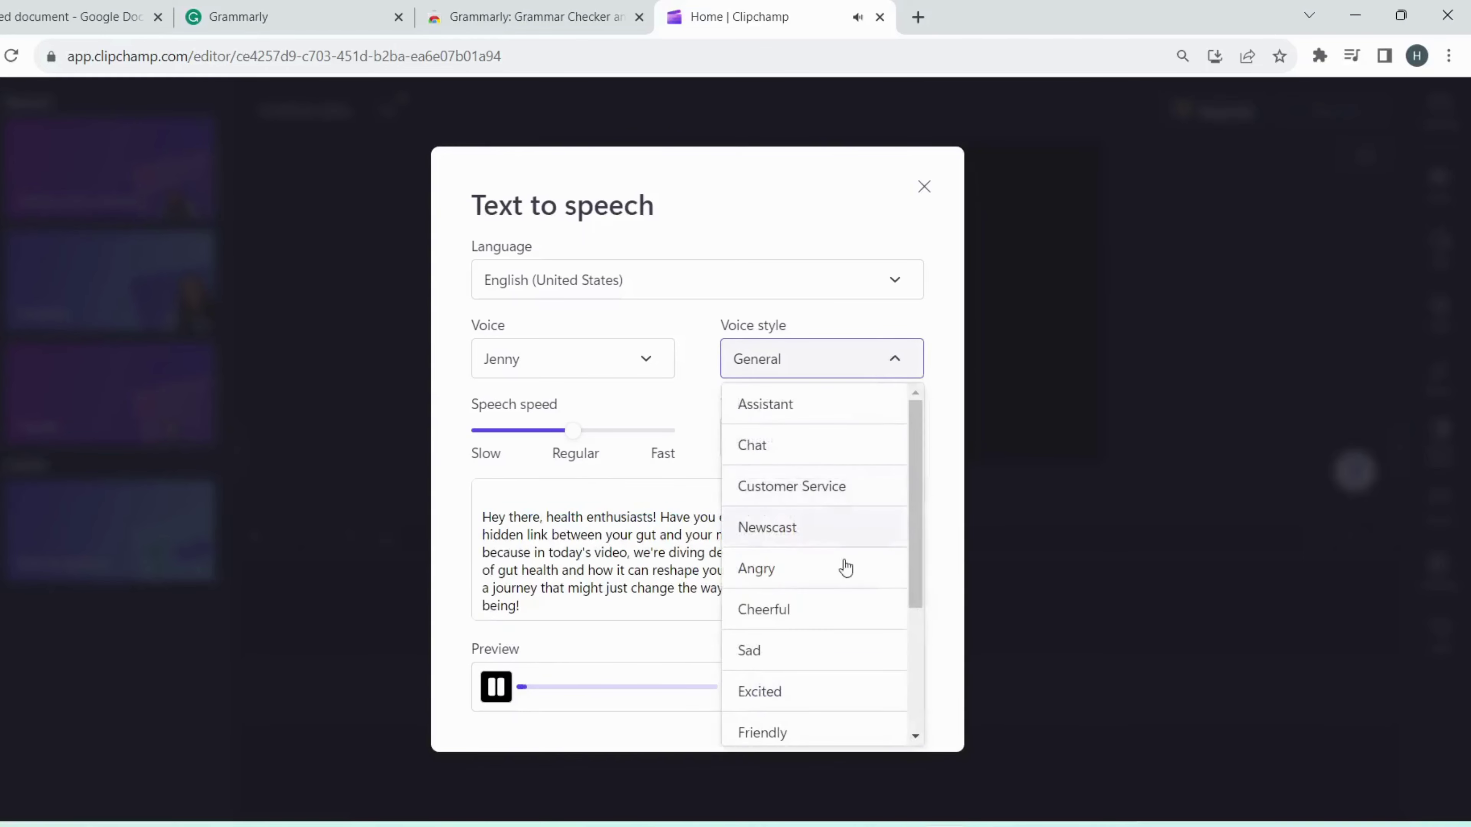
scroll(838, 484, down, 3)
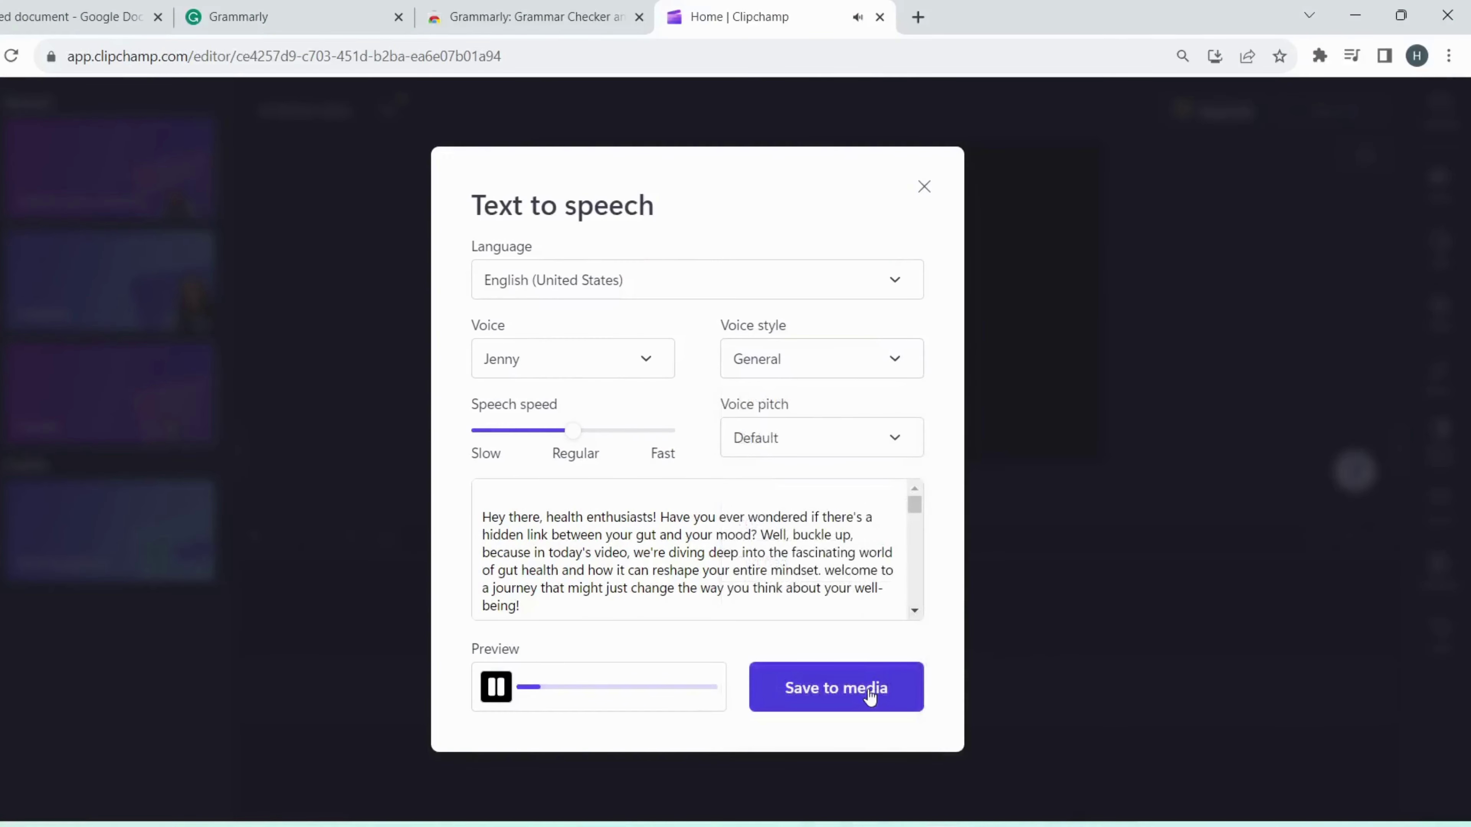
click(869, 693)
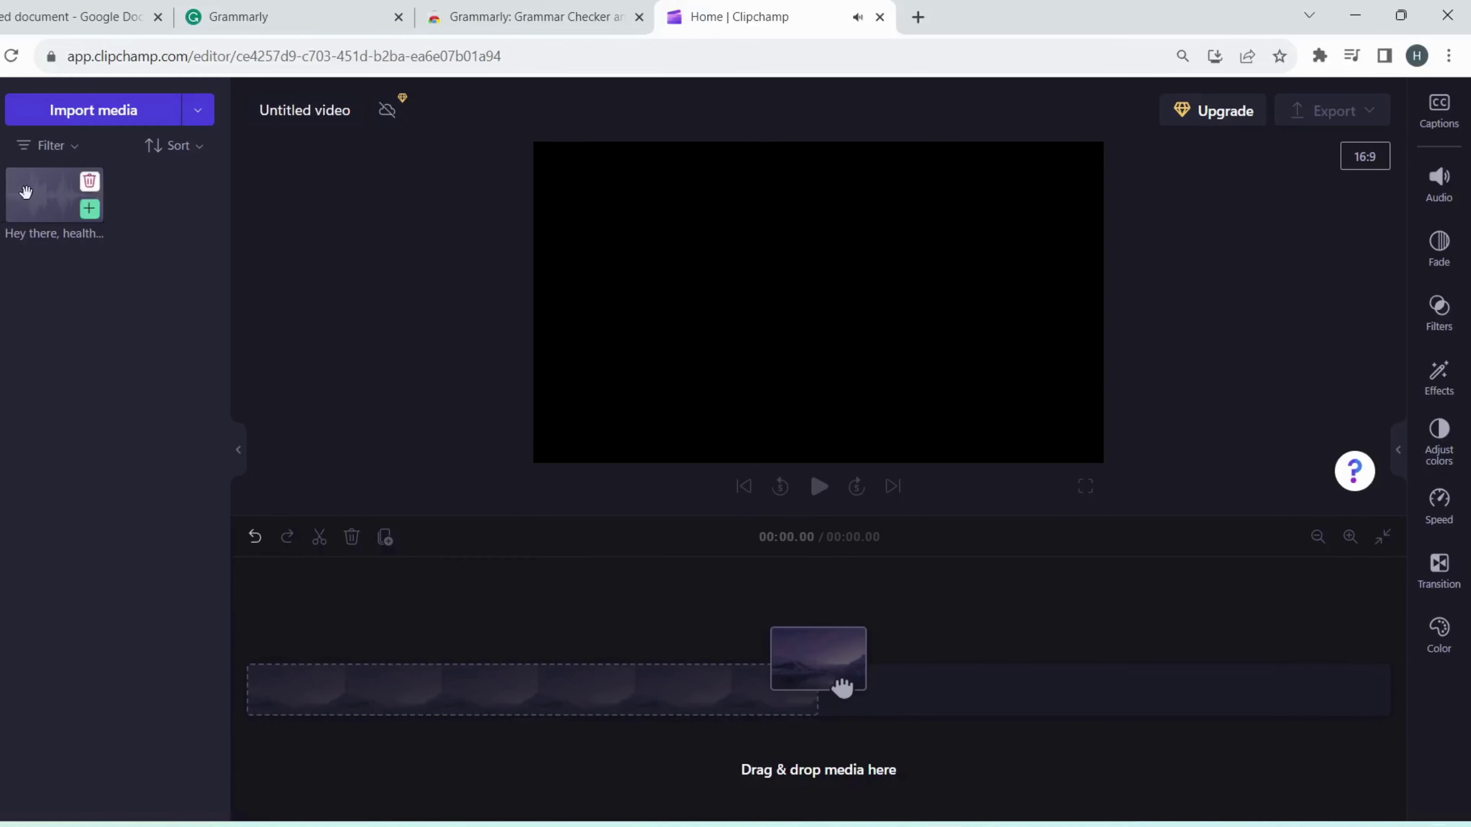
Step: Drop the 3:06 voiceover onto the timeline and export the video at 480p
mouse_move(26, 192)
mouse_down()
mouse_move(282, 587)
mouse_move(284, 721)
mouse_move(315, 698)
mouse_up()
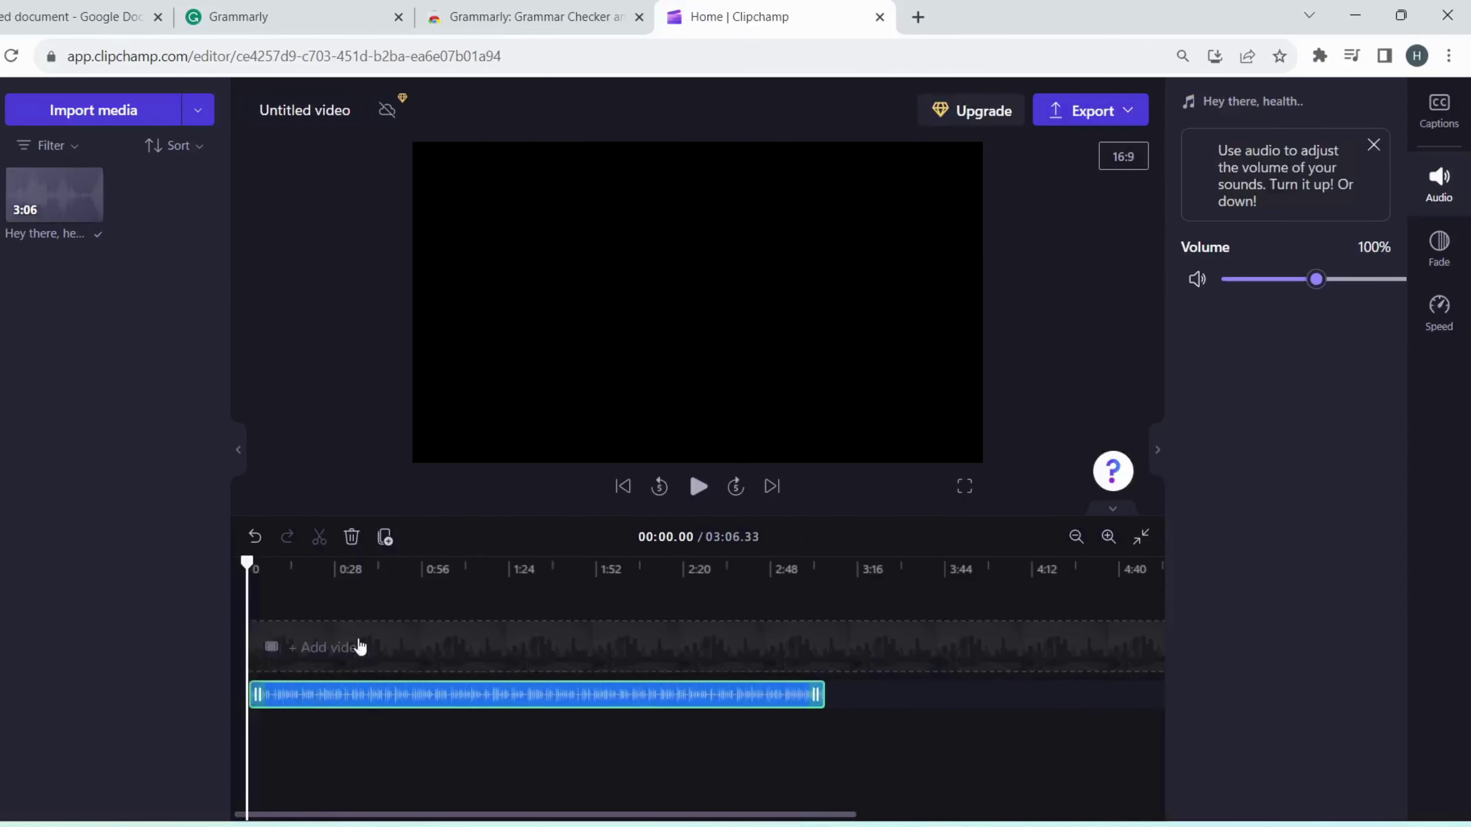
click(1090, 113)
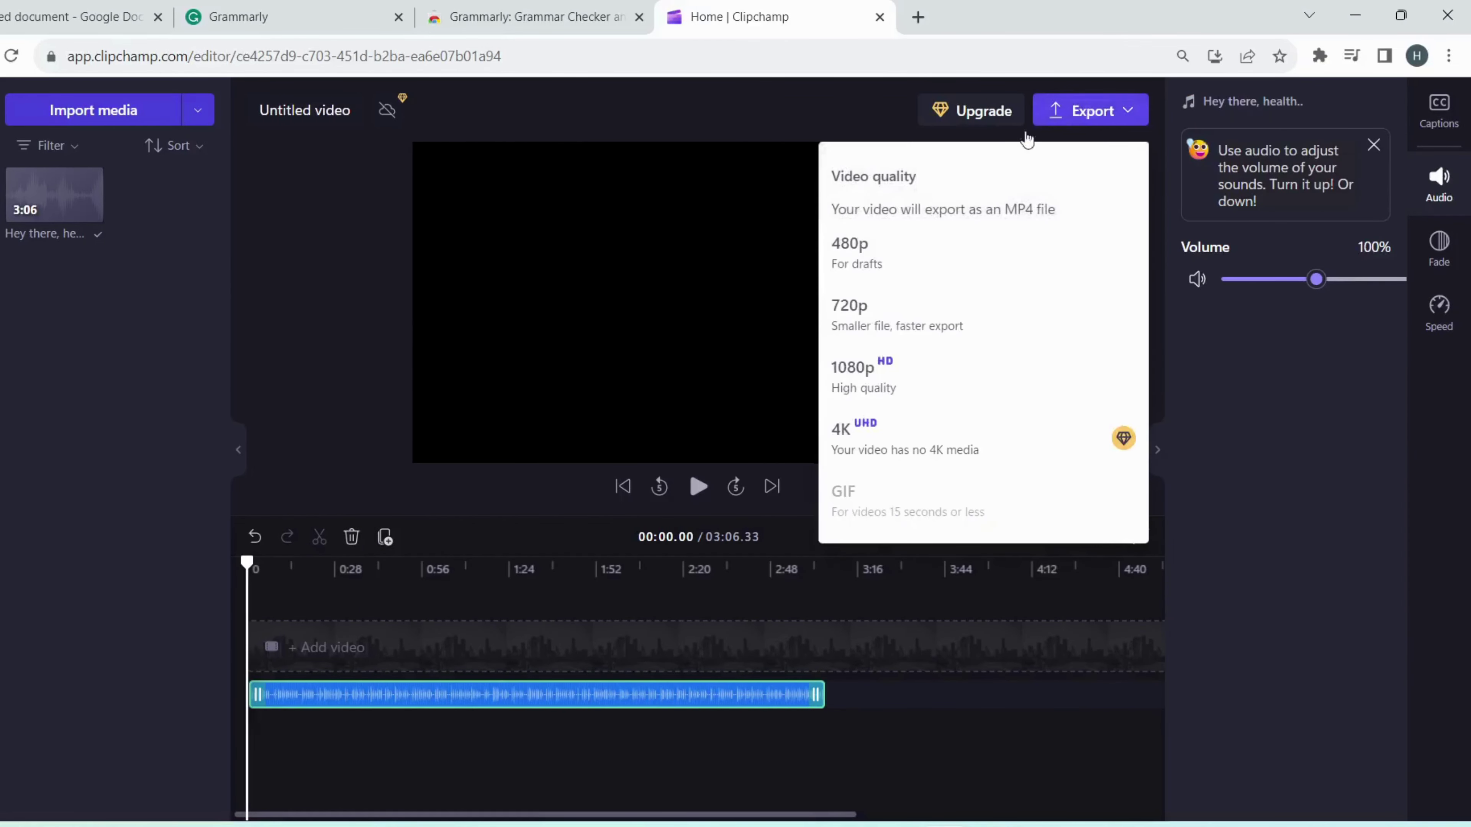
click(920, 262)
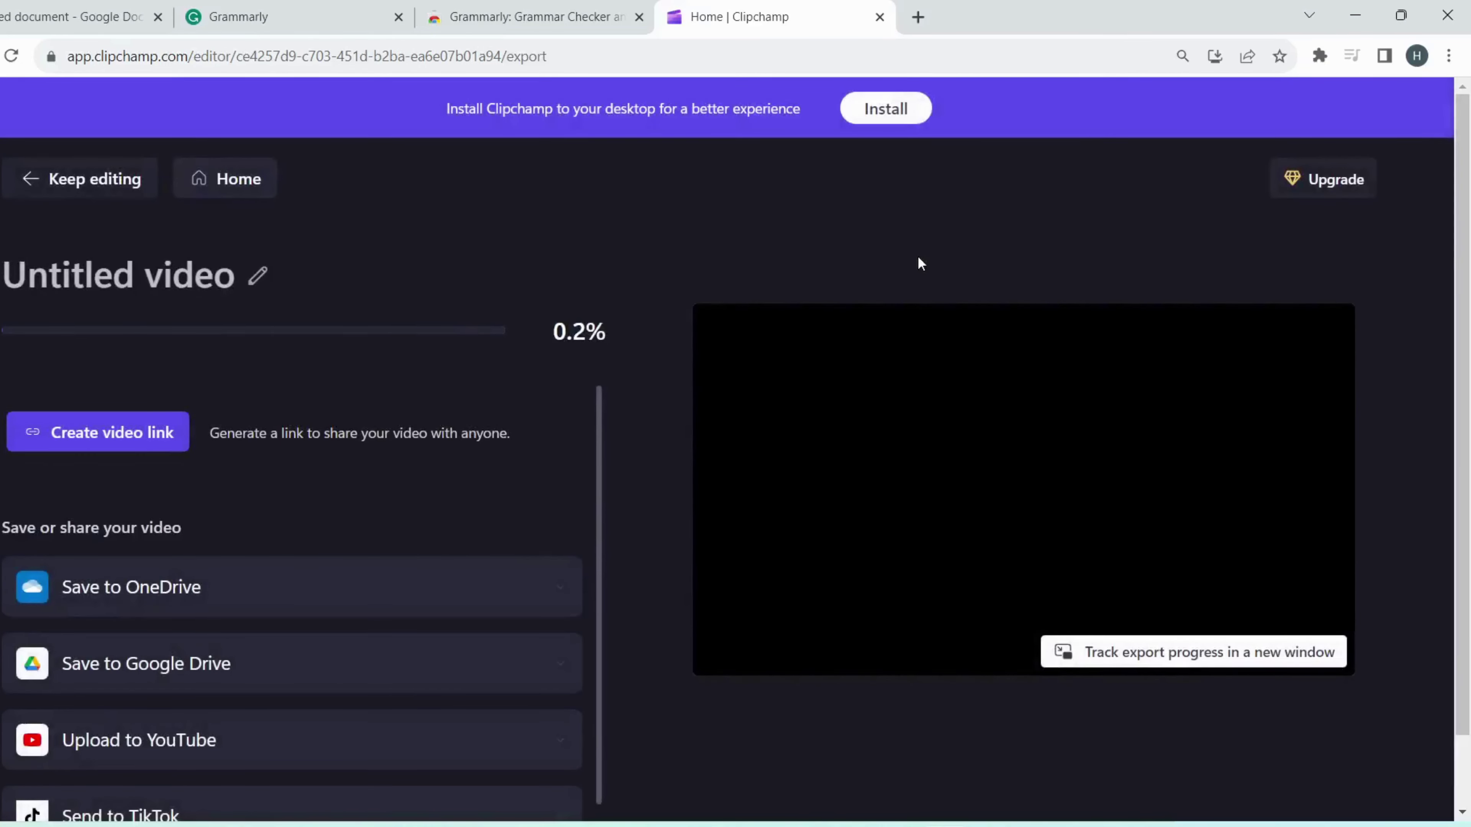
Step: Search 'covert mp 4 to mp 3' in a new tab and open CloudConvert's MP4 to MP3 converter
click(924, 6)
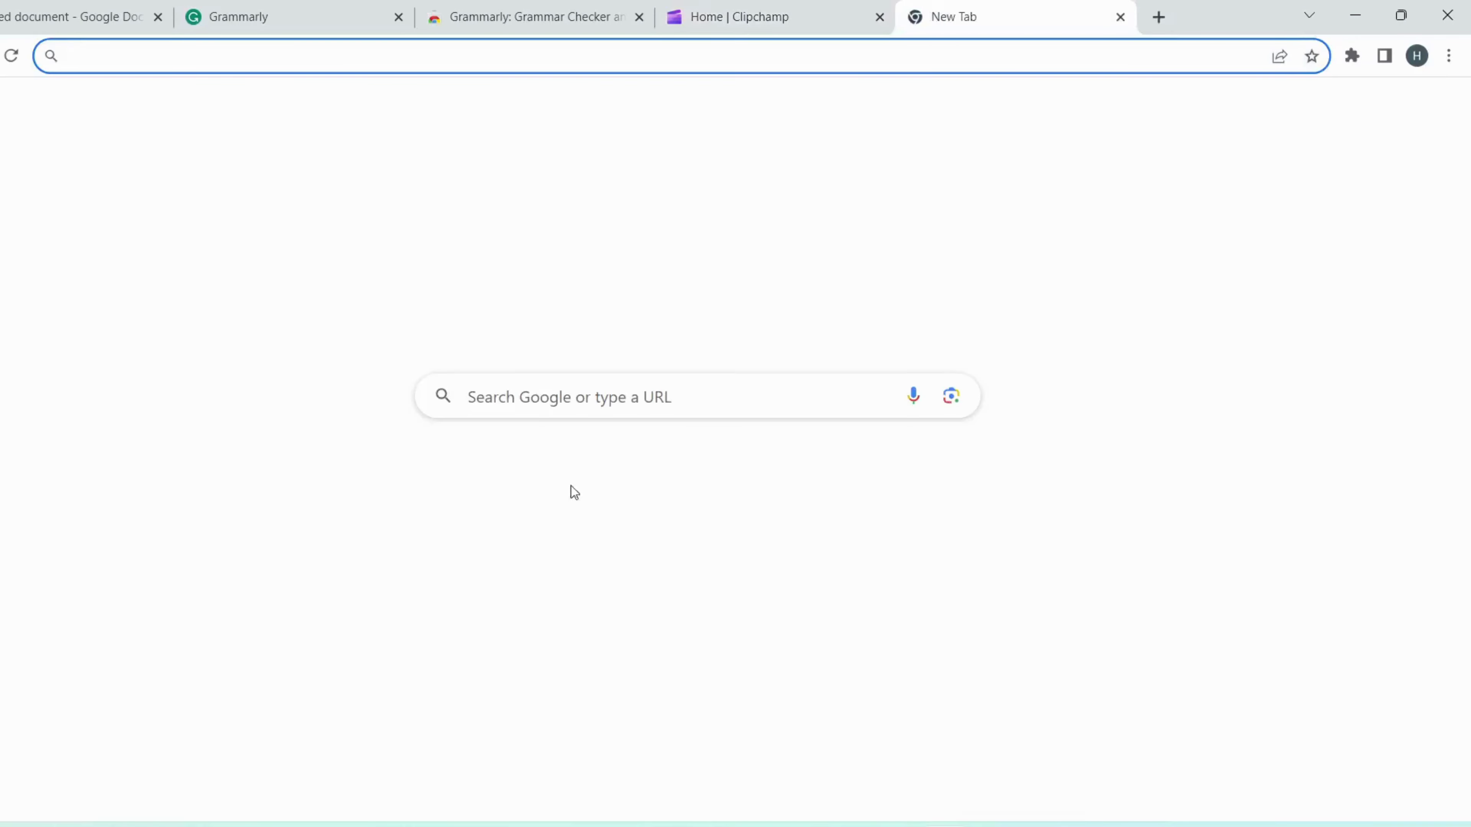
click(617, 391)
text(covert mp )
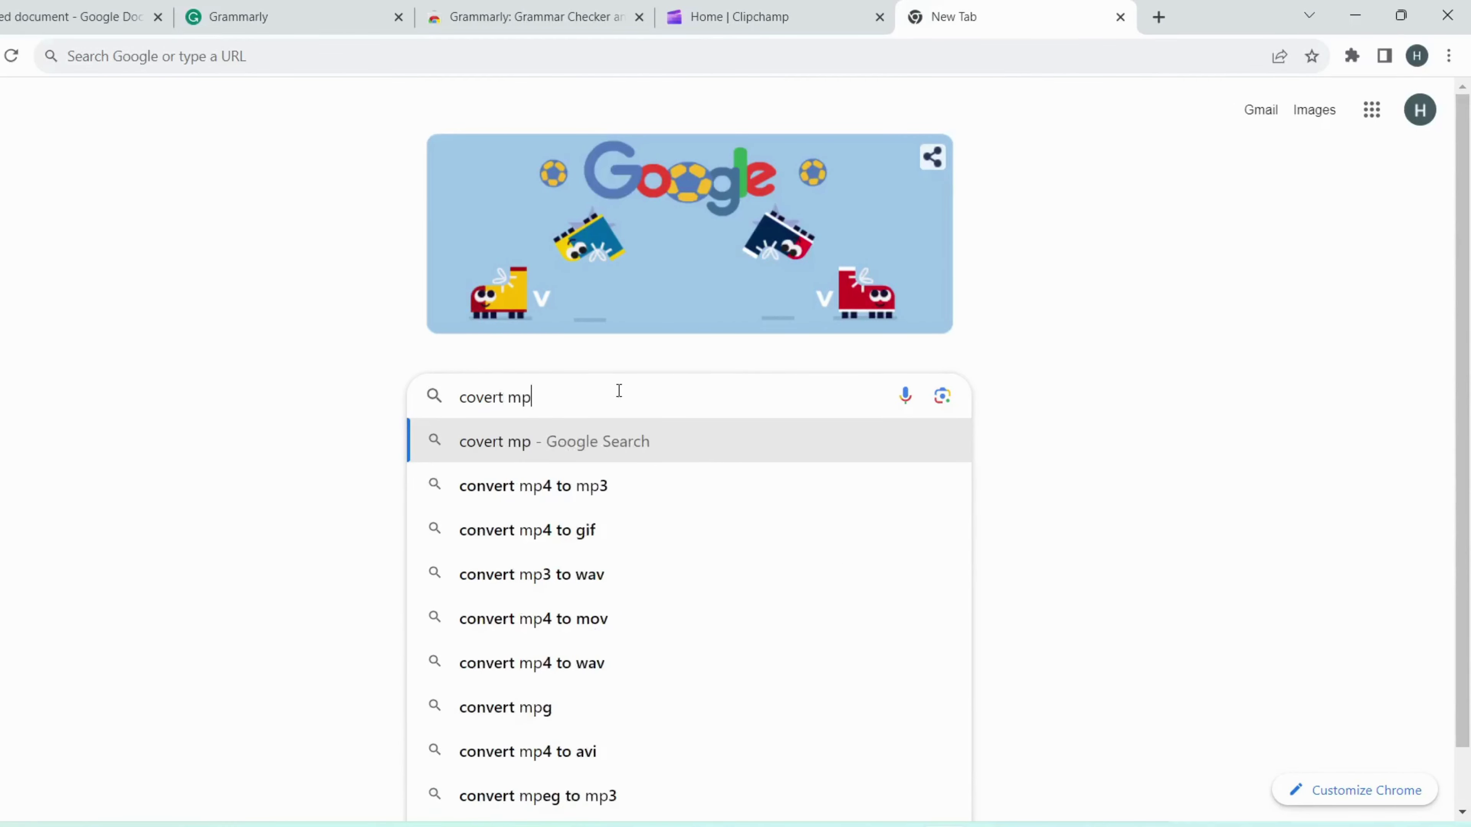
text(4 to mp 3)
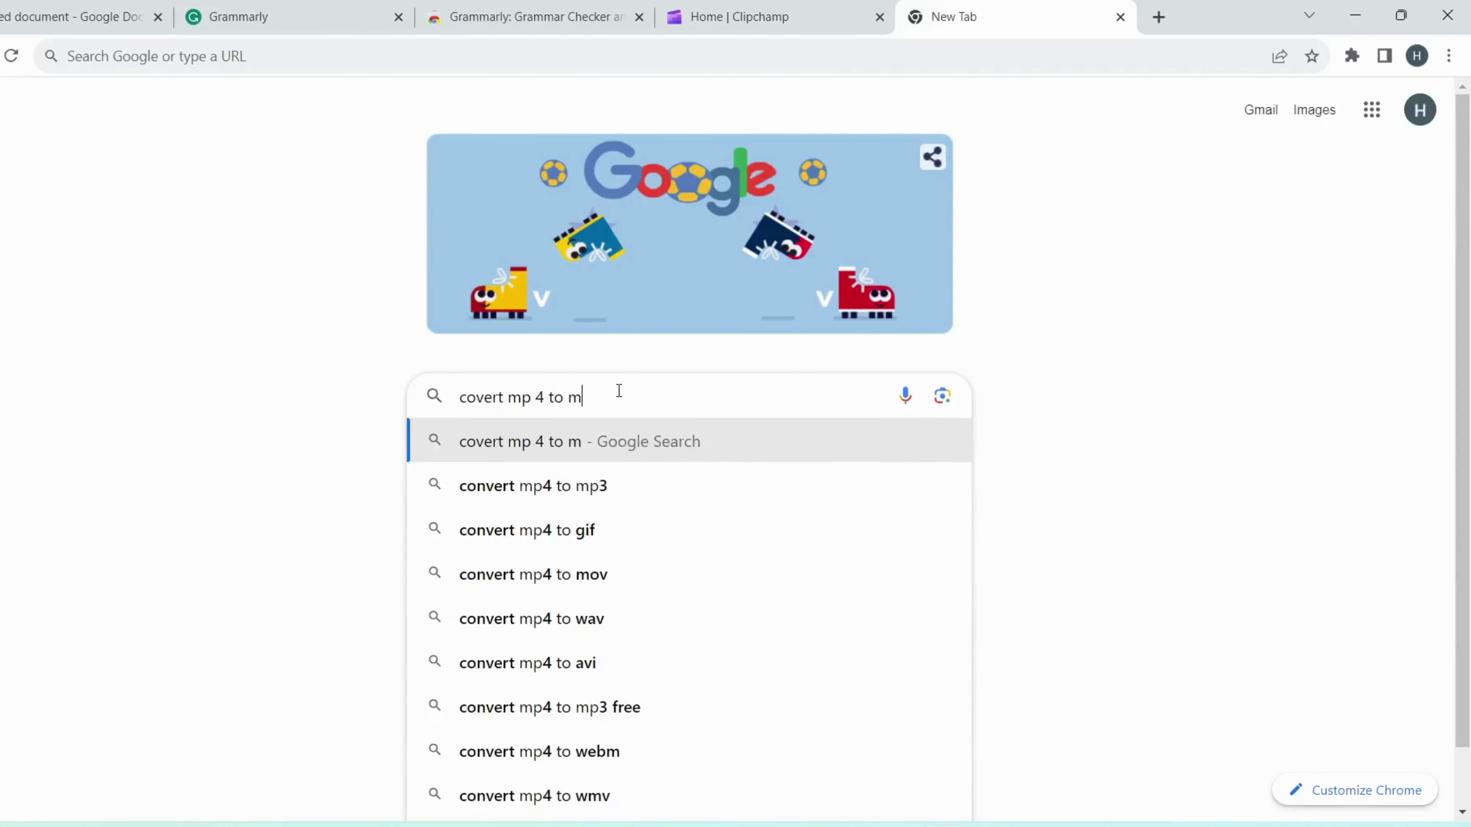
key(Return)
scroll(219, 456, down, 5)
click(219, 503)
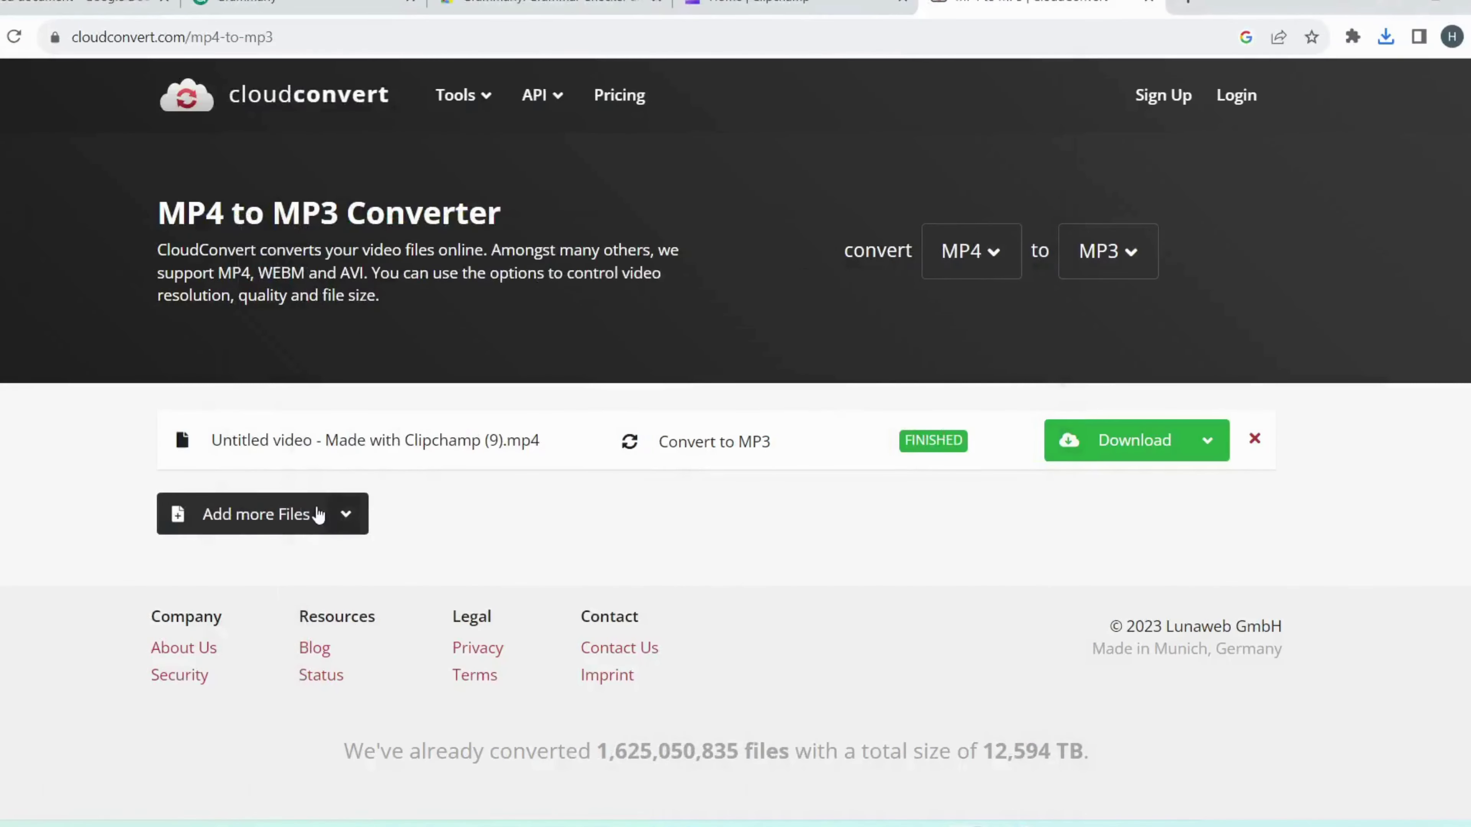
Step: Convert the exported Clipchamp video to a 3:06 MP3 and download it
click(318, 514)
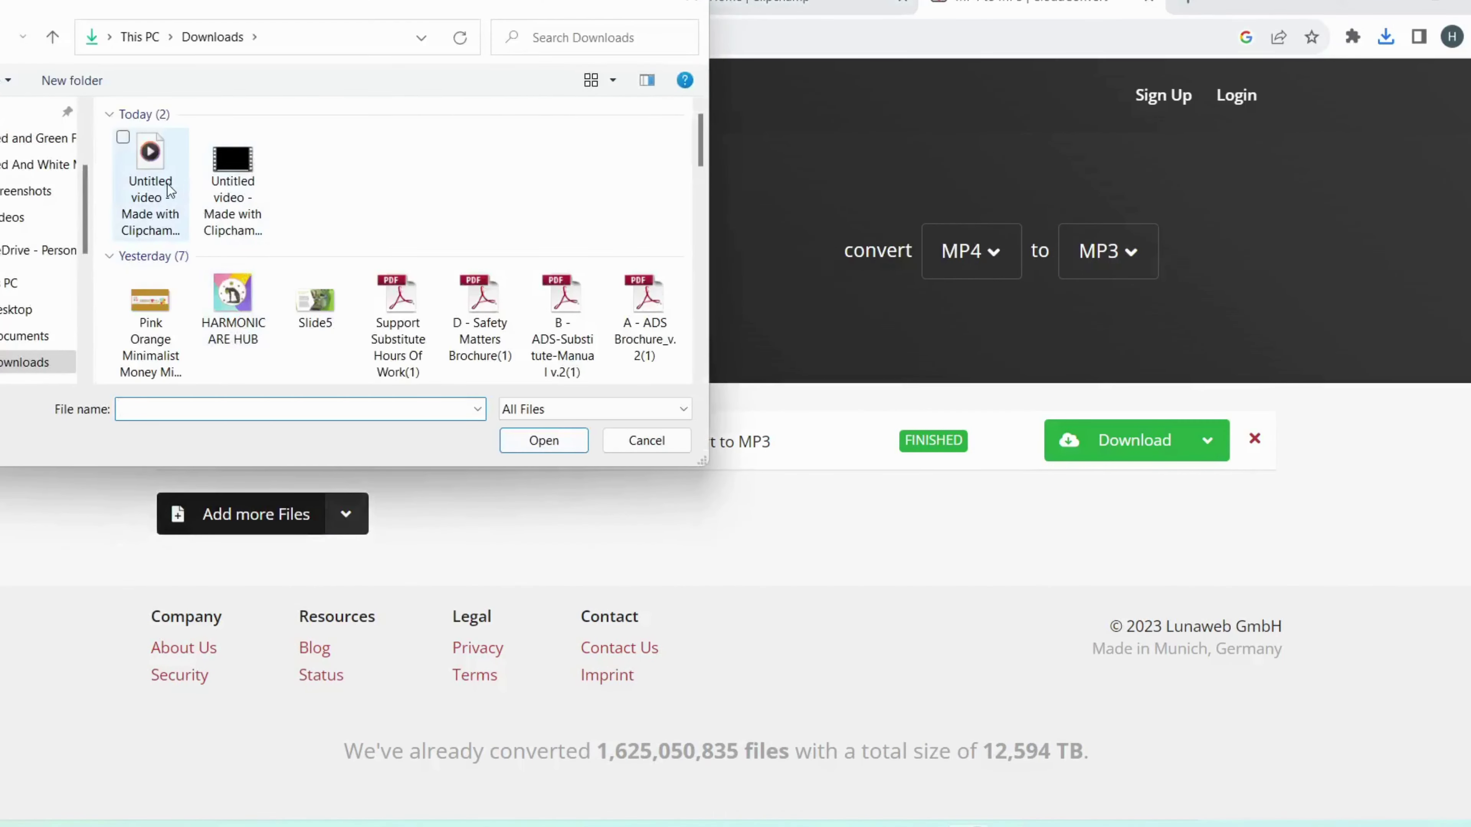
click(171, 191)
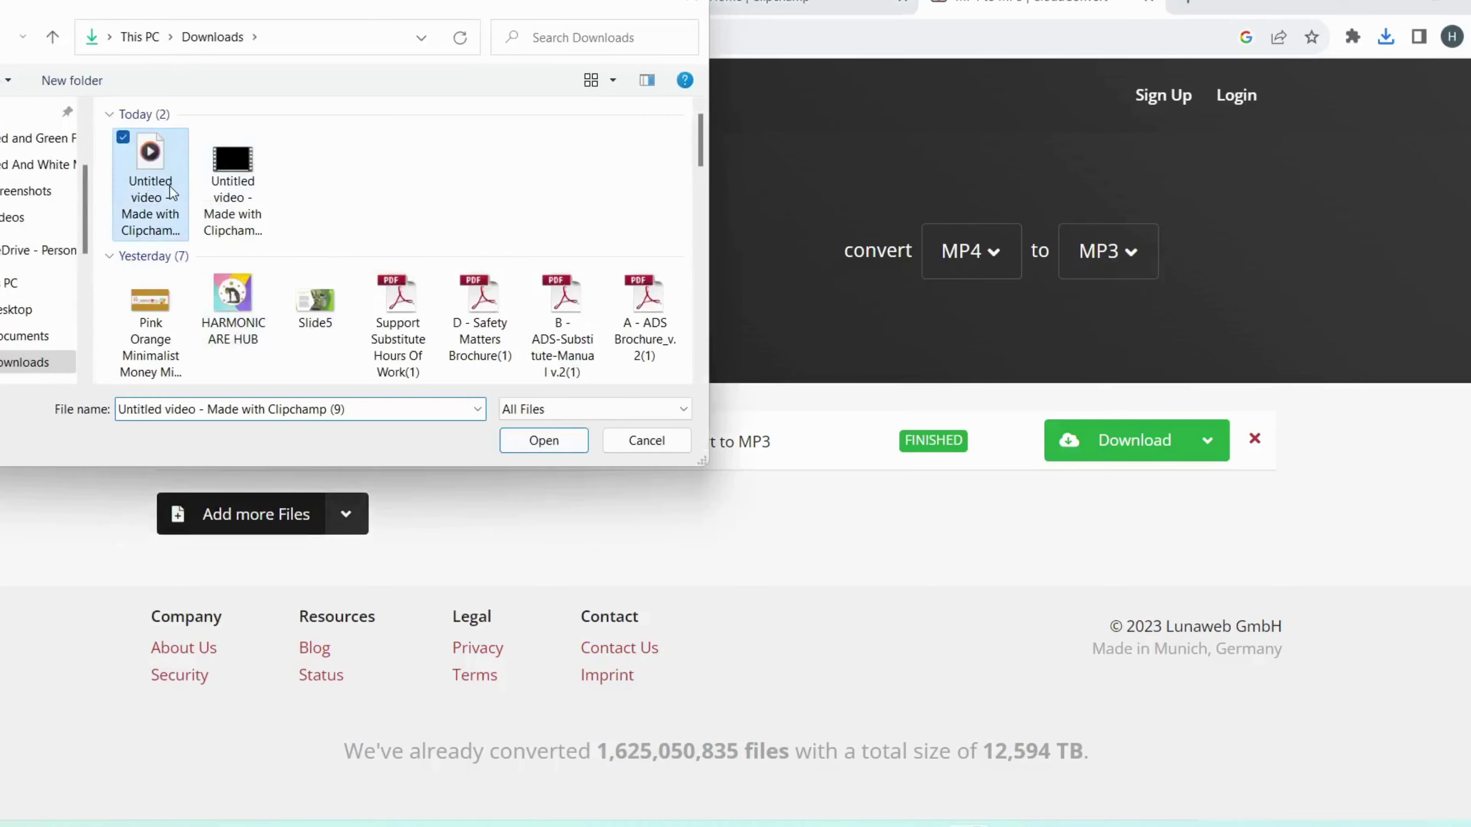
click(231, 197)
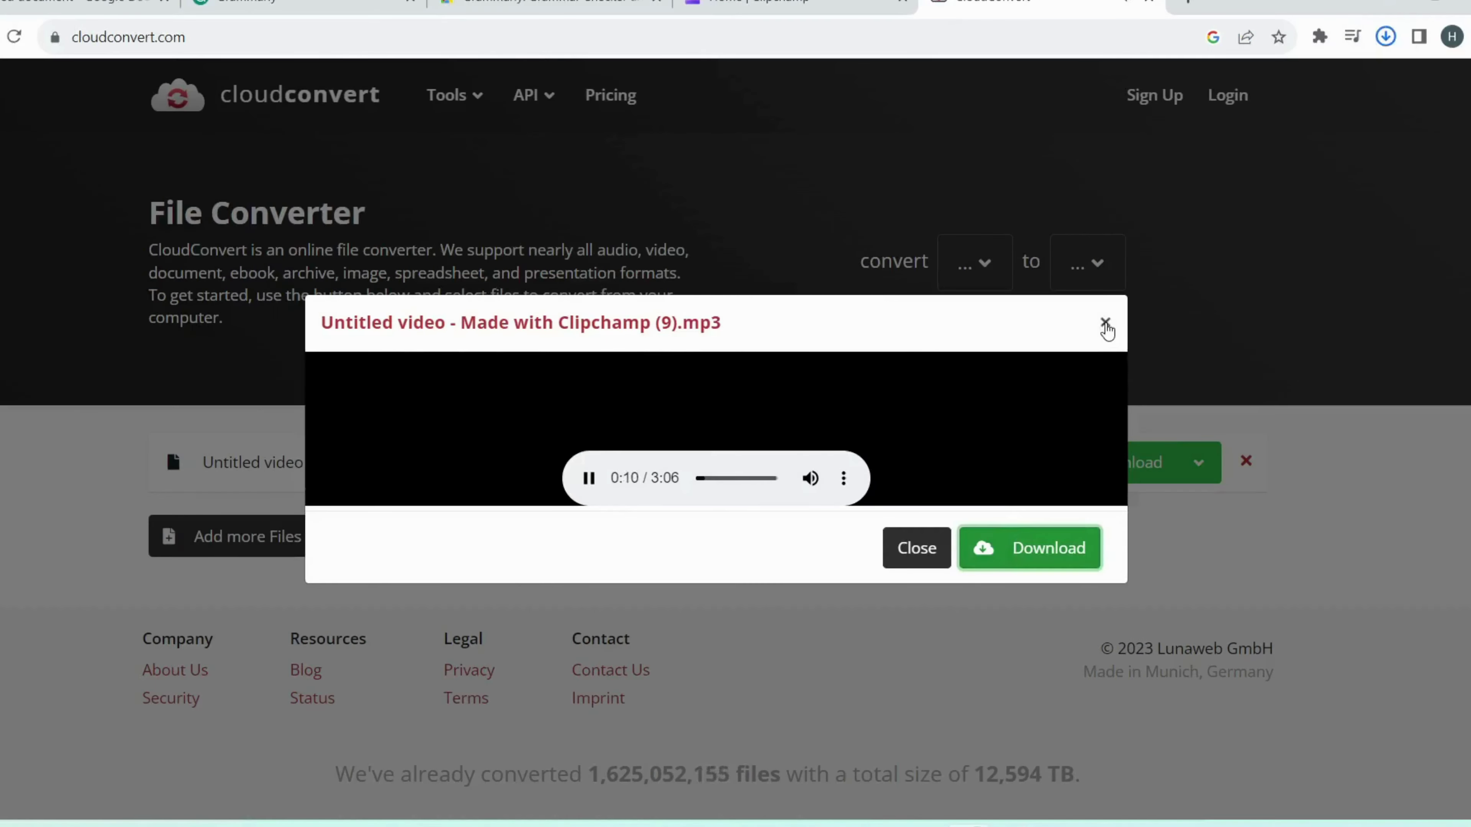
click(1042, 548)
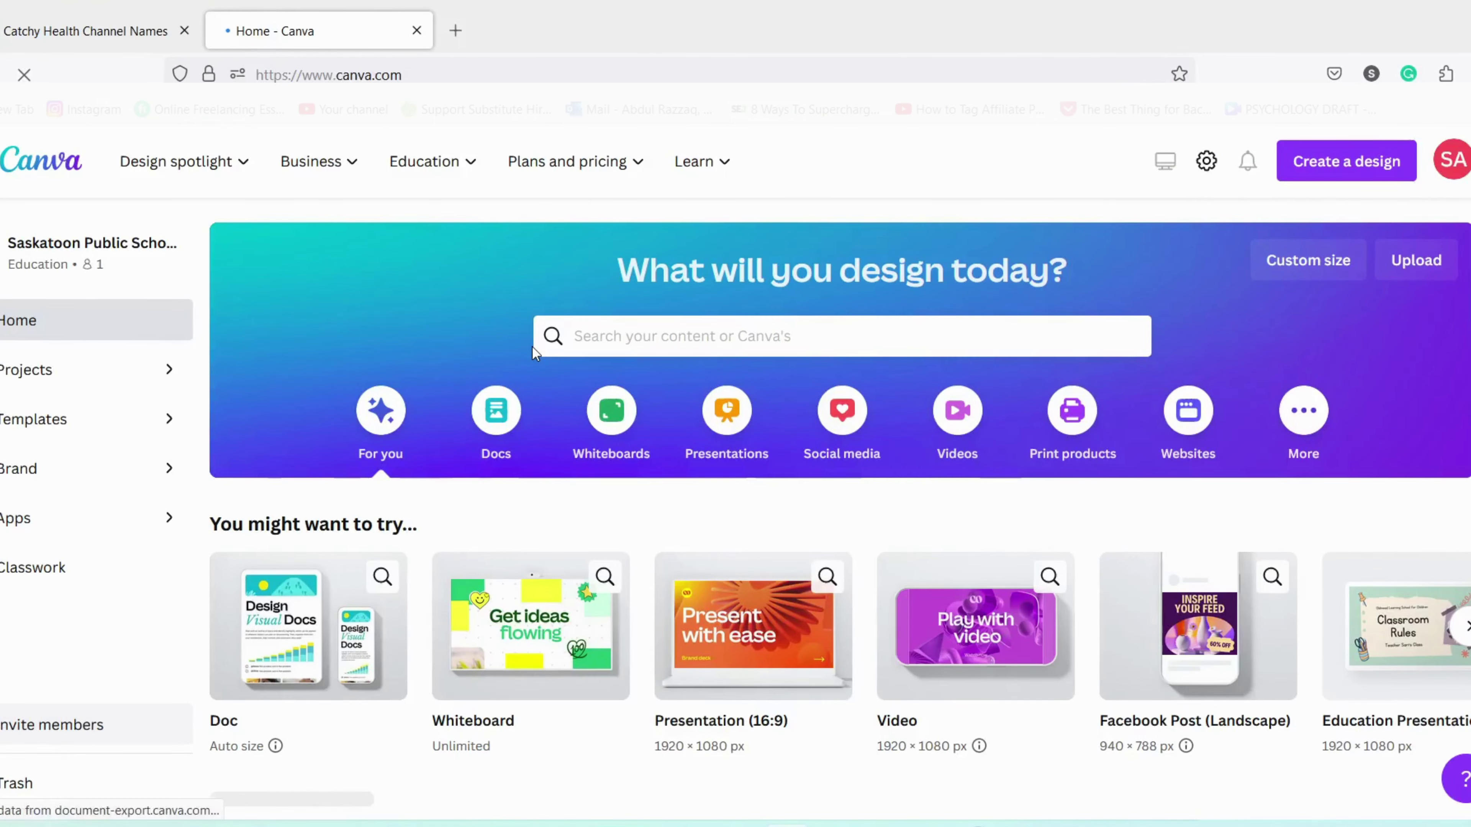
Step: Create a blank 1920×1080 Canva video and upload the Clipchamp voiceover MP3 from Downloads
click(975, 426)
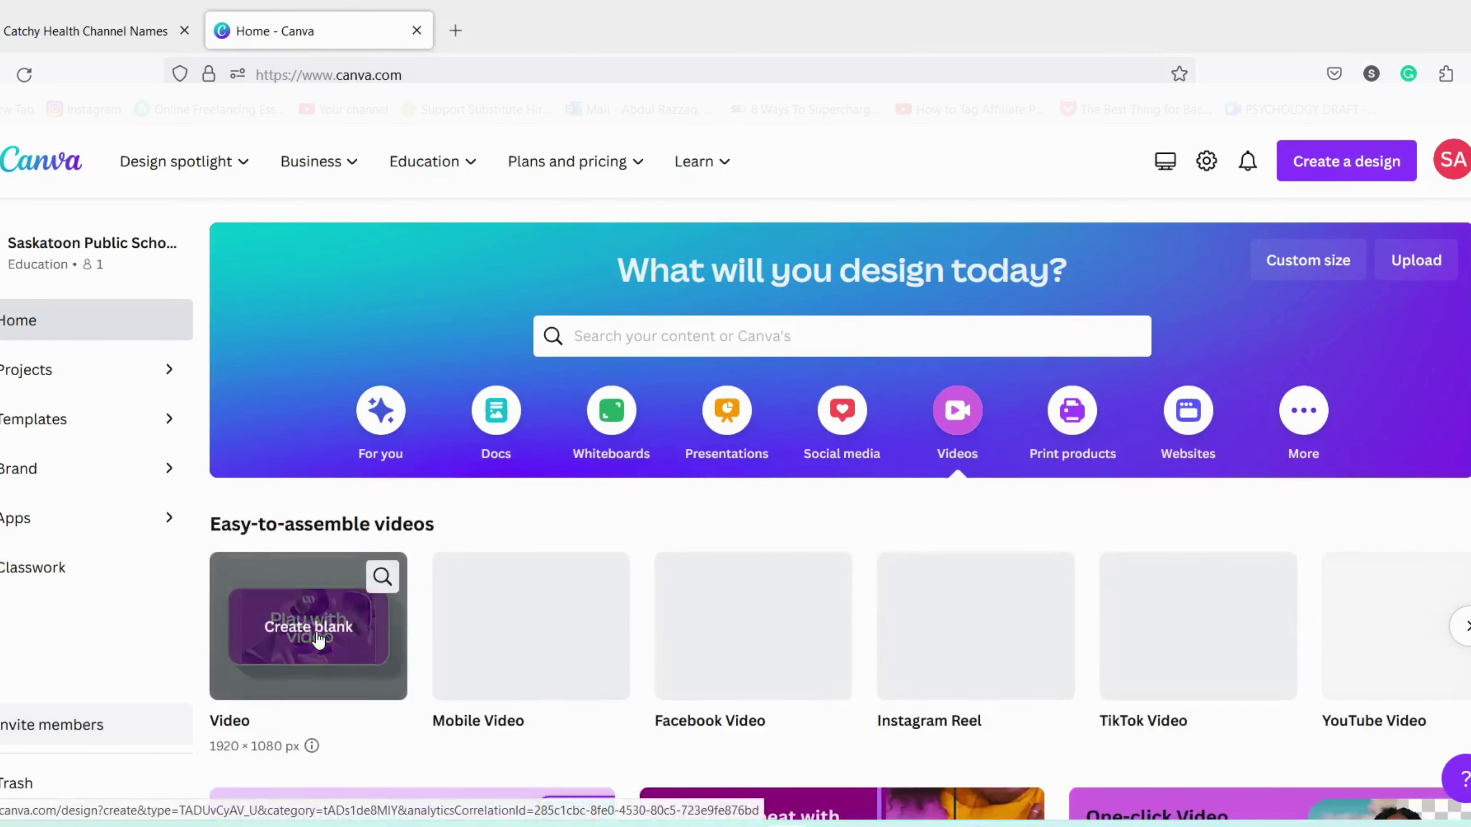
click(318, 635)
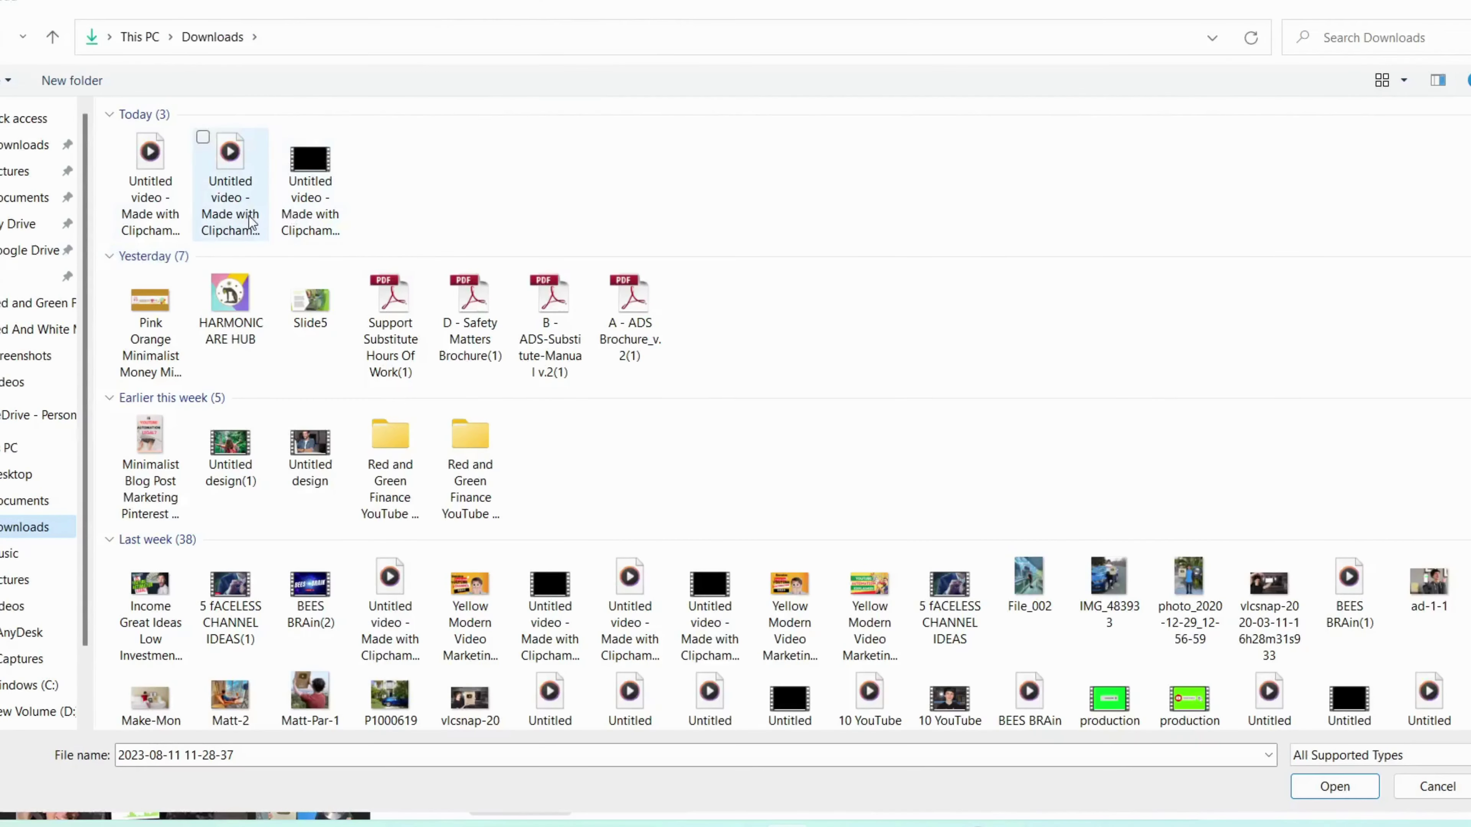
click(163, 224)
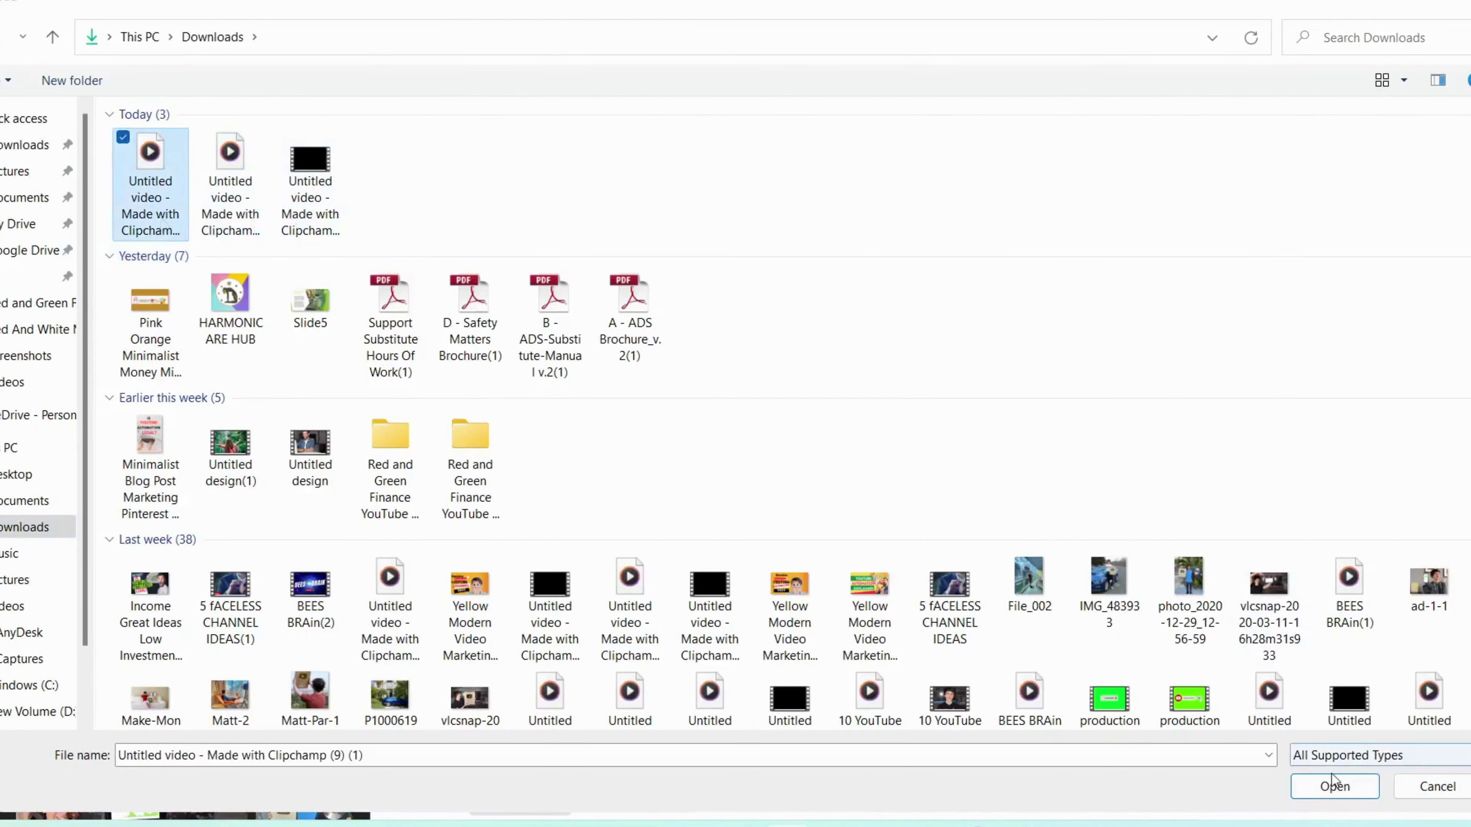
click(1335, 787)
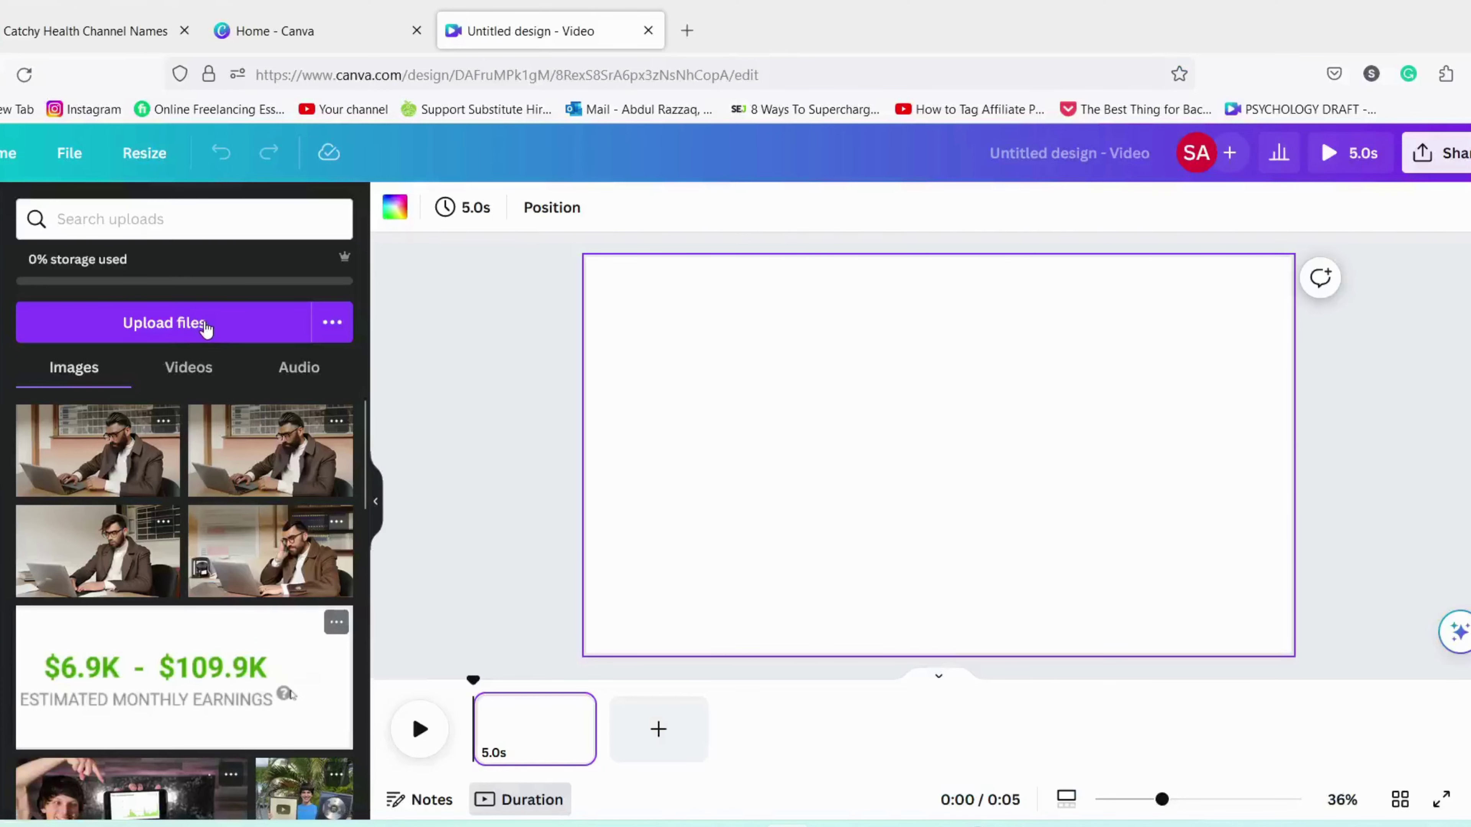
Step: Lay the uploaded voiceover on the timeline, preview it, and add Rollin (inst) as a second track
drag(213, 476, 472, 747)
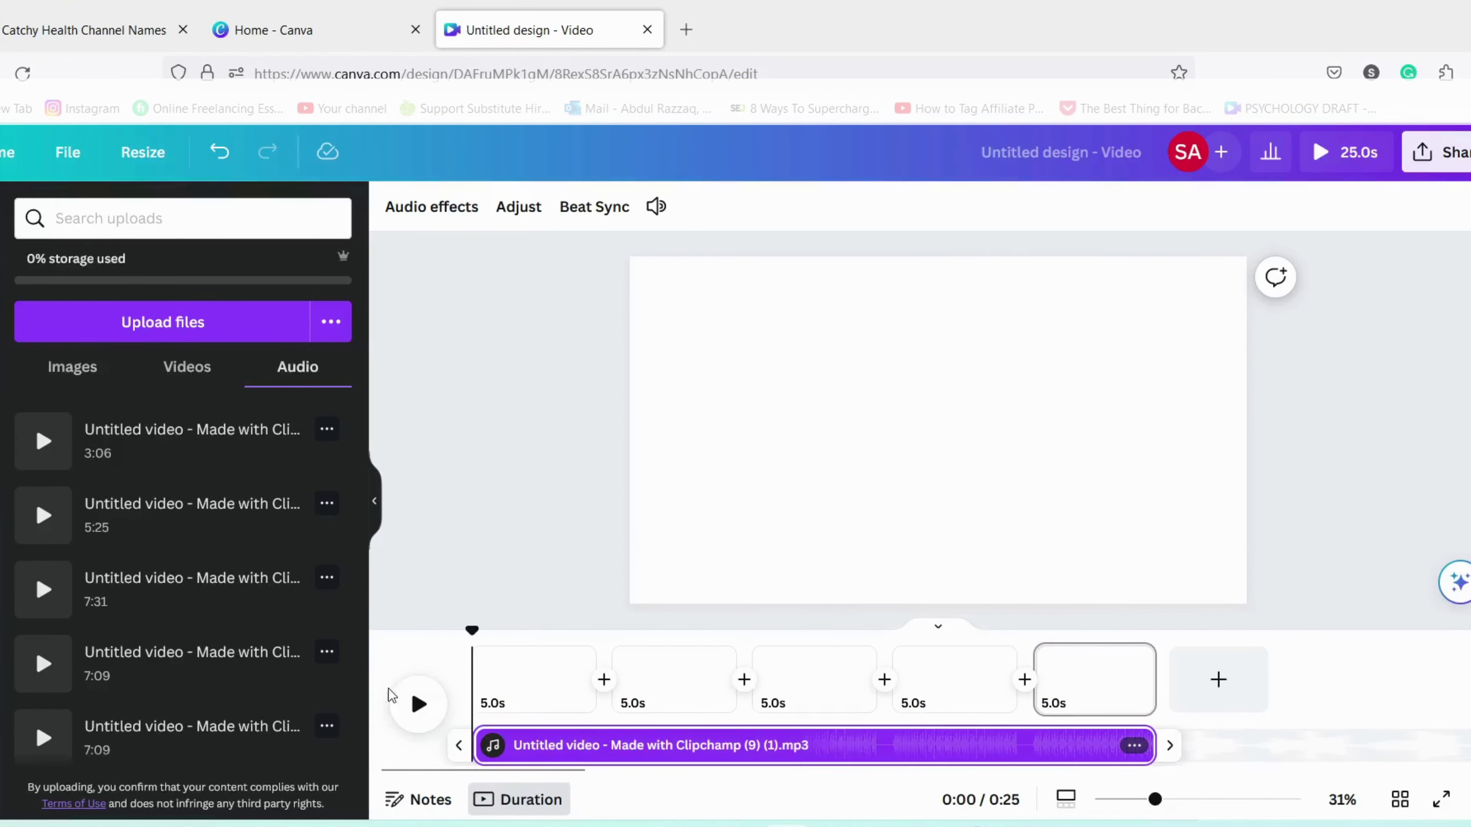
click(410, 702)
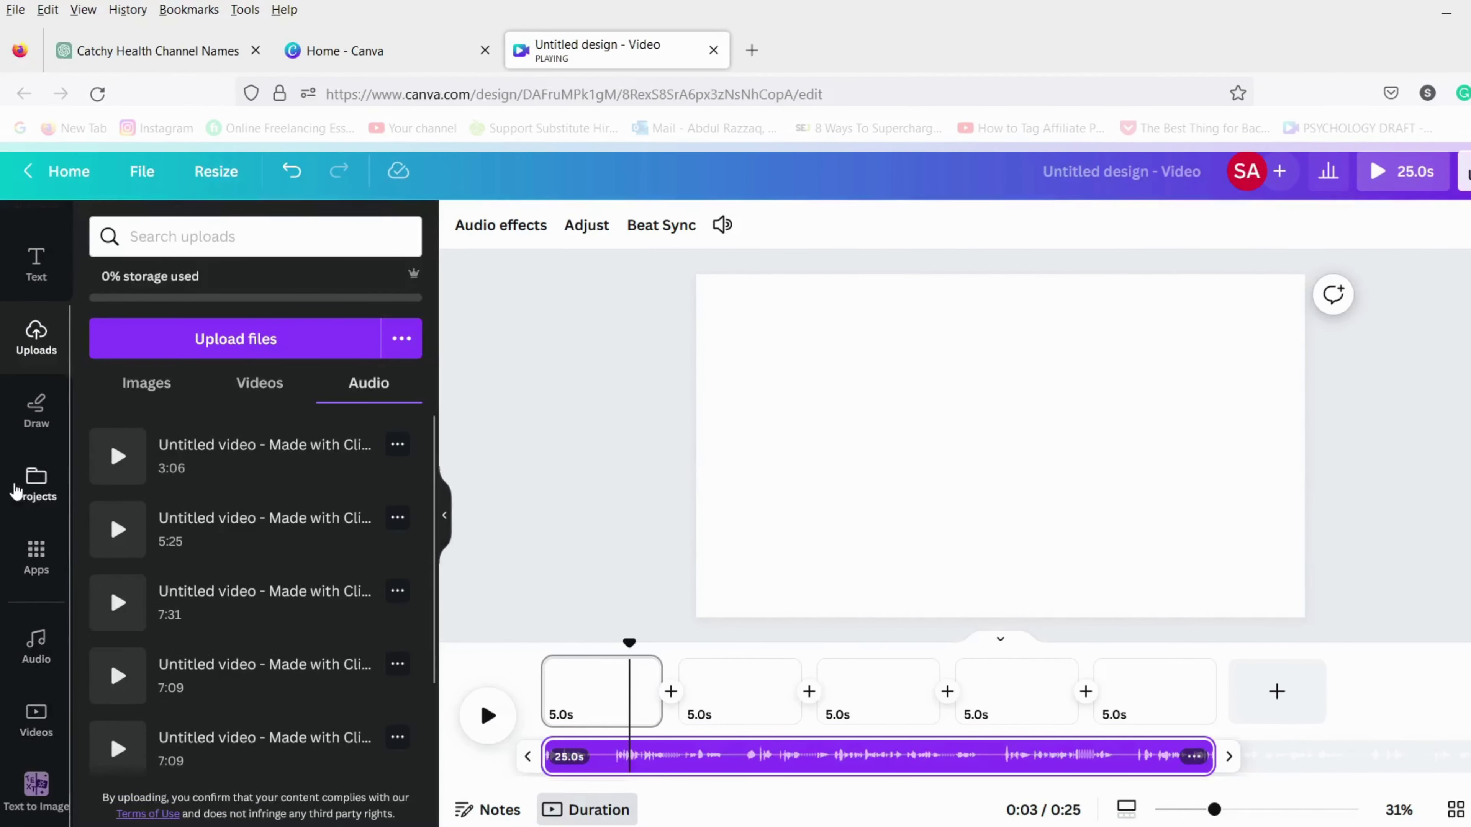
scroll(15, 491, up, 2)
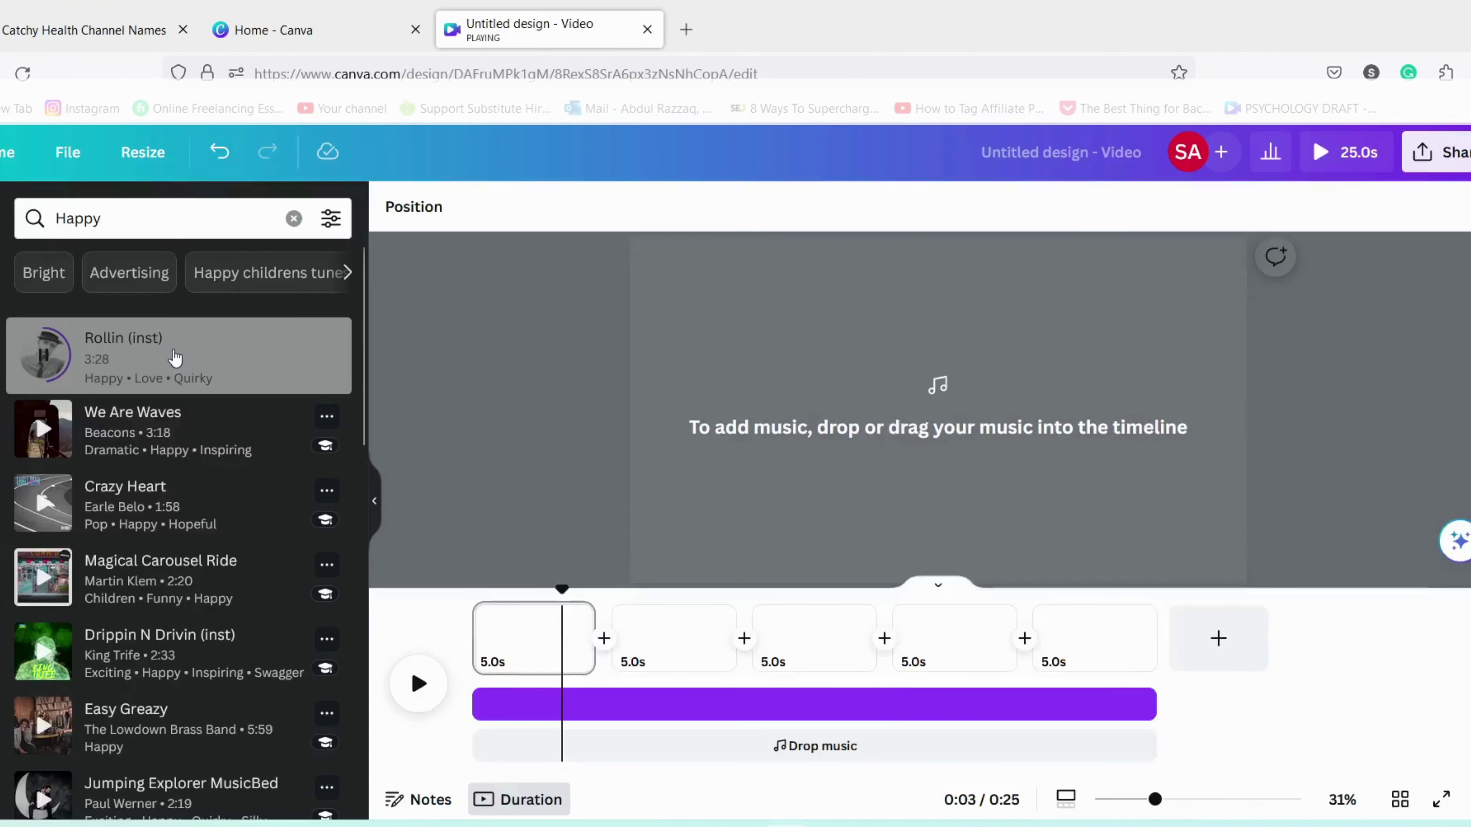
drag(175, 358, 495, 741)
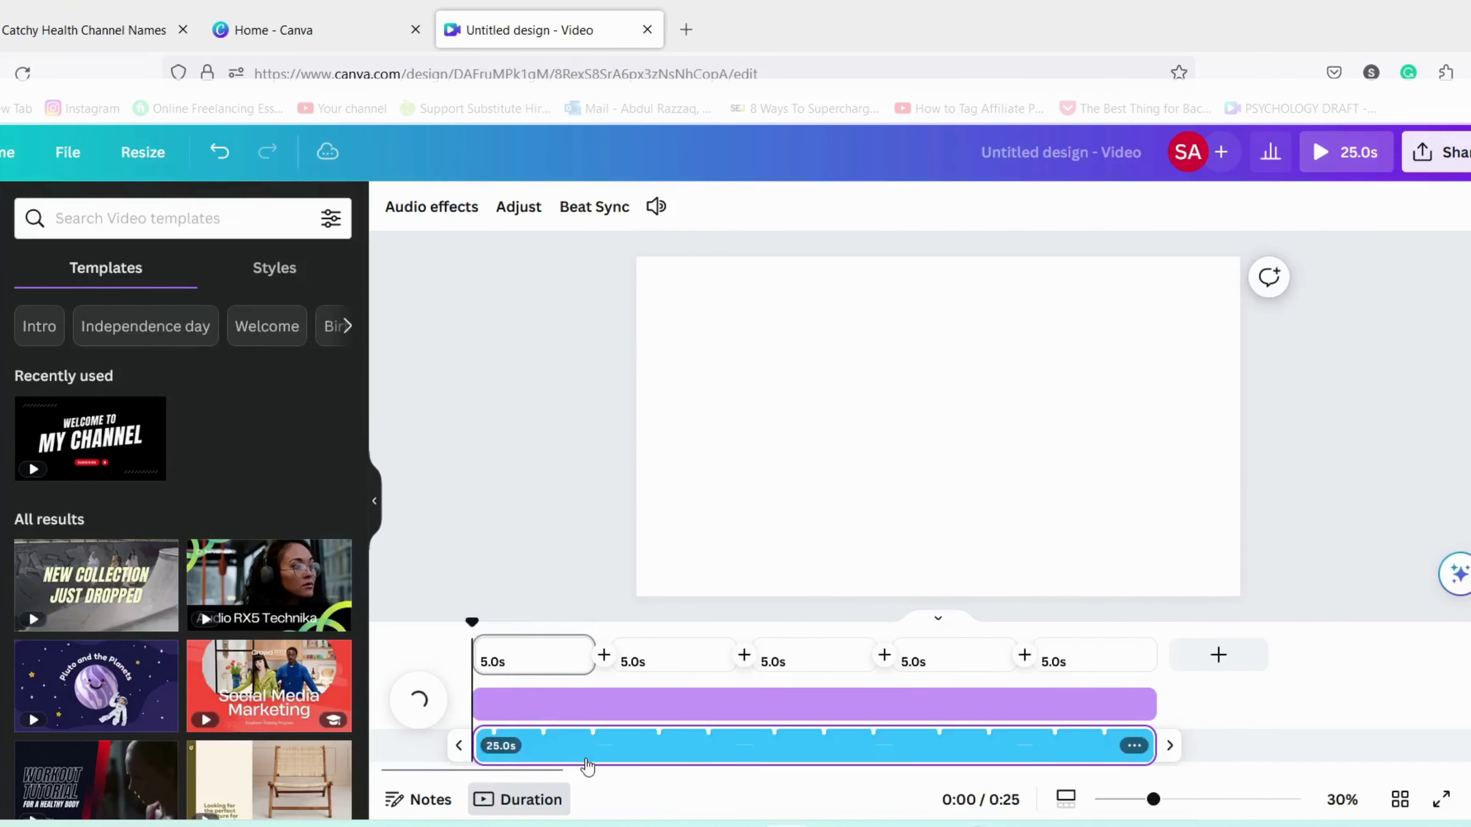
Step: Apply the Digestive System Educational Video template's first page, edit its title, and delete the small description text
click(72, 776)
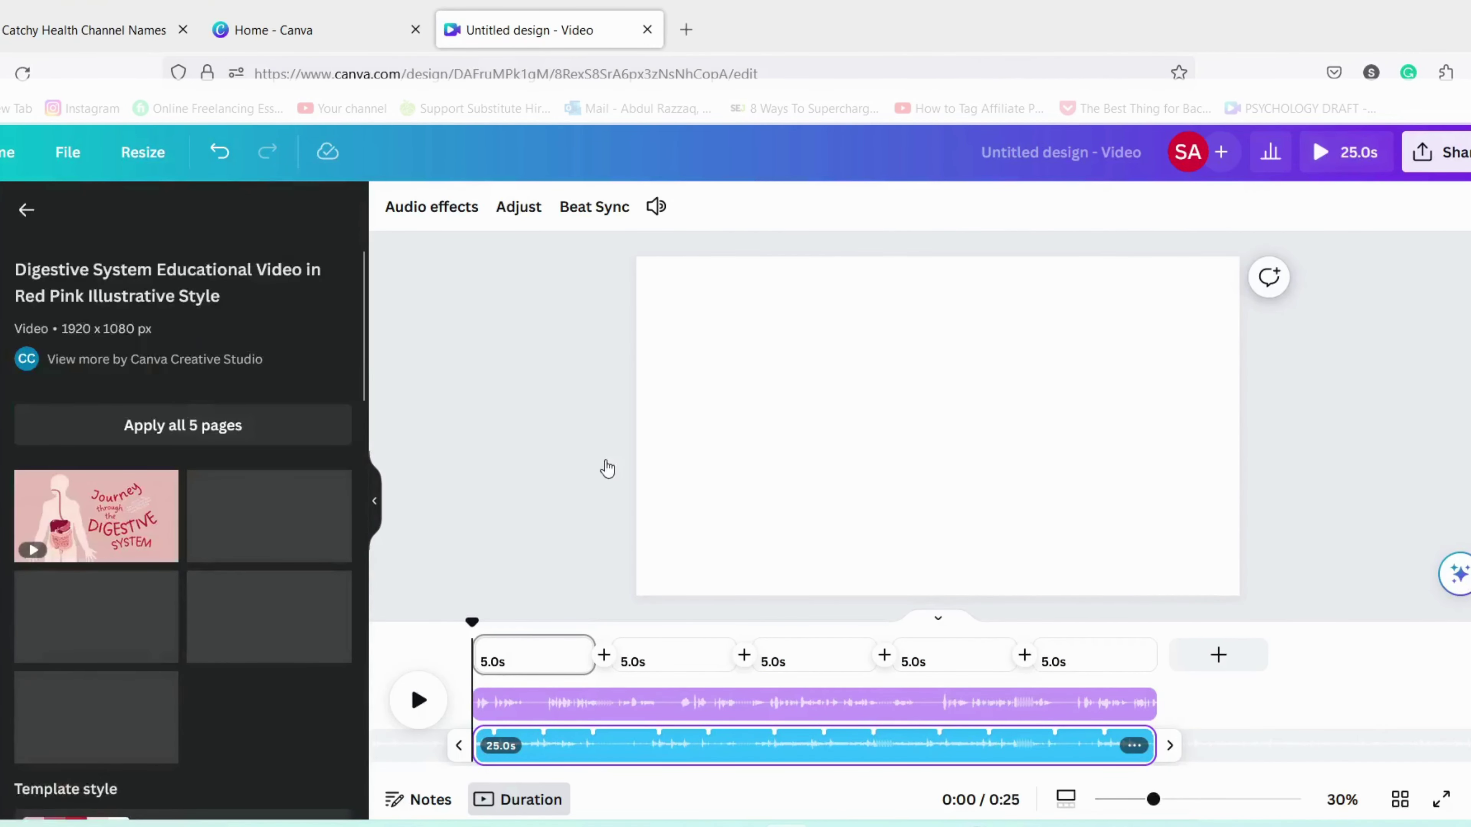
mouse_move(119, 525)
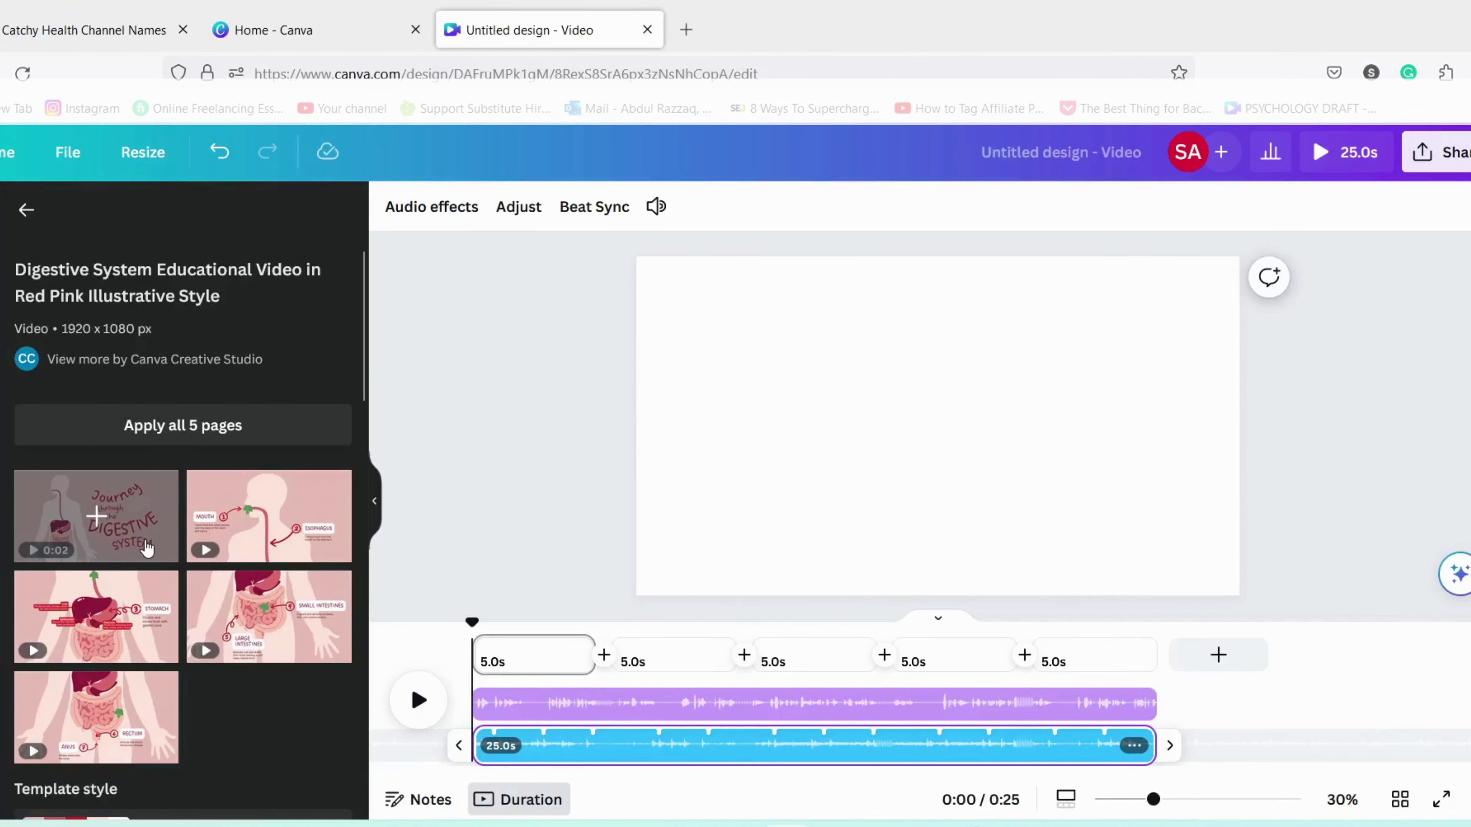
click(146, 547)
click(1139, 478)
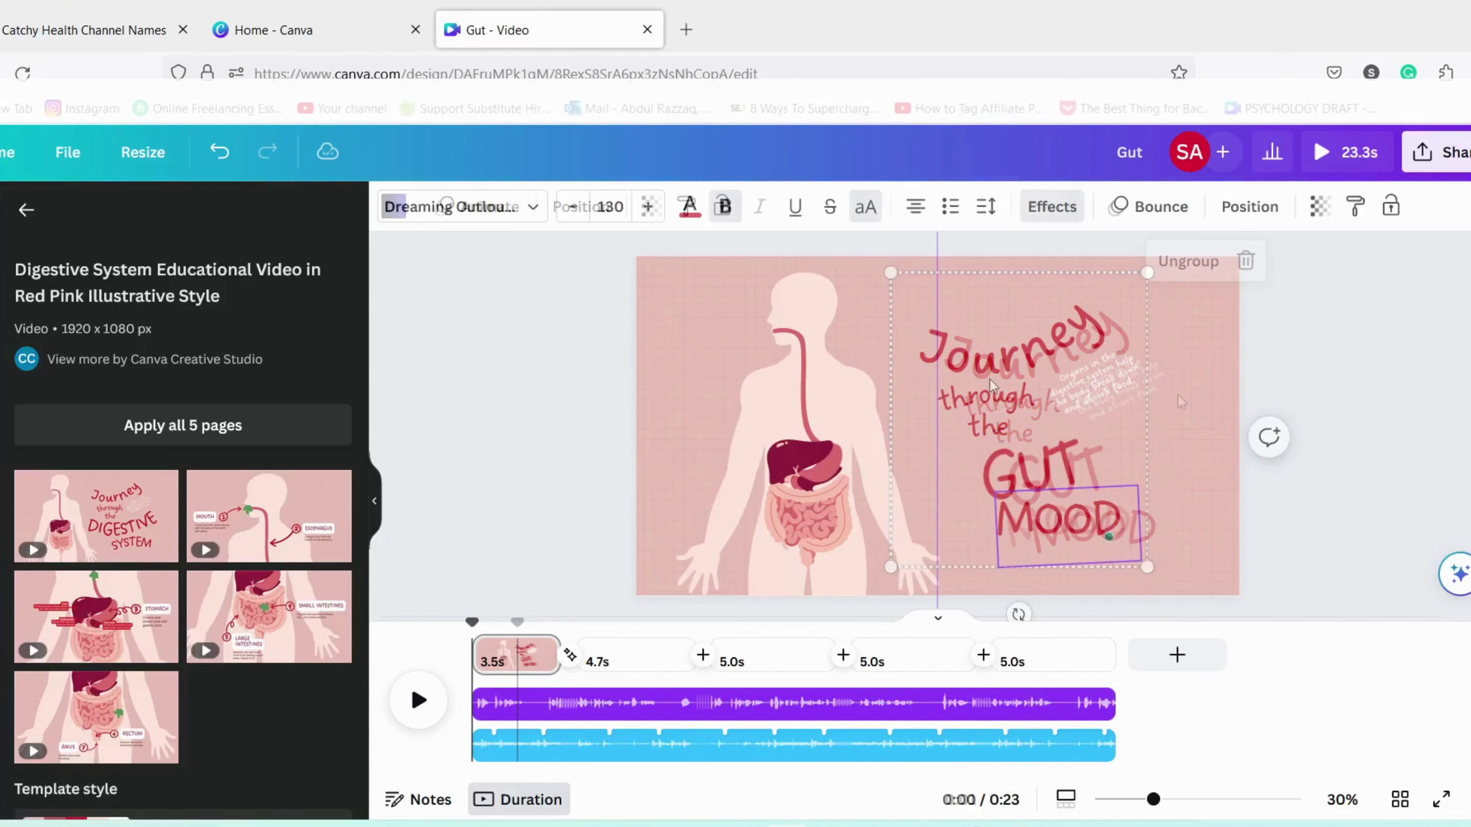
click(1118, 395)
click(1119, 399)
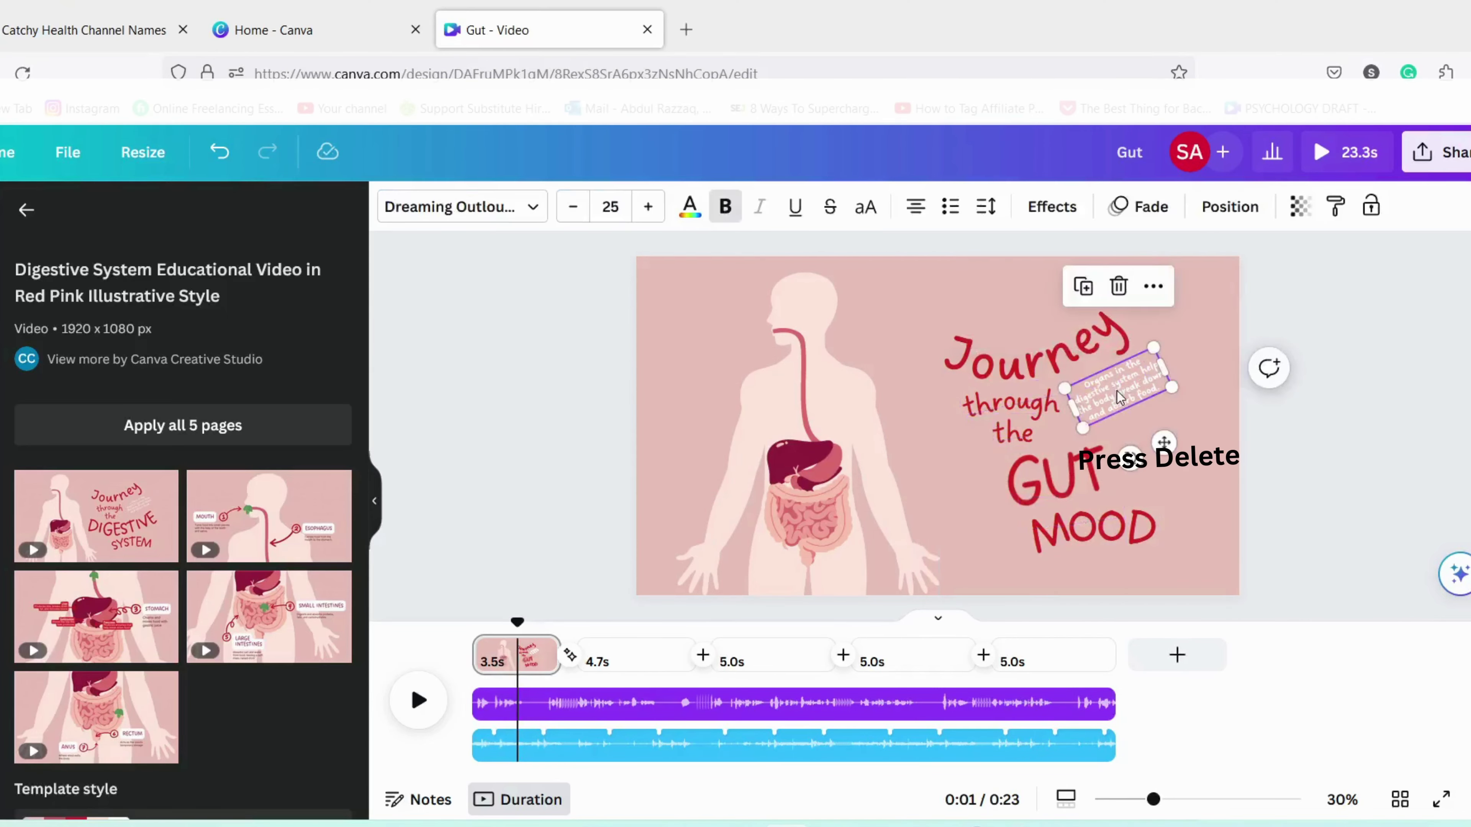
key(Delete)
Step: Give the page a grey gradient background, shift the body illustration left, and animate the title text
click(837, 430)
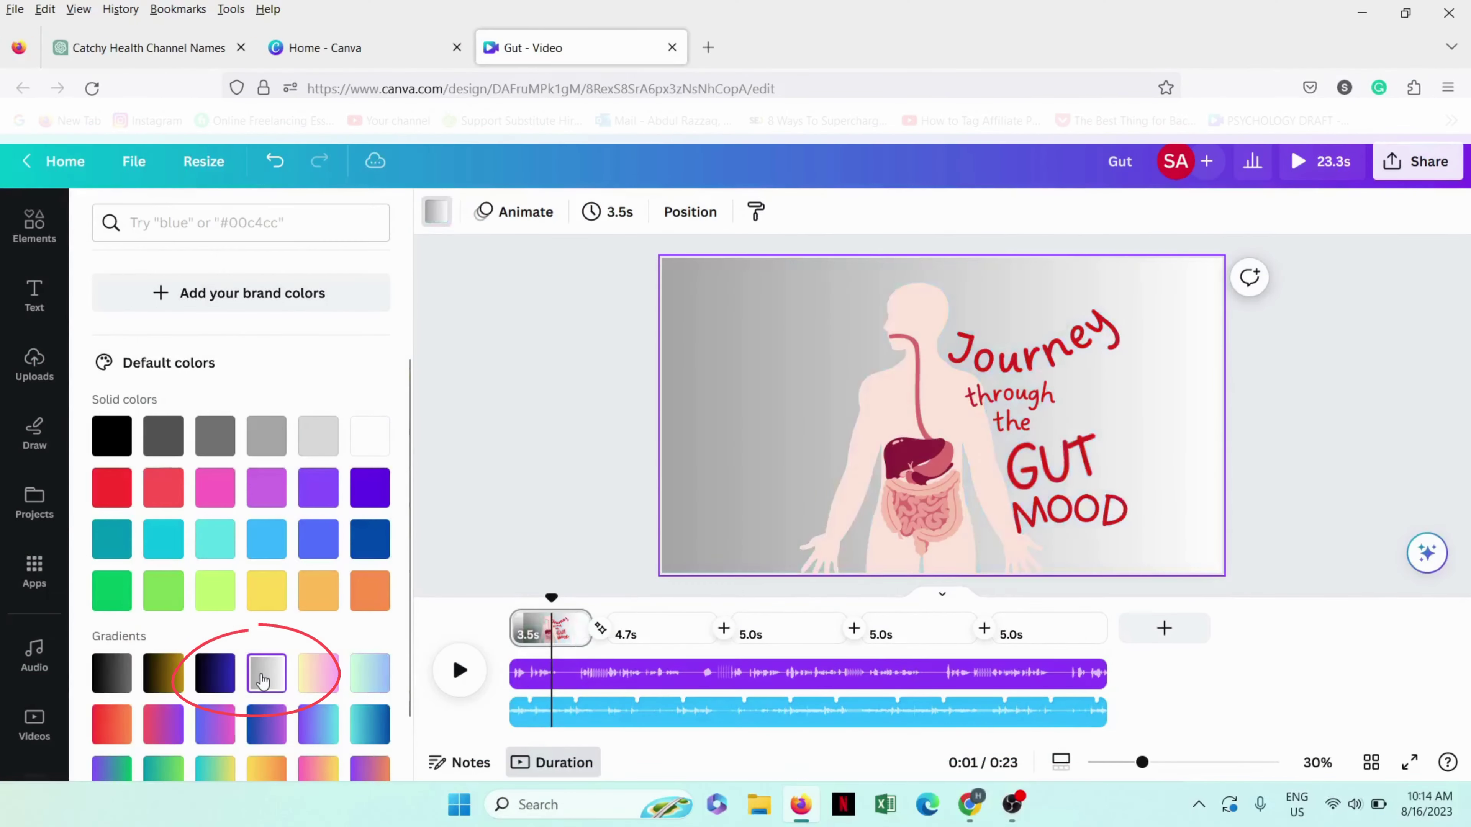
click(903, 498)
drag(903, 498, 789, 496)
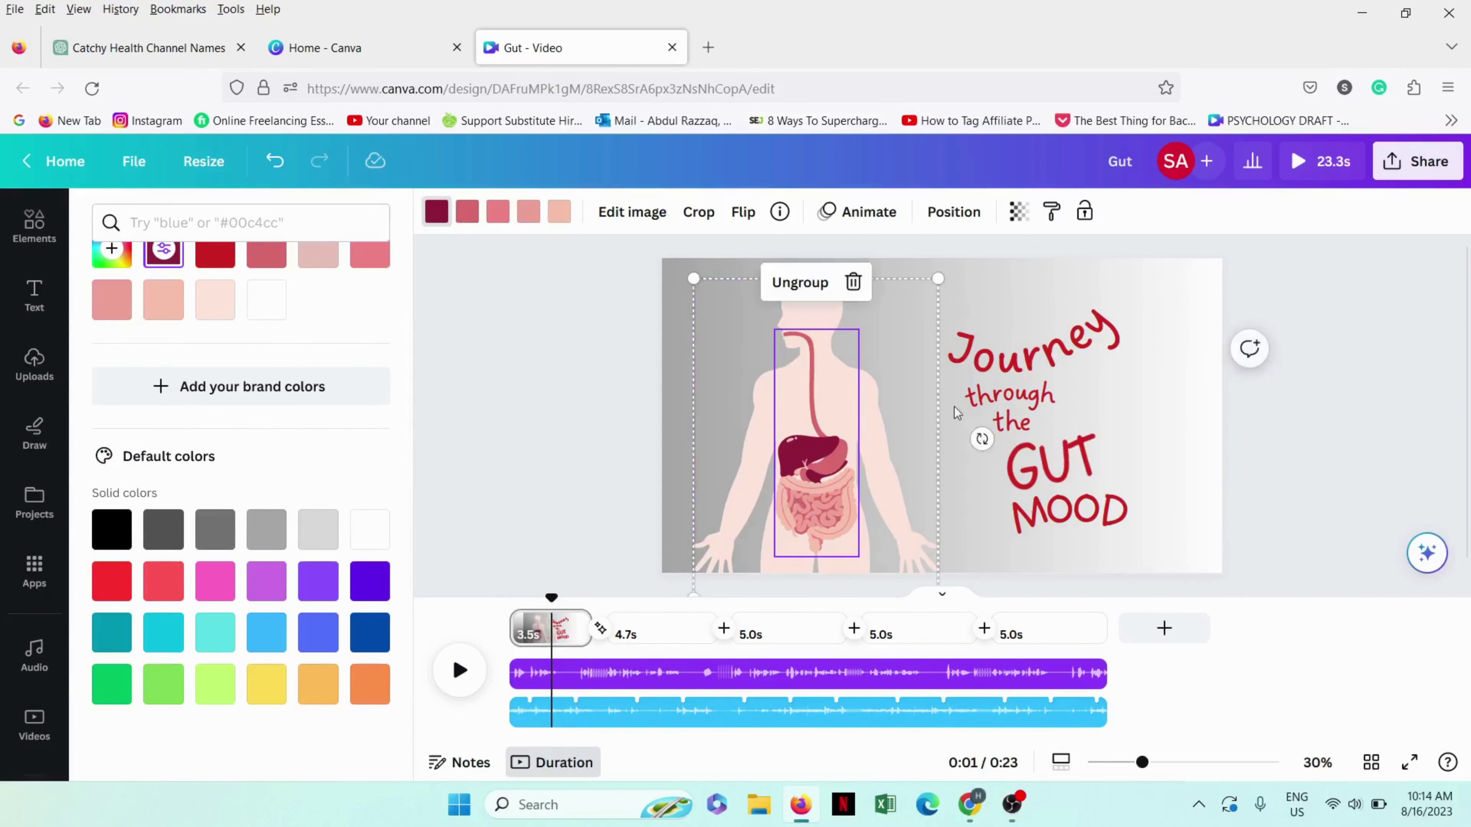
click(1068, 440)
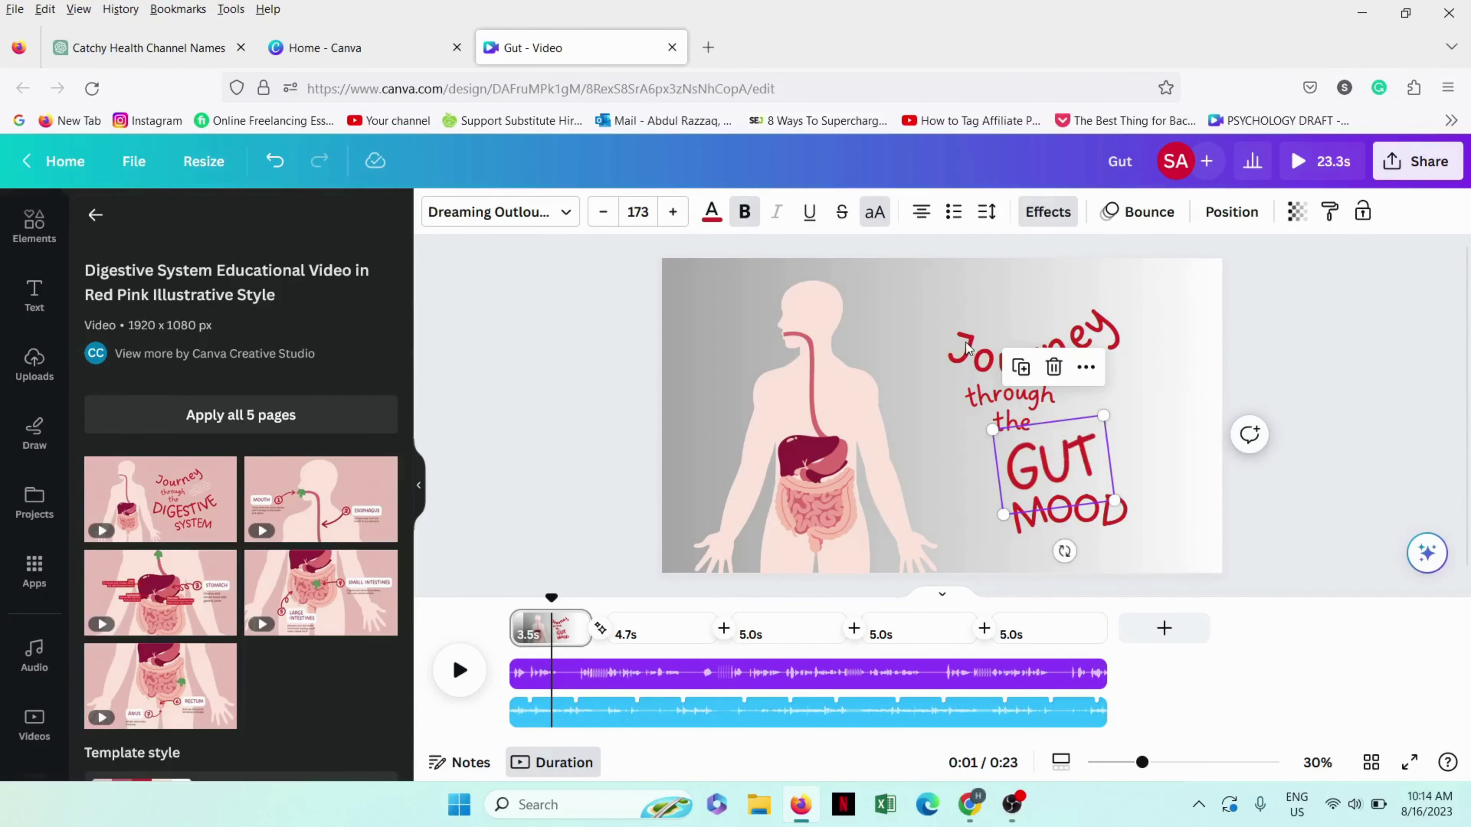
click(941, 339)
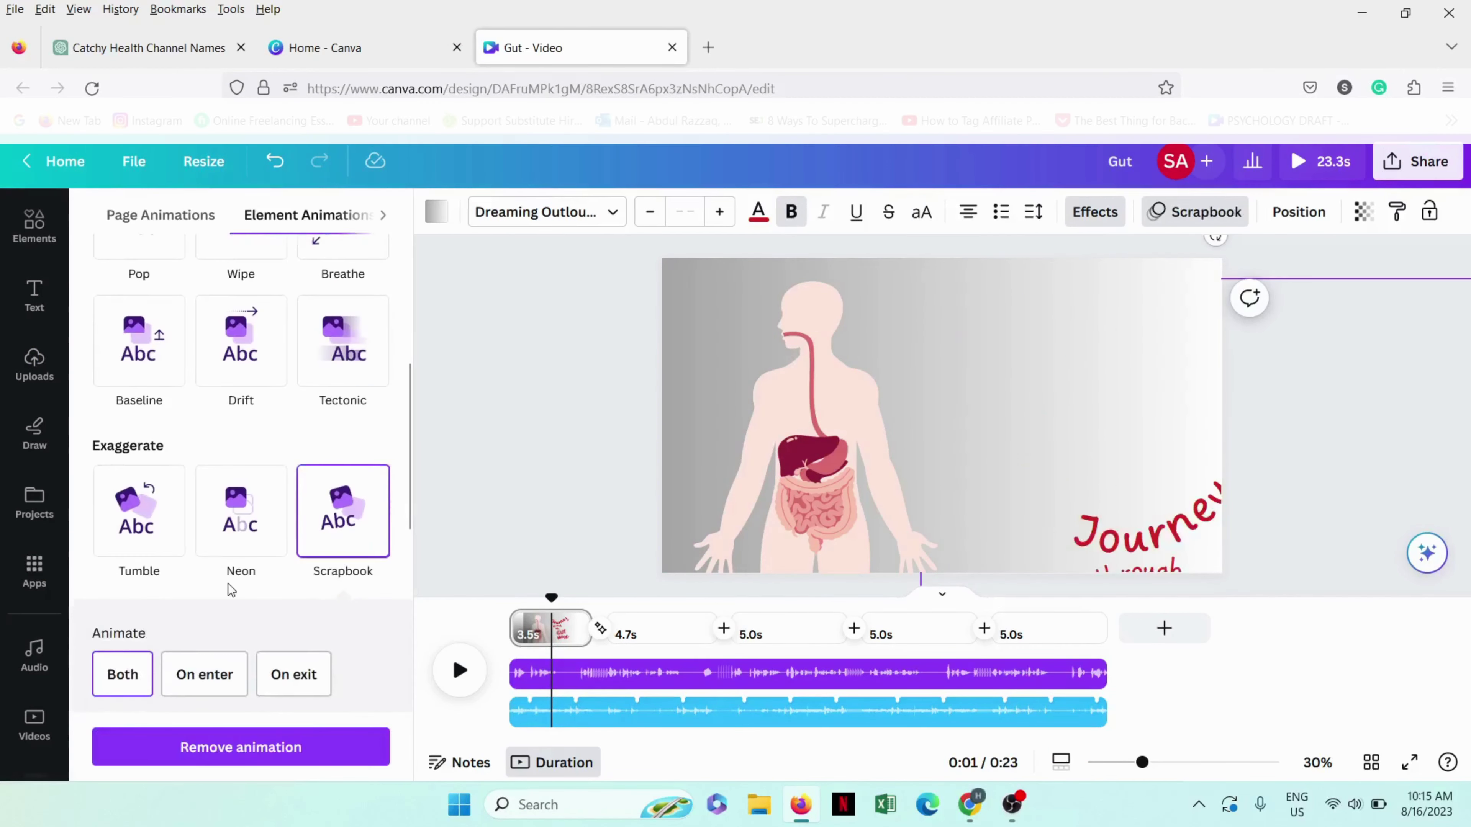
scroll(321, 613, down, 5)
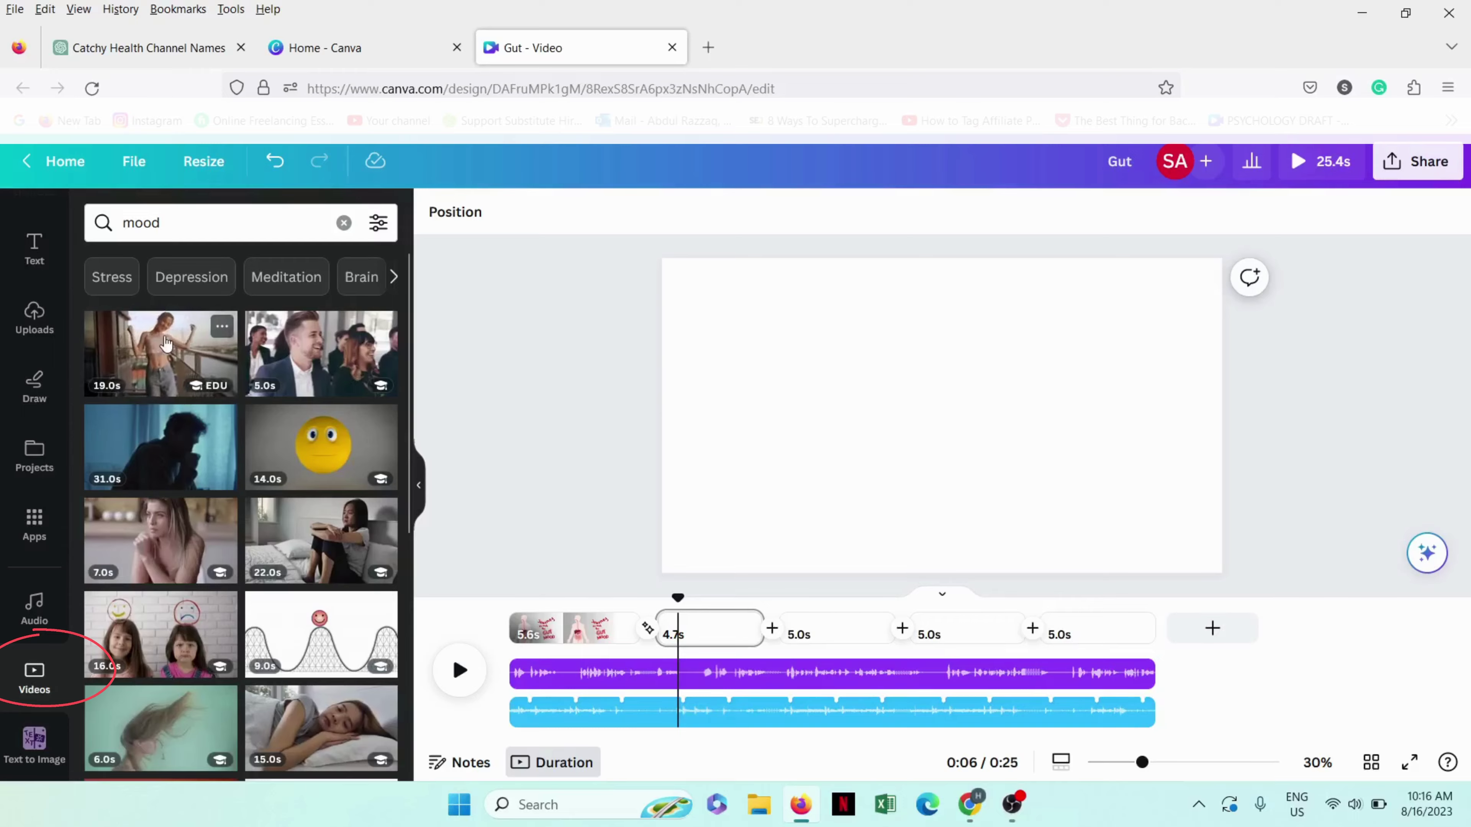
Step: Add the 19.0s 'mood' clip of a woman on a balcony to page 2, enlarged to cover it
click(166, 343)
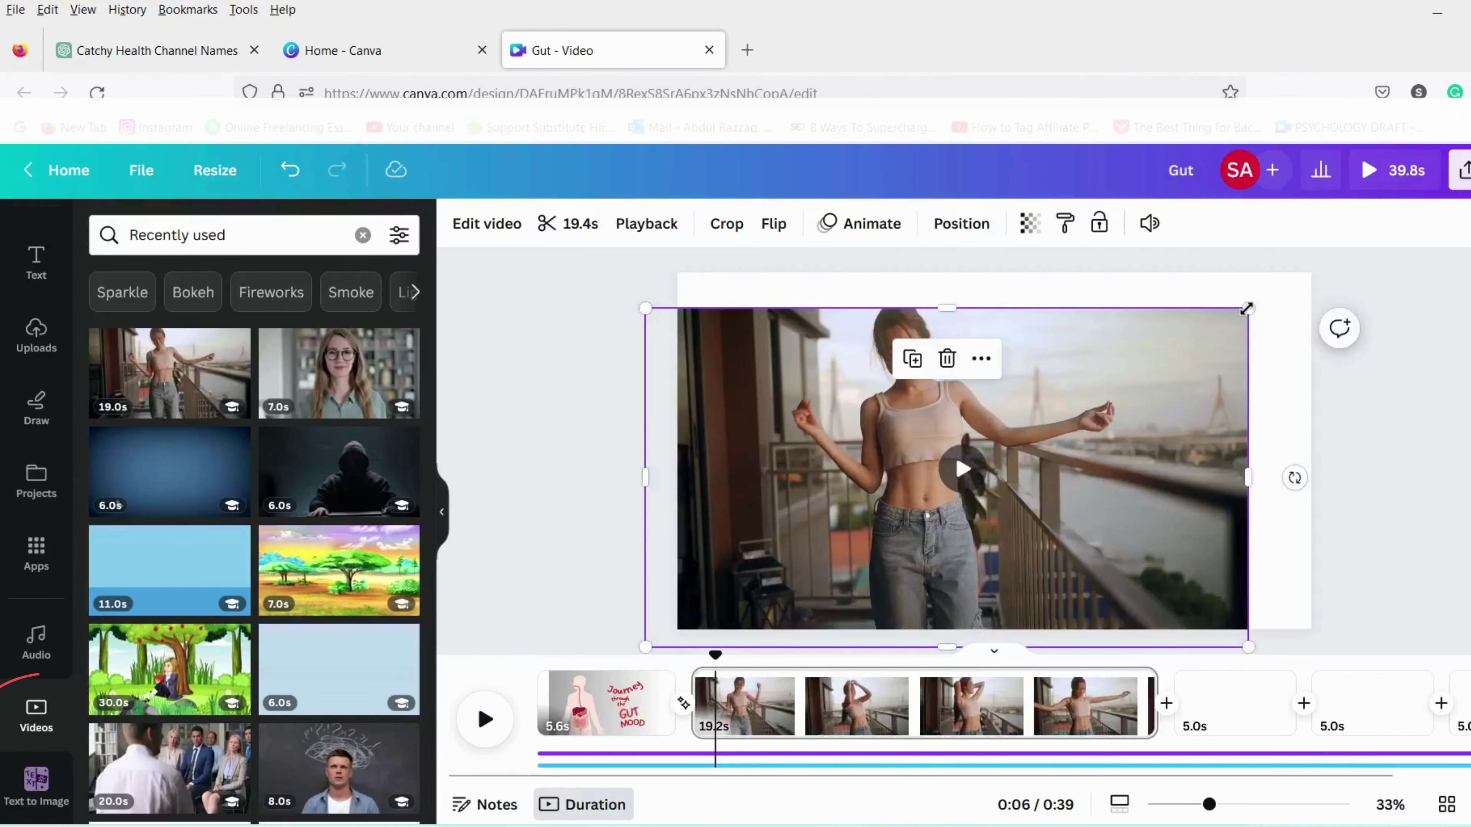
drag(1248, 308, 1320, 279)
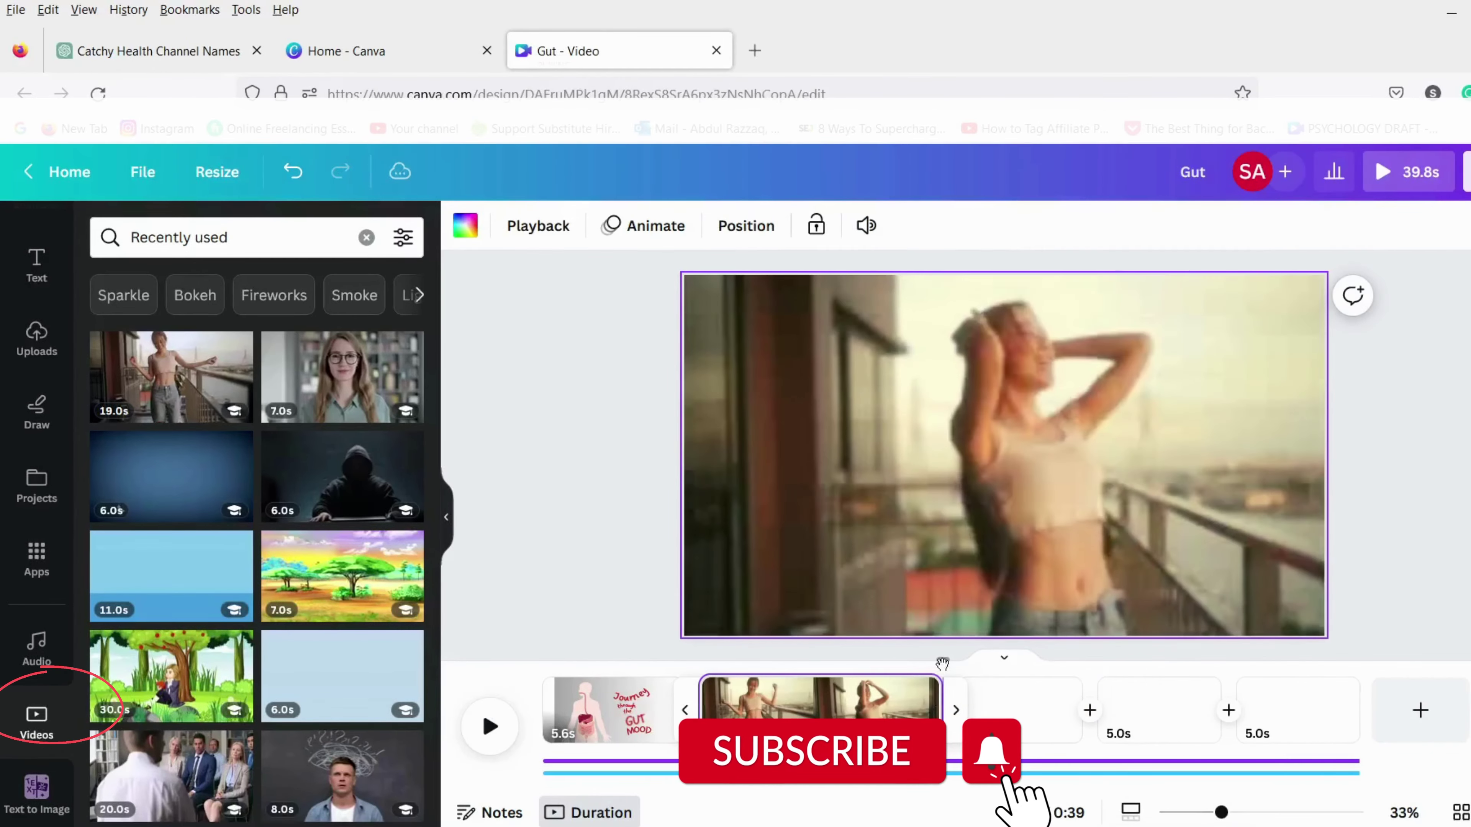
click(242, 234)
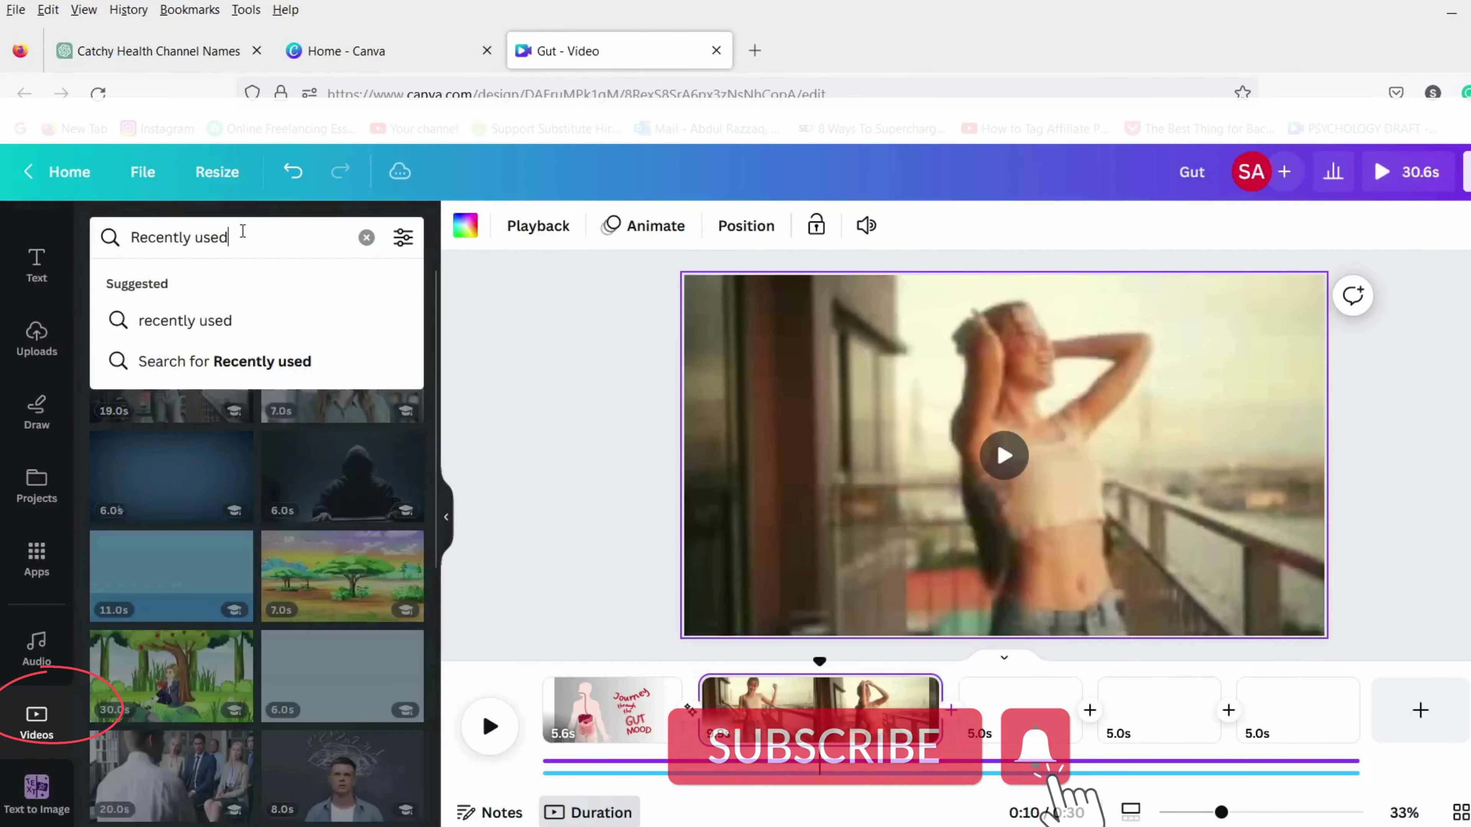